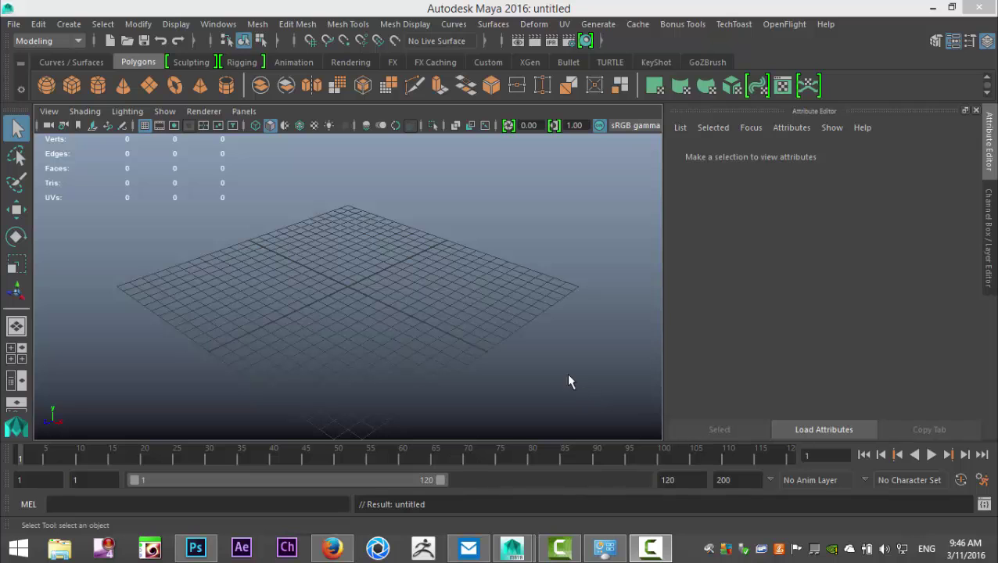
Step: Add a polygon cylinder at the grid origin and frame it in the view
{"action": "mouse_move", "coordinate": [399, 357]}
{"action": "left_mouse_down", "text": "alt"}
{"action": "mouse_move", "coordinate": [444, 345]}
{"action": "mouse_move", "coordinate": [403, 358]}
{"action": "left_mouse_up", "text": "alt"}
{"action": "left_click", "coordinate": [98, 86]}
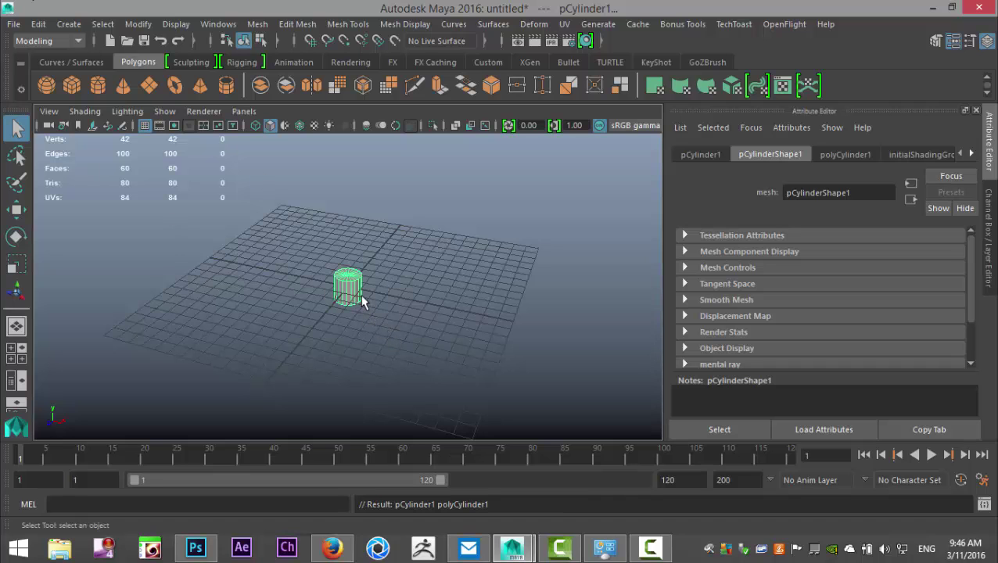
{"action": "scroll", "coordinate": [364, 324], "scroll_direction": "up", "scroll_amount": 5}
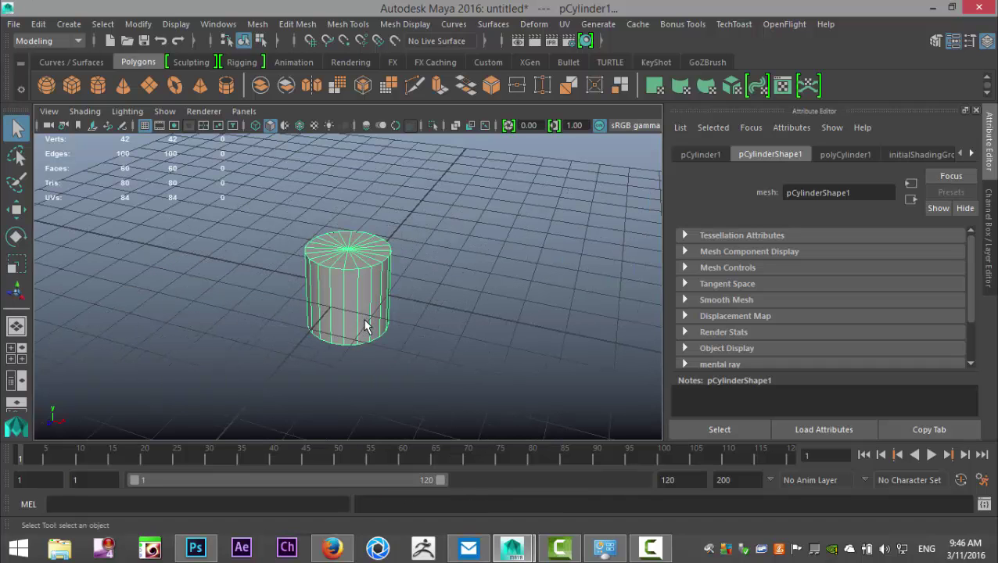
{"action": "left_click_drag", "start_coordinate": [390, 345], "coordinate": [655, 199], "text": "alt"}
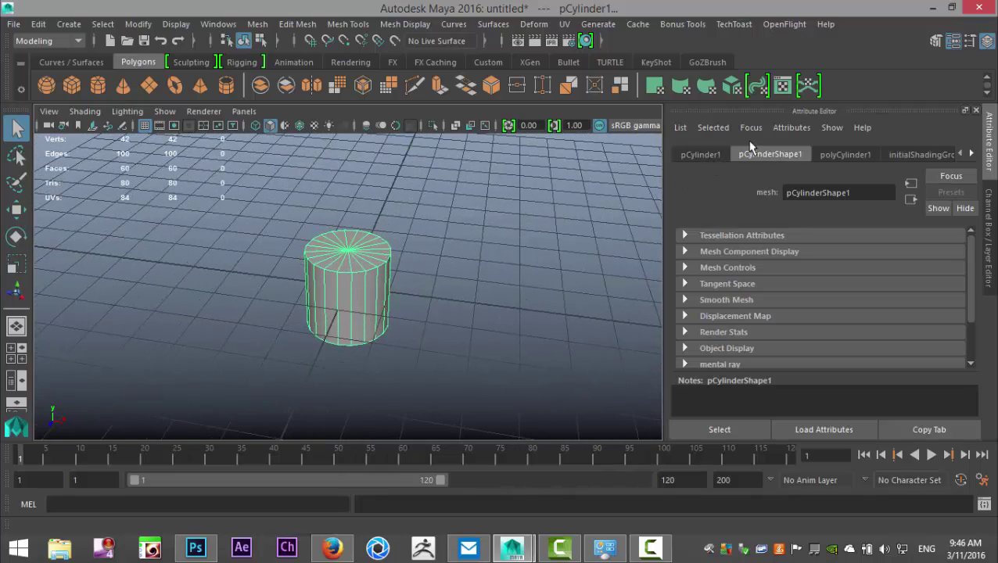
Step: Show the cylinder's polyCylinder1 settings: radius 1, height 2, 20 axis subdivisions
{"action": "left_click", "coordinate": [700, 154]}
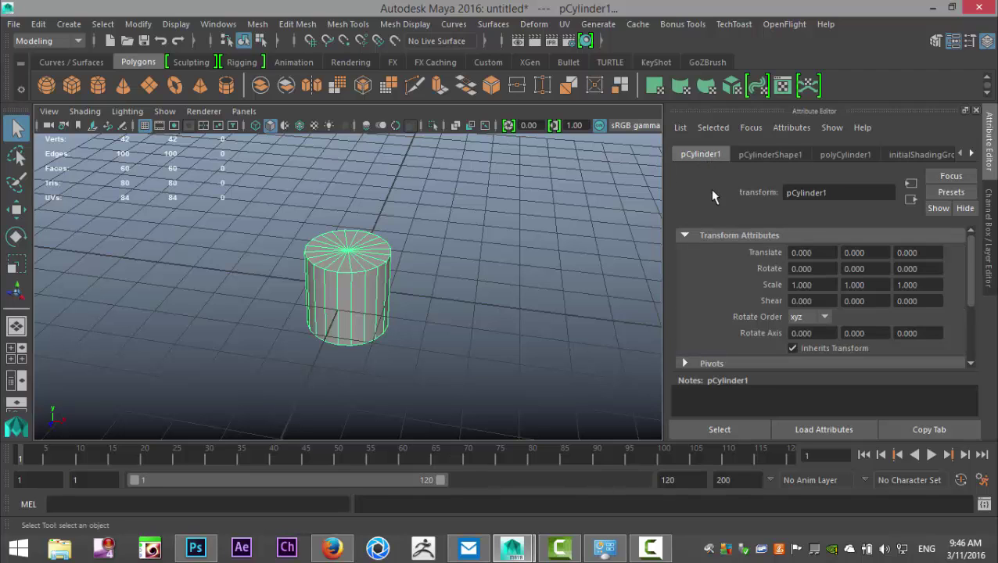
{"action": "scroll", "coordinate": [892, 310], "scroll_direction": "down", "scroll_amount": 3}
{"action": "scroll", "coordinate": [889, 323], "scroll_direction": "up", "scroll_amount": 3}
{"action": "scroll", "coordinate": [848, 300], "scroll_direction": "down", "scroll_amount": 4}
{"action": "scroll", "coordinate": [855, 310], "scroll_direction": "up", "scroll_amount": 4}
{"action": "left_click", "coordinate": [788, 158]}
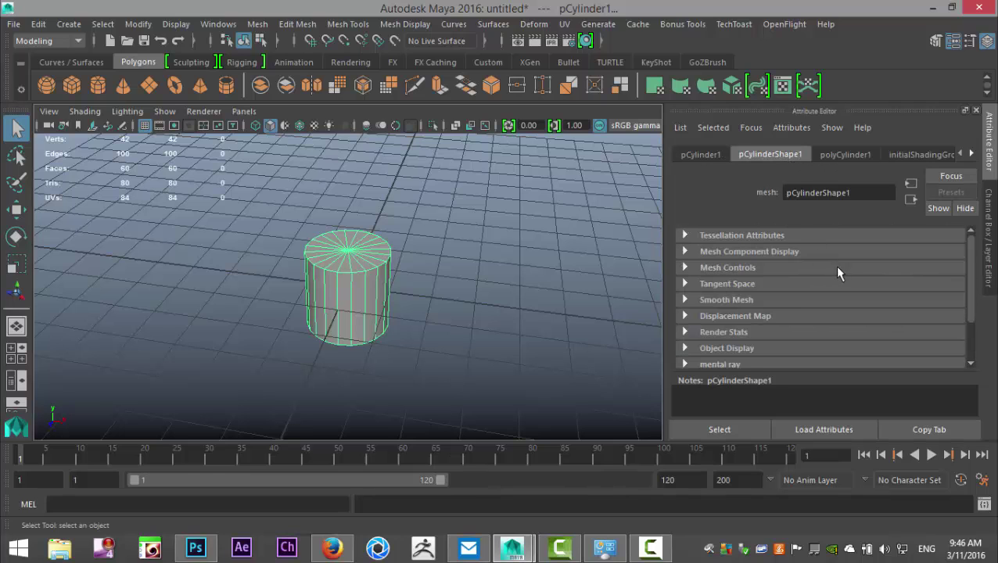
{"action": "left_click", "coordinate": [852, 156]}
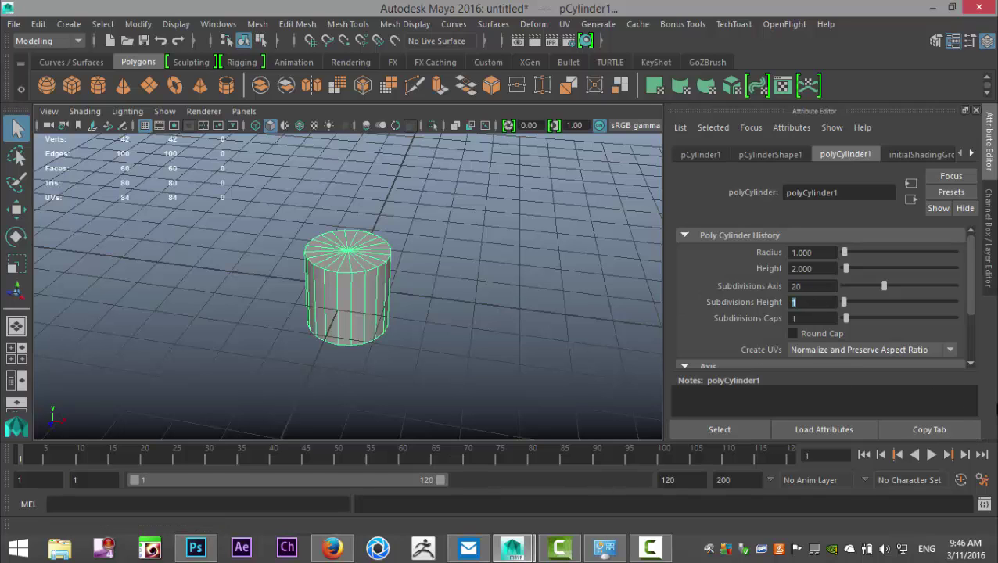
Step: Set 30 height subdivisions and 0 cap subdivisions, and stretch the height to about 82.8
{"action": "type", "text": "30"}
{"action": "key", "text": "Return"}
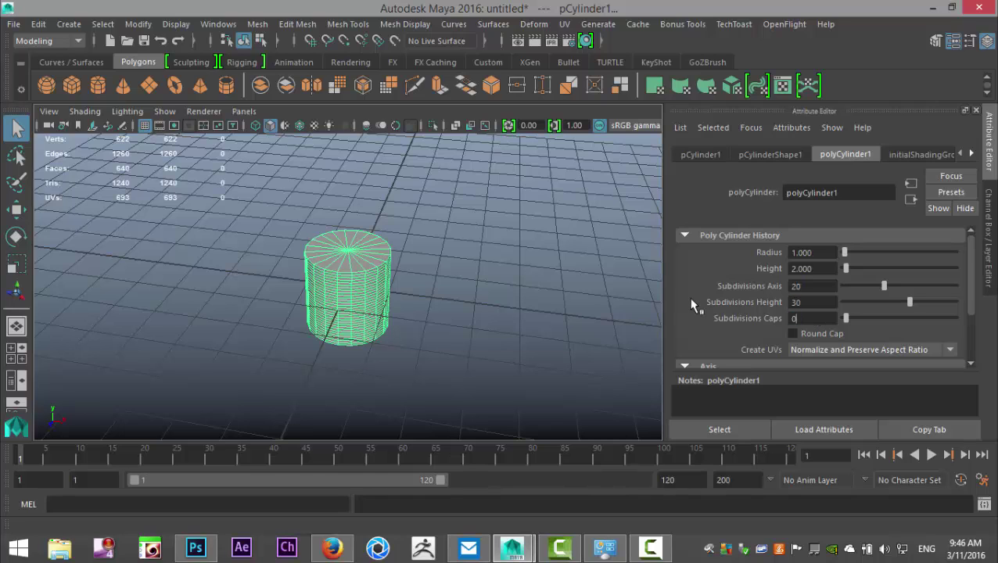
{"action": "type", "text": "0"}
{"action": "key", "text": "Return"}
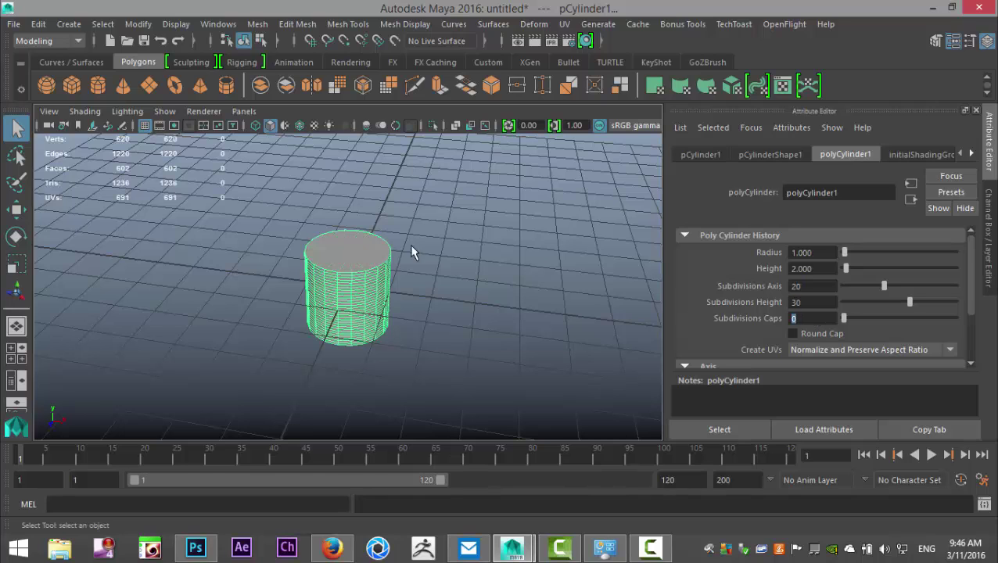
{"action": "left_click_drag", "start_coordinate": [847, 270], "coordinate": [865, 268]}
{"action": "scroll", "coordinate": [576, 274], "scroll_direction": "down", "scroll_amount": 5}
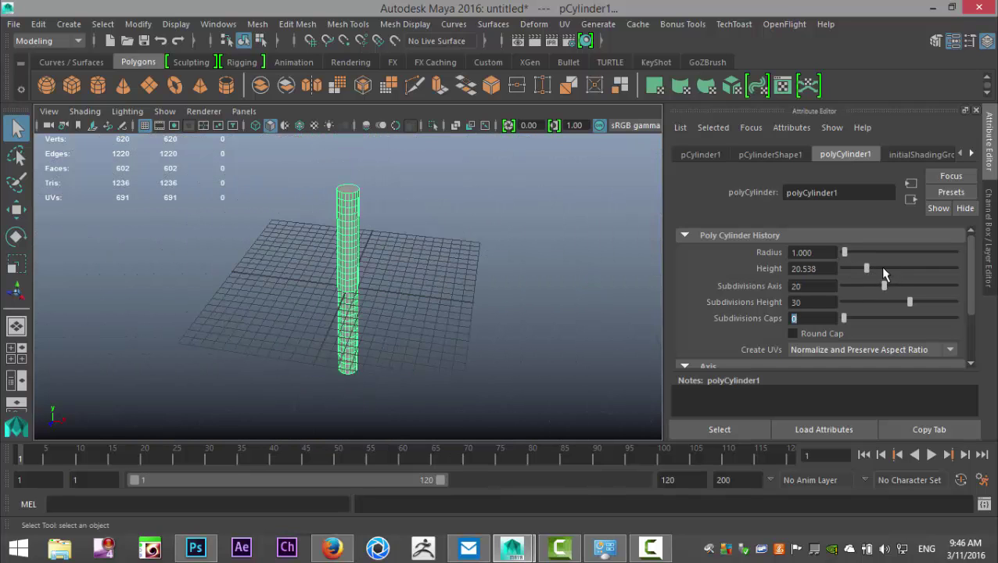
{"action": "left_click_drag", "start_coordinate": [865, 270], "coordinate": [881, 293]}
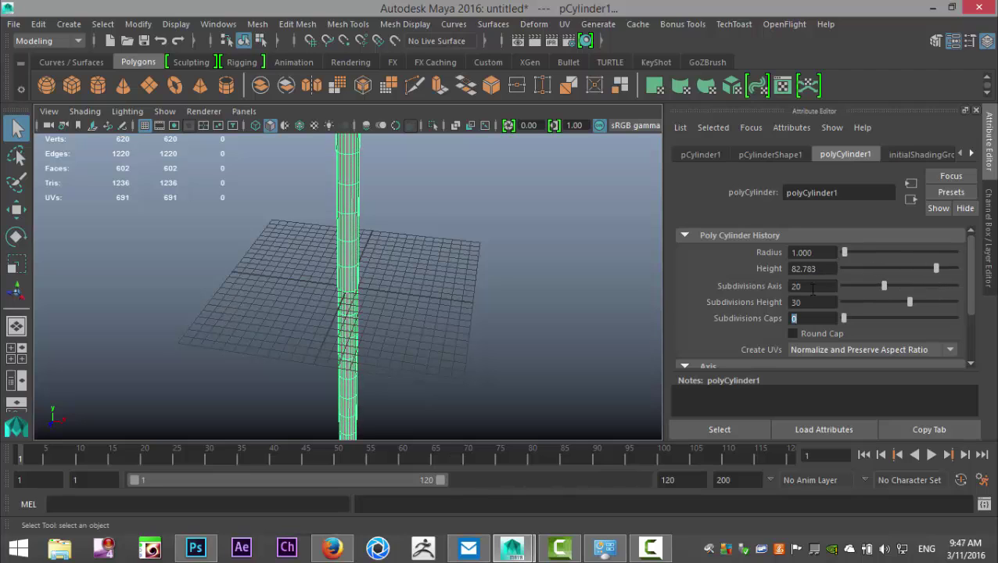
Step: Set both Subdivisions Axis and Subdivisions Height to 40
{"action": "left_click_drag", "start_coordinate": [819, 288], "coordinate": [756, 306]}
{"action": "left_click", "coordinate": [823, 303]}
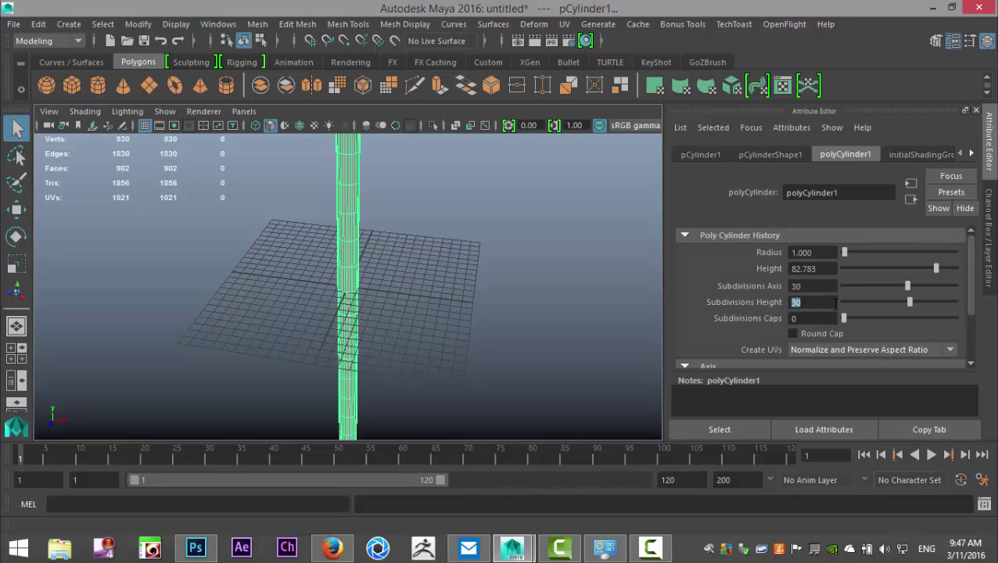
{"action": "left_click", "coordinate": [807, 286]}
{"action": "type", "text": "40"}
{"action": "left_click", "coordinate": [808, 302]}
{"action": "type", "text": "40"}
{"action": "left_click", "coordinate": [808, 286]}
{"action": "scroll", "coordinate": [493, 306], "scroll_direction": "down", "scroll_amount": 6}
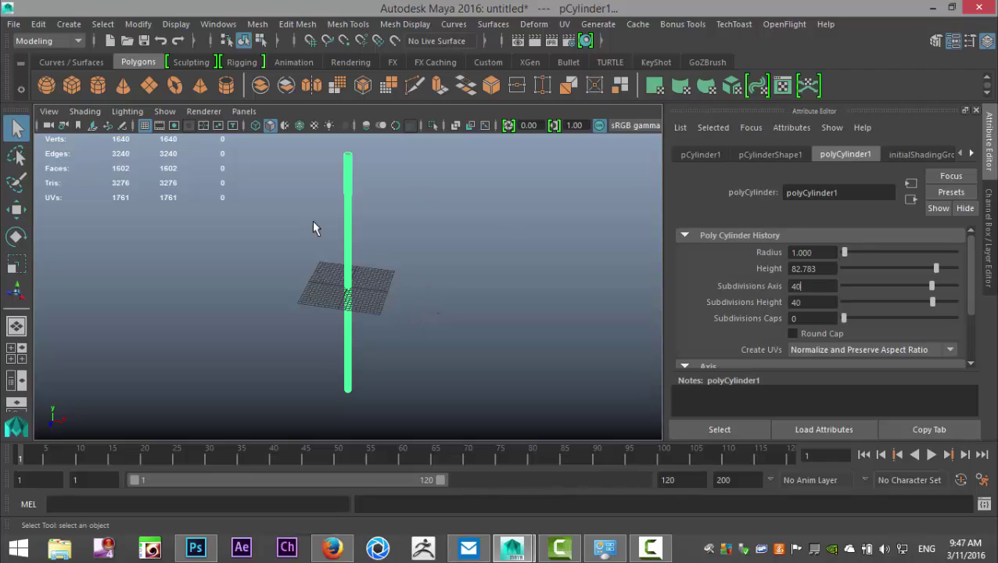
{"action": "scroll", "coordinate": [368, 274], "scroll_direction": "down", "scroll_amount": 3}
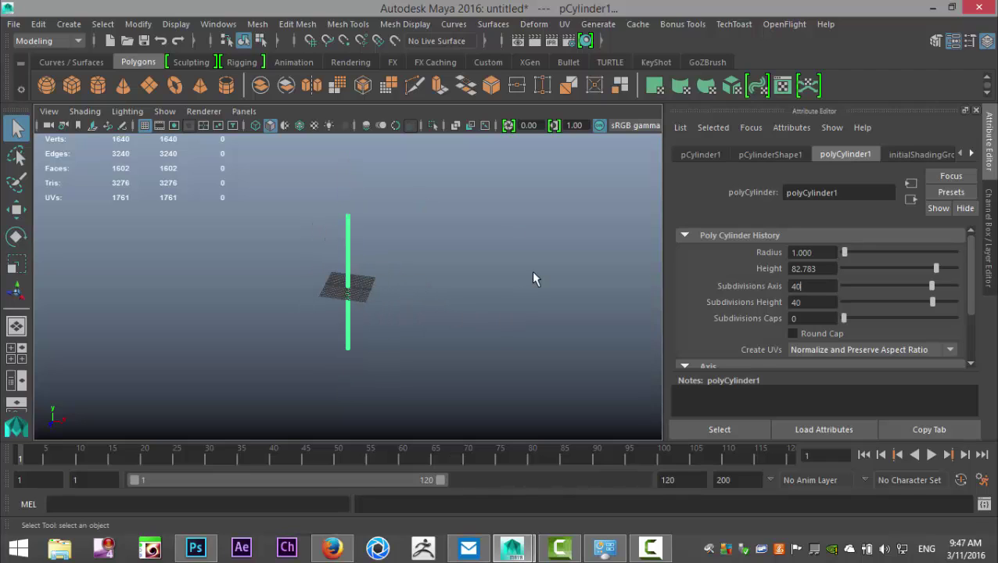
Step: Duplicate the column as pCylinder2 and shift it along X beside the original
{"action": "left_click", "coordinate": [579, 313]}
{"action": "scroll", "coordinate": [388, 327], "scroll_direction": "up", "scroll_amount": 3}
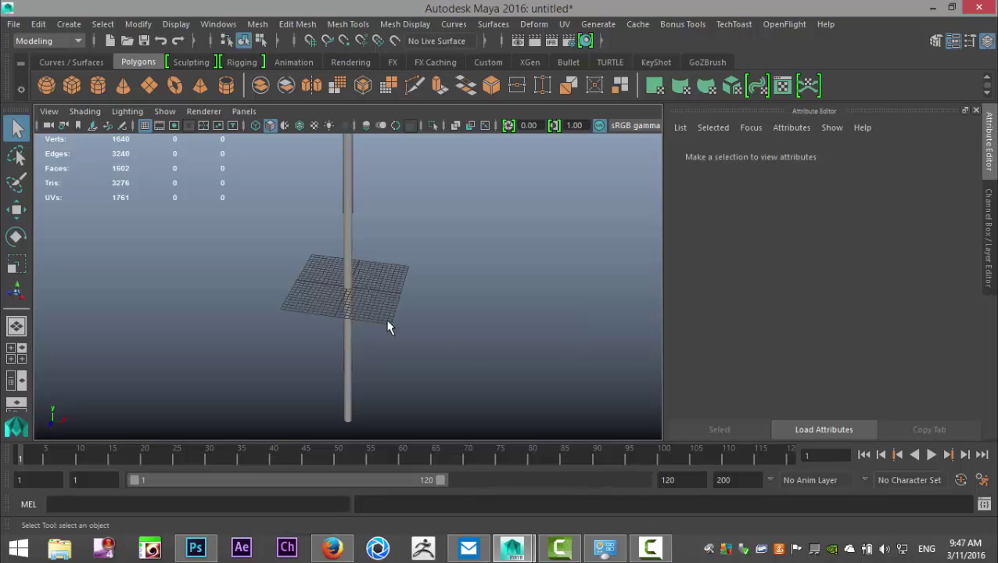
{"action": "left_click", "coordinate": [346, 244]}
{"action": "key", "text": "ctrl+d"}
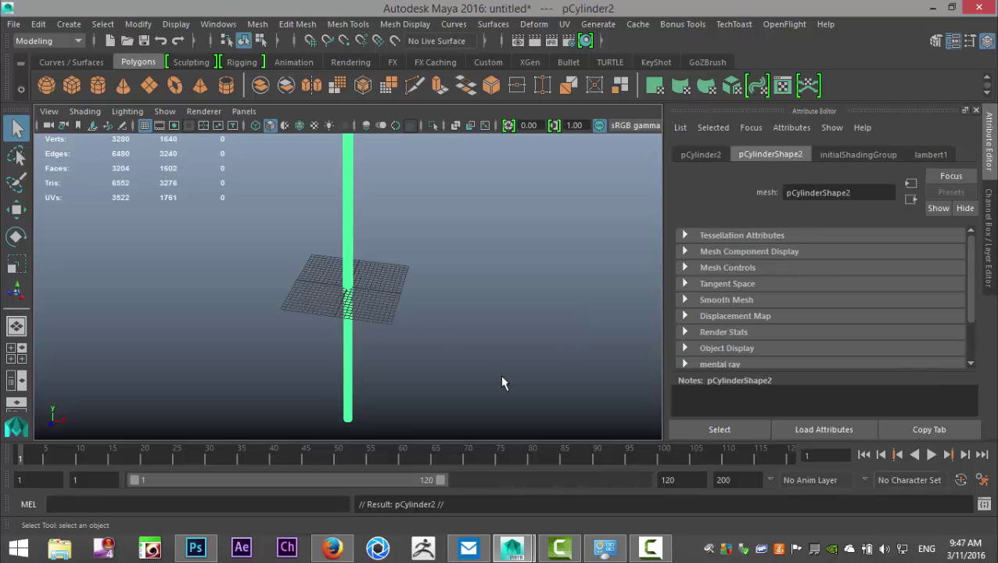
{"action": "key", "text": "w"}
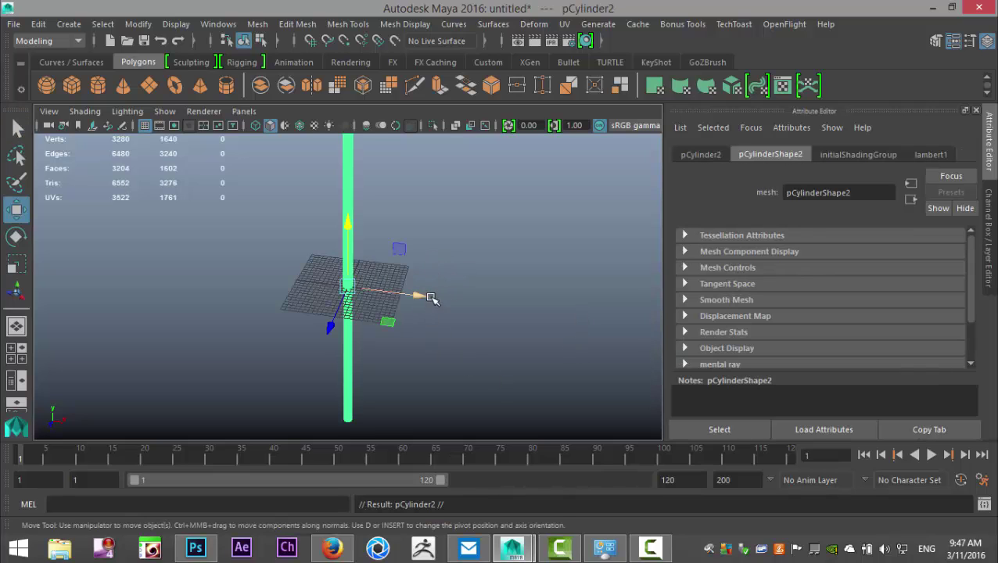
{"action": "left_click_drag", "start_coordinate": [431, 298], "coordinate": [467, 310]}
{"action": "left_click_drag", "start_coordinate": [300, 292], "coordinate": [402, 361], "text": "alt"}
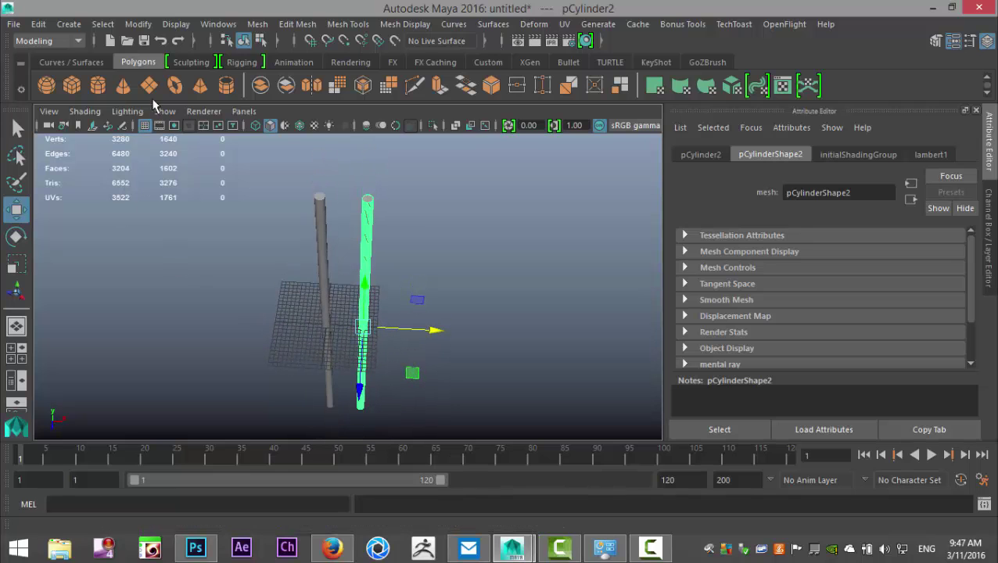
Step: Create a new cylinder, pCylinder3, and move it between the two columns
{"action": "left_click", "coordinate": [100, 88]}
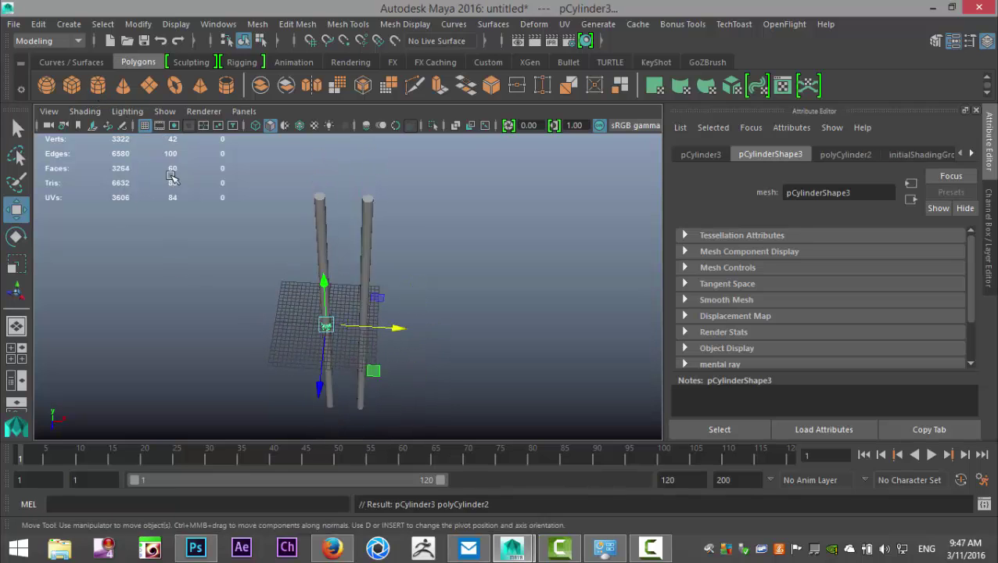
{"action": "left_click_drag", "start_coordinate": [401, 327], "coordinate": [421, 346]}
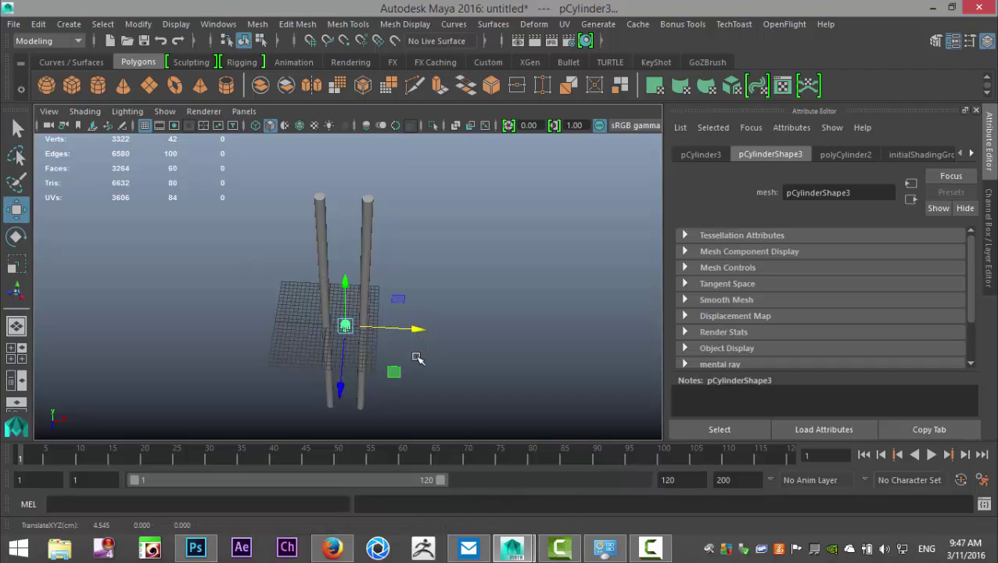
{"action": "key", "text": "f"}
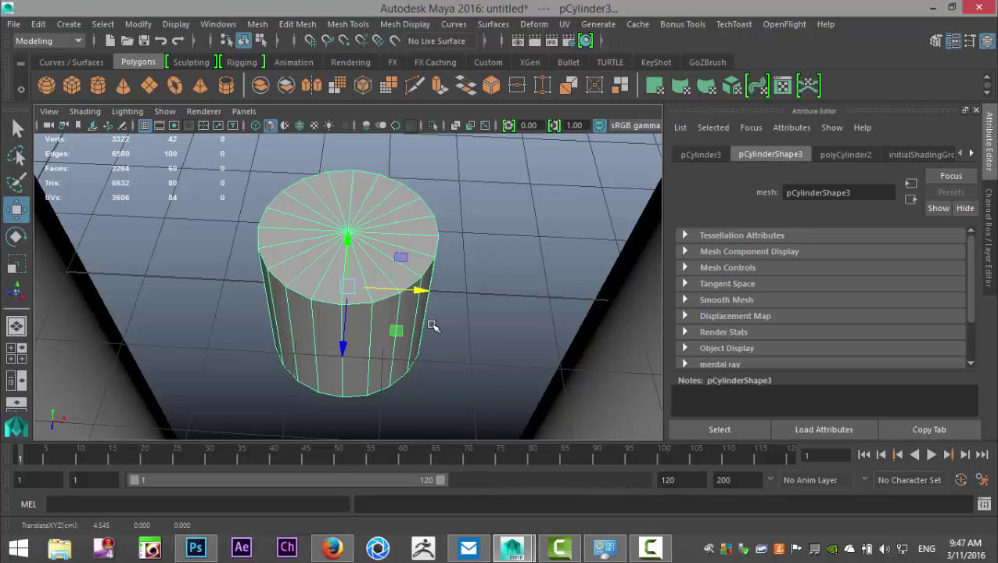
{"action": "key", "text": "e"}
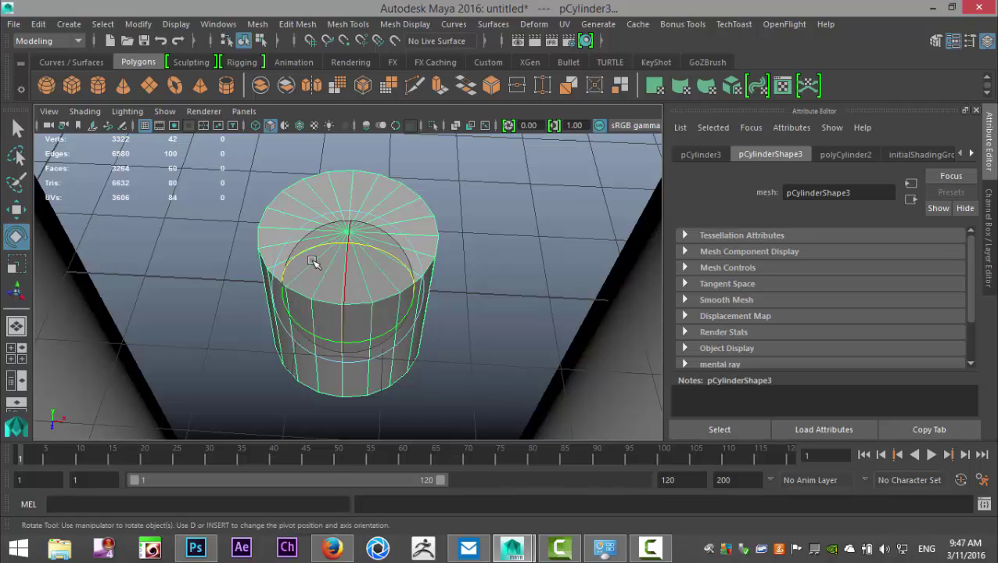
{"action": "left_click_drag", "start_coordinate": [301, 252], "coordinate": [488, 359]}
{"action": "key", "text": "ctrl+z"}
Step: Scale the cylinder down to 0.6 and stretch it along X to span both columns
{"action": "key", "text": "r"}
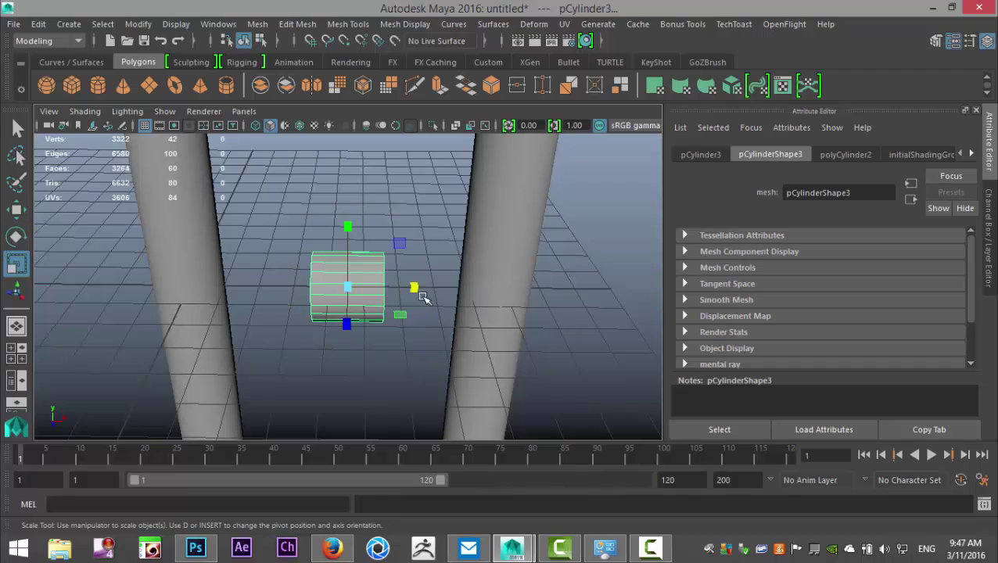
{"action": "left_click_drag", "start_coordinate": [416, 287], "coordinate": [922, 376]}
{"action": "left_click_drag", "start_coordinate": [349, 287], "coordinate": [156, 310]}
{"action": "left_click_drag", "start_coordinate": [415, 289], "coordinate": [461, 312]}
Step: Switch to the front view in wireframe, framing both columns
{"action": "key", "text": "space"}
{"action": "key", "text": "space"}
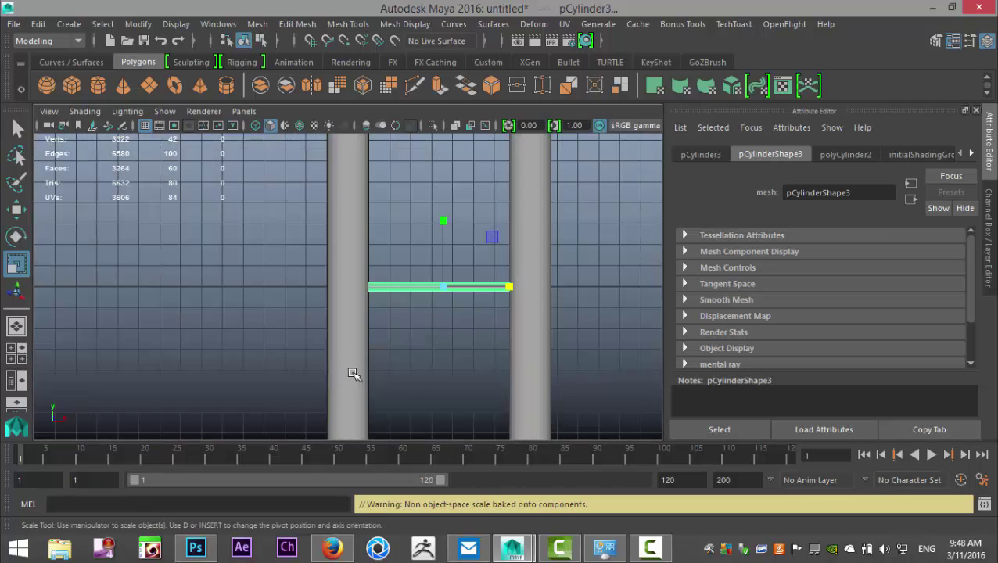
{"action": "key", "text": "4"}
{"action": "scroll", "coordinate": [495, 346], "scroll_direction": "up", "scroll_amount": 4}
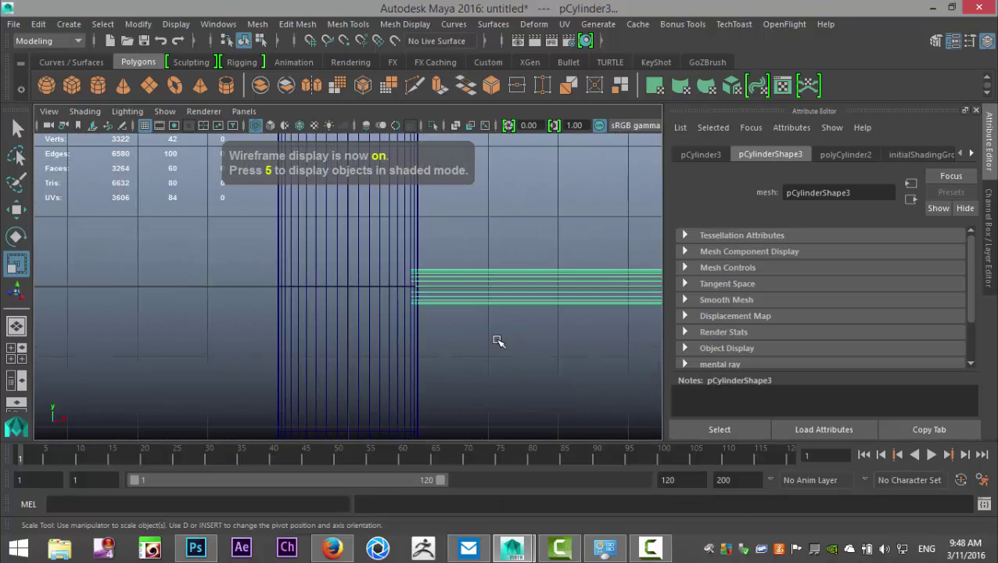
{"action": "middle_click_drag", "start_coordinate": [481, 329], "coordinate": [238, 332], "text": "alt"}
{"action": "scroll", "coordinate": [405, 357], "scroll_direction": "down", "scroll_amount": 4}
{"action": "scroll", "coordinate": [412, 362], "scroll_direction": "up", "scroll_amount": 3}
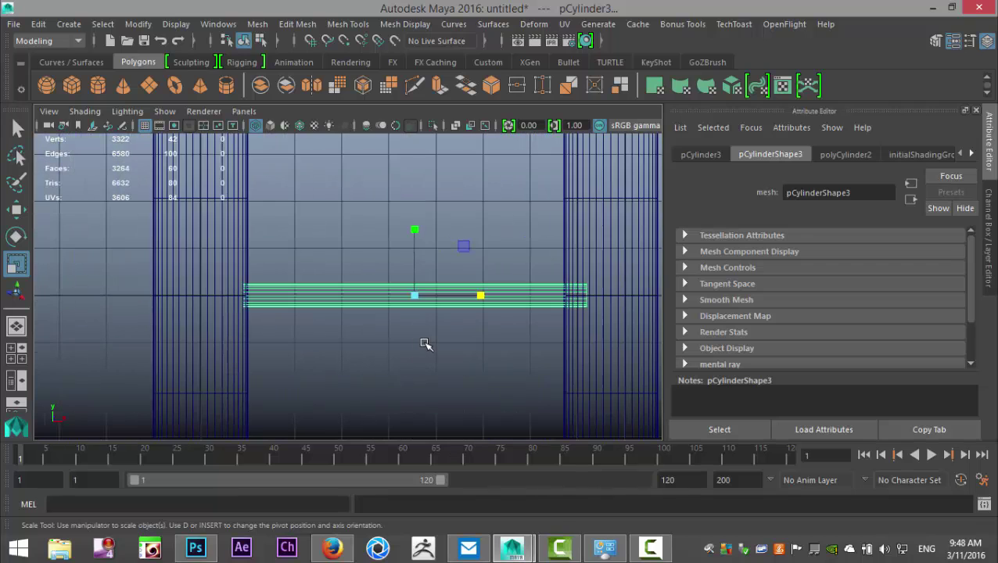
Step: Lower the rung to about Y -38.8 near the columns' base
{"action": "key", "text": "w"}
{"action": "left_click_drag", "start_coordinate": [486, 302], "coordinate": [478, 296]}
{"action": "scroll", "coordinate": [475, 329], "scroll_direction": "down", "scroll_amount": 6}
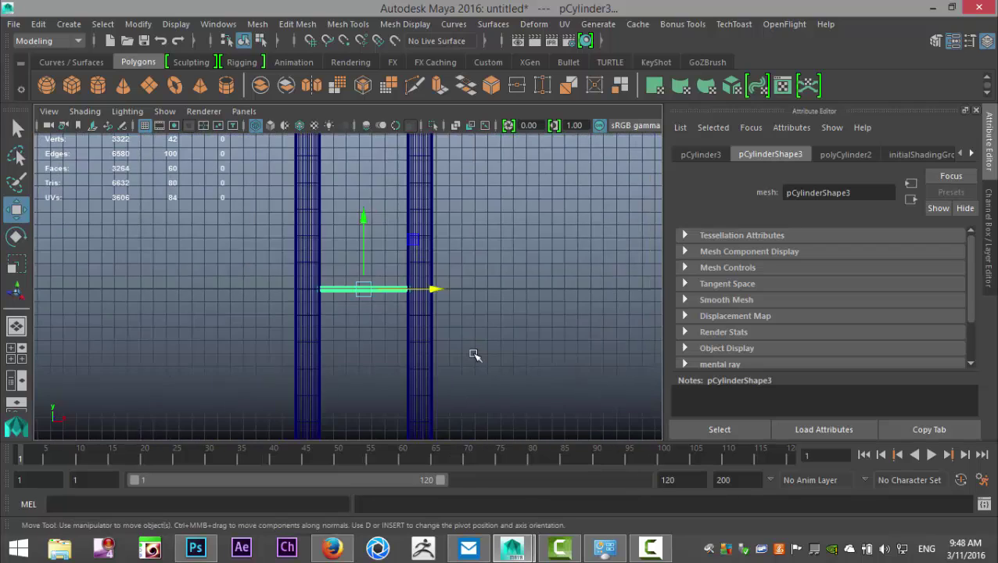
{"action": "middle_click_drag", "start_coordinate": [482, 364], "coordinate": [483, 263], "text": "alt"}
{"action": "left_click", "coordinate": [360, 154]}
{"action": "left_click_drag", "start_coordinate": [361, 153], "coordinate": [390, 307]}
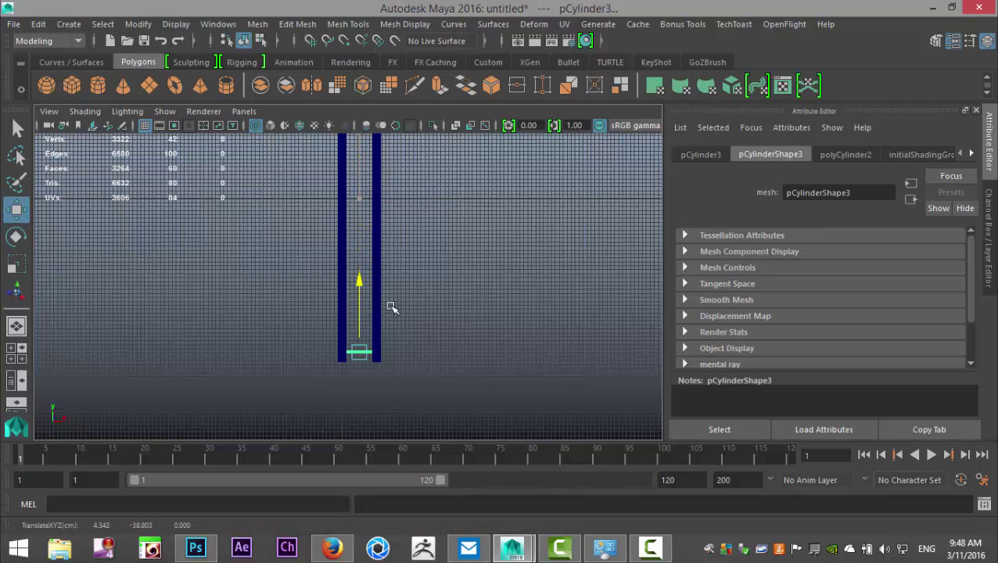
{"action": "scroll", "coordinate": [444, 338], "scroll_direction": "up", "scroll_amount": 4}
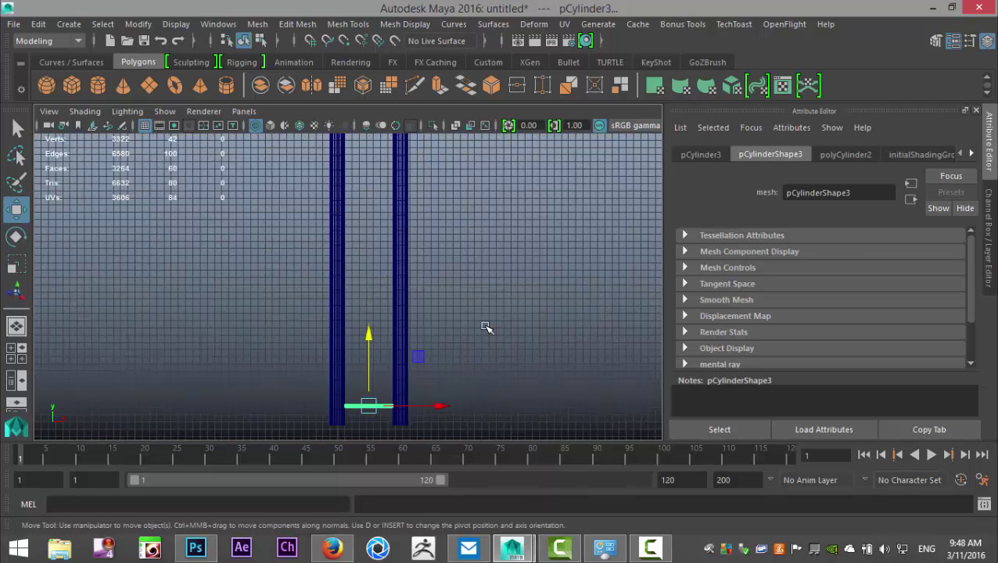
Step: Duplicate the rung and raise the copy a short way up the columns
{"action": "key", "text": "ctrl+d"}
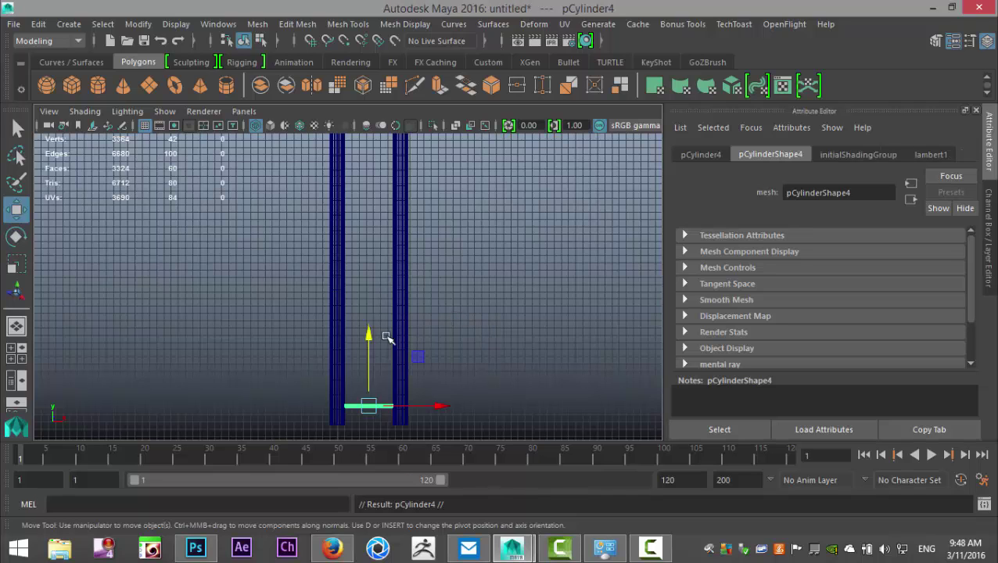
{"action": "left_click_drag", "start_coordinate": [368, 335], "coordinate": [368, 308]}
{"action": "scroll", "coordinate": [518, 305], "scroll_direction": "down", "scroll_amount": 3}
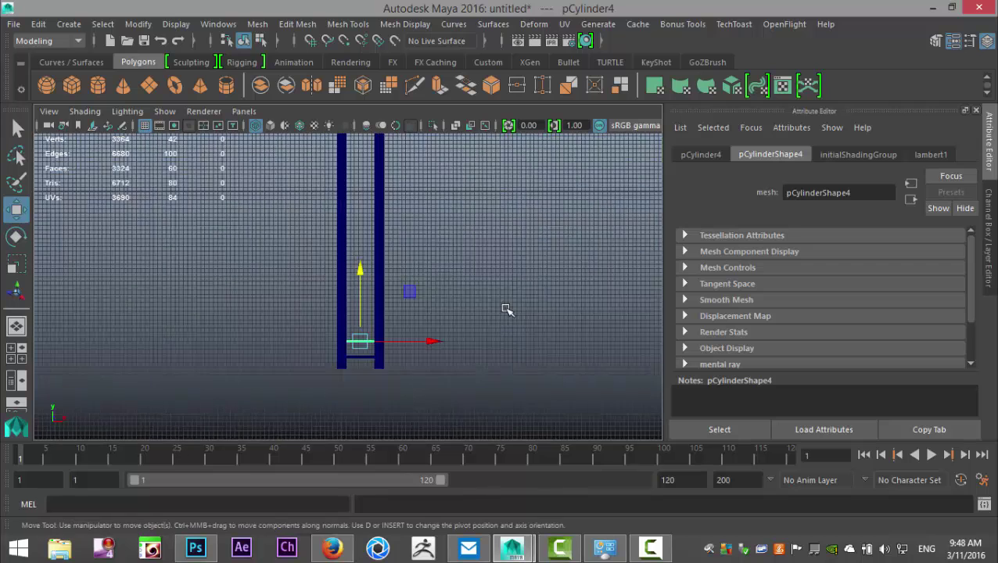
{"action": "scroll", "coordinate": [531, 308], "scroll_direction": "down", "scroll_amount": 2}
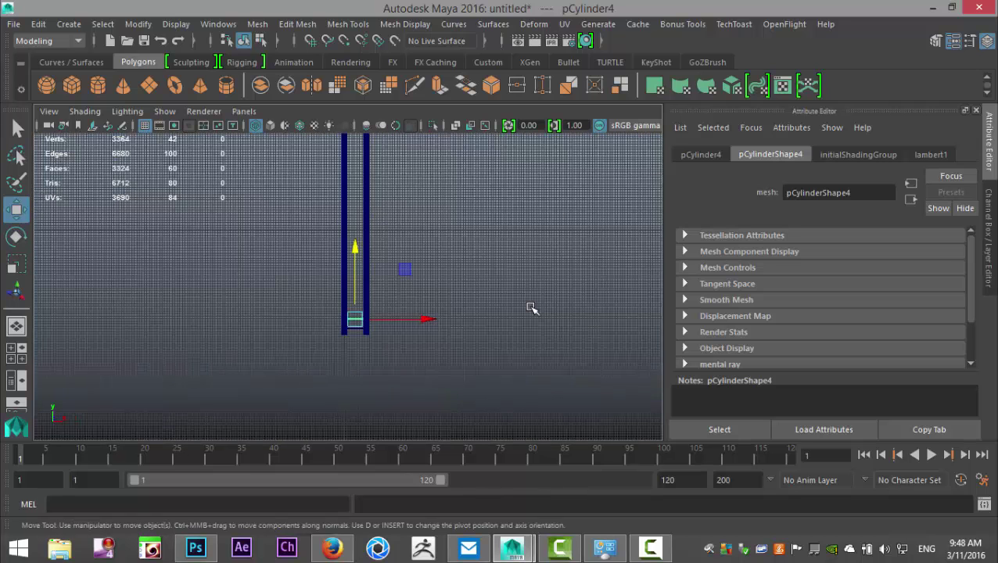
Step: Repeat the duplicate with Shift+D until rungs fill the ladder up to pCylinder24
{"action": "key", "text": "shift+d"}
{"action": "key", "text": "shift+d"}
{"action": "key", "text": "shift+d"}
{"action": "key", "text": "shift+d"}
{"action": "key", "text": "shift+d"}
{"action": "key", "text": "shift+d"}
{"action": "key", "text": "shift+d"}
{"action": "key", "text": "shift+d"}
{"action": "key", "text": "shift+d"}
{"action": "key", "text": "shift+d"}
{"action": "key", "text": "shift+d"}
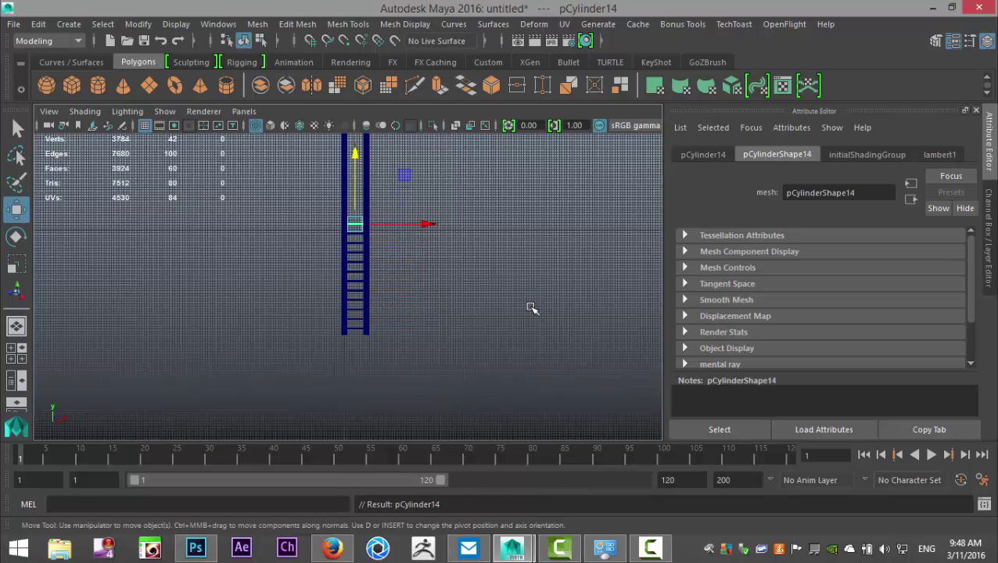
{"action": "key", "text": "shift+d"}
{"action": "key", "text": "shift+d"}
{"action": "key", "text": "shift+d"}
{"action": "key", "text": "shift+d"}
{"action": "key", "text": "shift+d"}
{"action": "key", "text": "shift+d"}
{"action": "key", "text": "shift+d"}
{"action": "key", "text": "shift+d"}
{"action": "key", "text": "shift+d"}
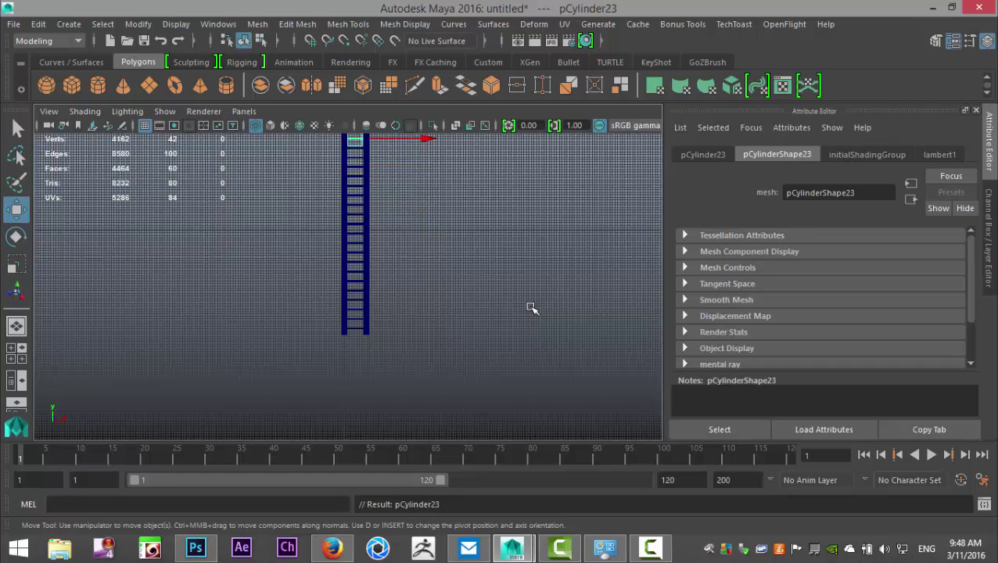
{"action": "scroll", "coordinate": [555, 301], "scroll_direction": "down", "scroll_amount": 2}
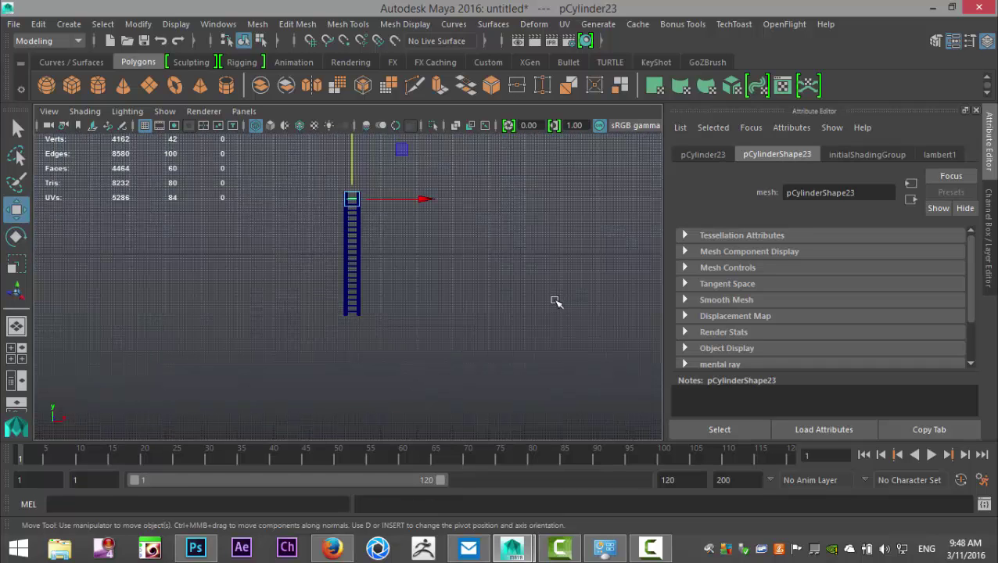
{"action": "key", "text": "shift+d"}
{"action": "scroll", "coordinate": [508, 263], "scroll_direction": "up", "scroll_amount": 2}
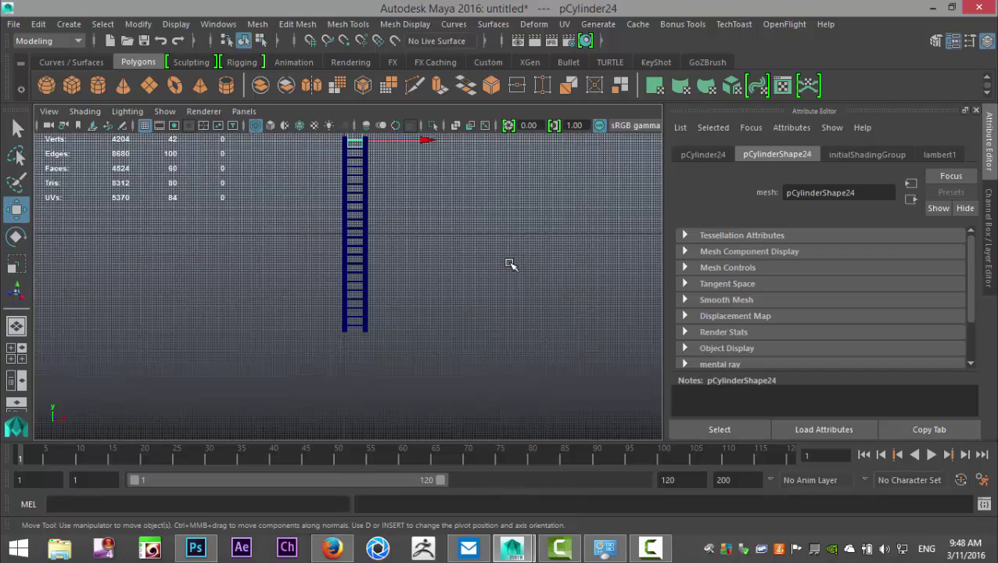
{"action": "middle_click_drag", "start_coordinate": [519, 225], "coordinate": [538, 383], "text": "alt"}
{"action": "scroll", "coordinate": [539, 367], "scroll_direction": "up", "scroll_amount": 3}
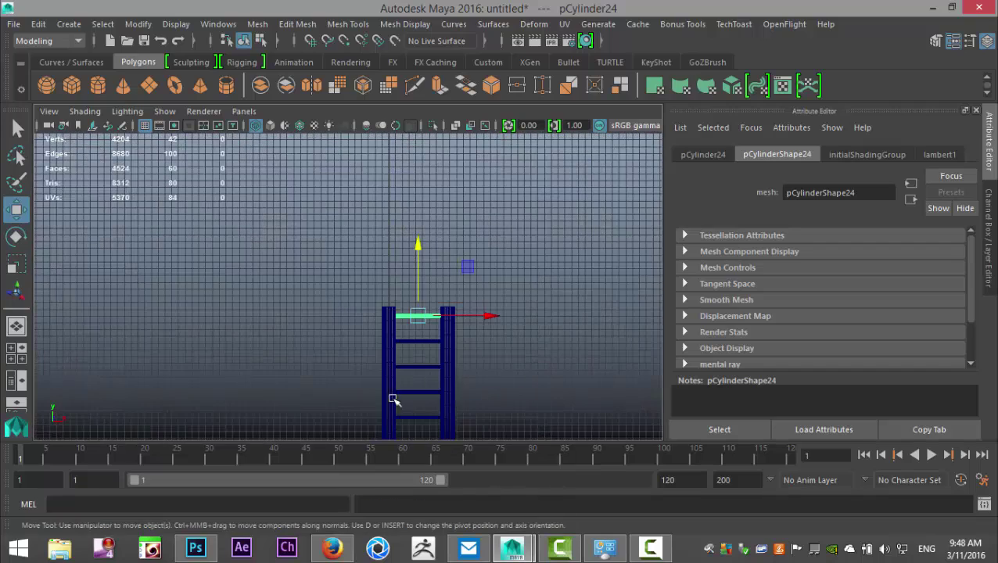
{"action": "left_click", "coordinate": [11, 348]}
{"action": "key", "text": "space"}
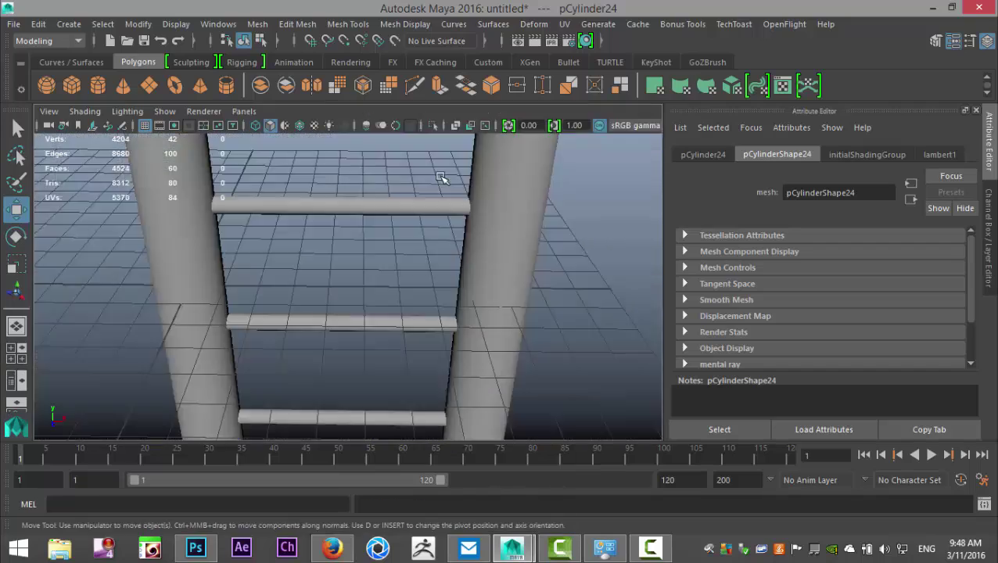
{"action": "scroll", "coordinate": [434, 227], "scroll_direction": "down", "scroll_amount": 6}
{"action": "left_click_drag", "start_coordinate": [462, 255], "coordinate": [513, 348], "text": "alt"}
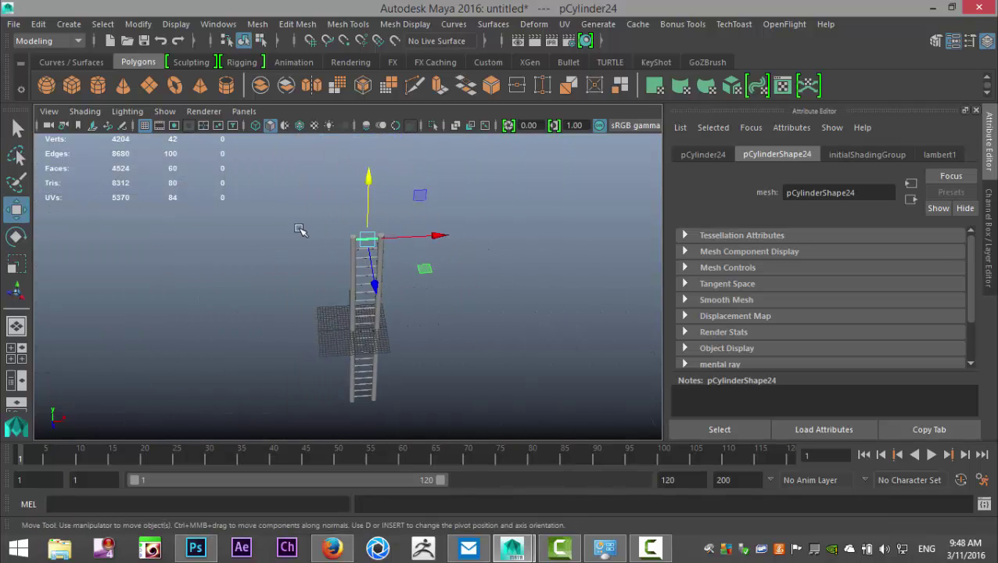
Step: Combine all rails and rungs into a single mesh, pCylinder25
{"action": "left_click_drag", "start_coordinate": [289, 208], "coordinate": [483, 433]}
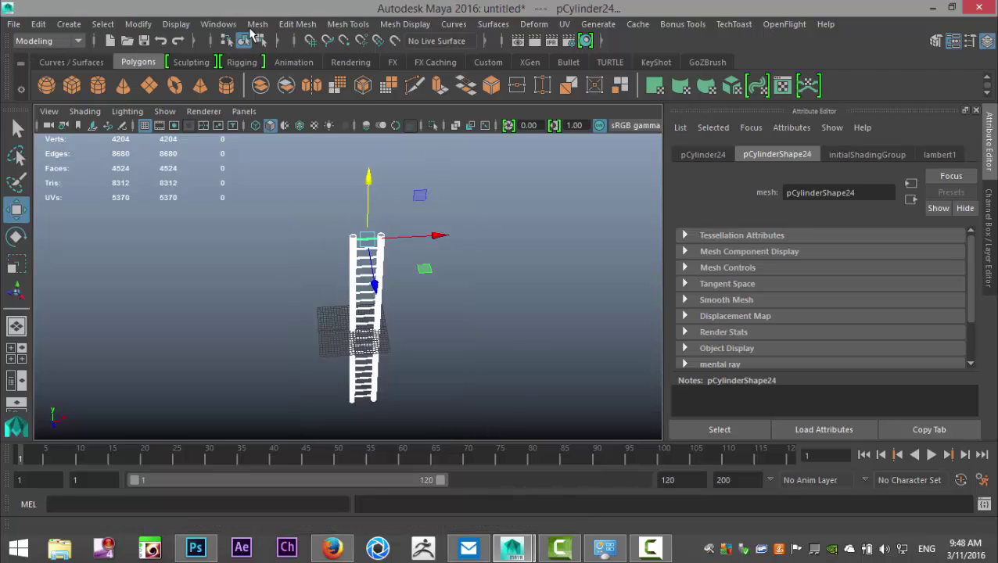
{"action": "left_click", "coordinate": [255, 25]}
{"action": "left_click", "coordinate": [280, 77]}
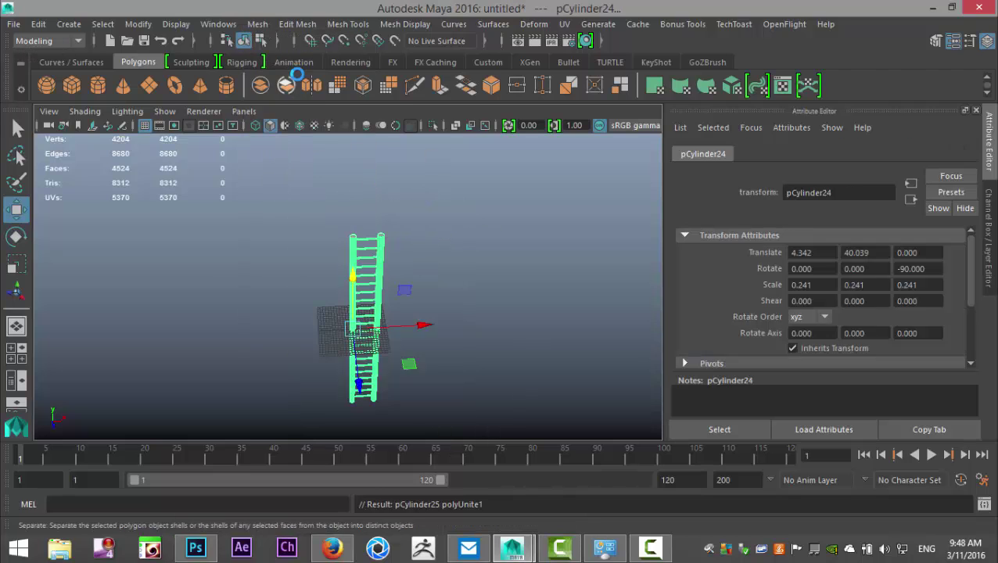
{"action": "left_click_drag", "start_coordinate": [518, 365], "coordinate": [459, 325], "text": "alt"}
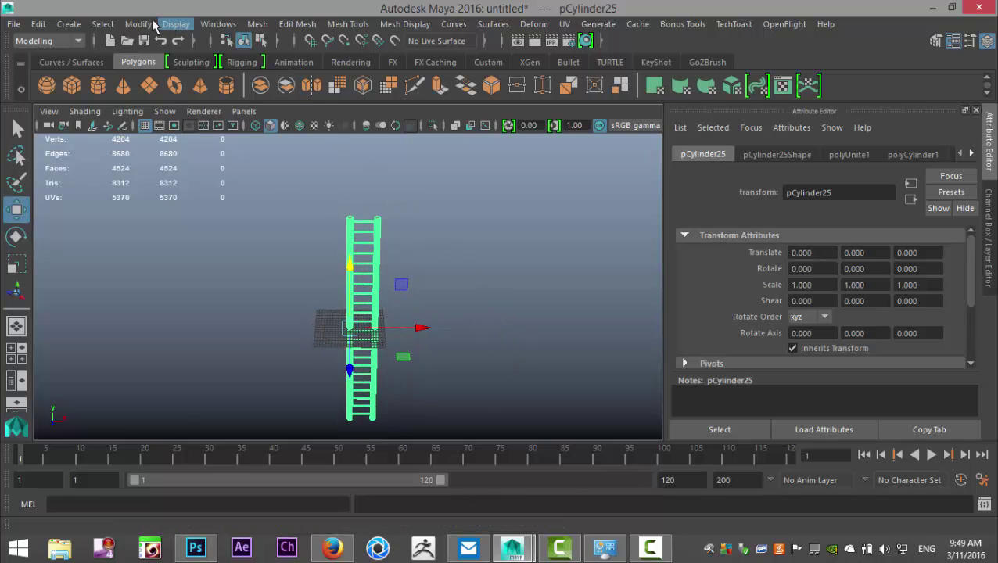
Step: Center the pivot, delete history and freeze transformations on pCylinder25
{"action": "left_click", "coordinate": [138, 25]}
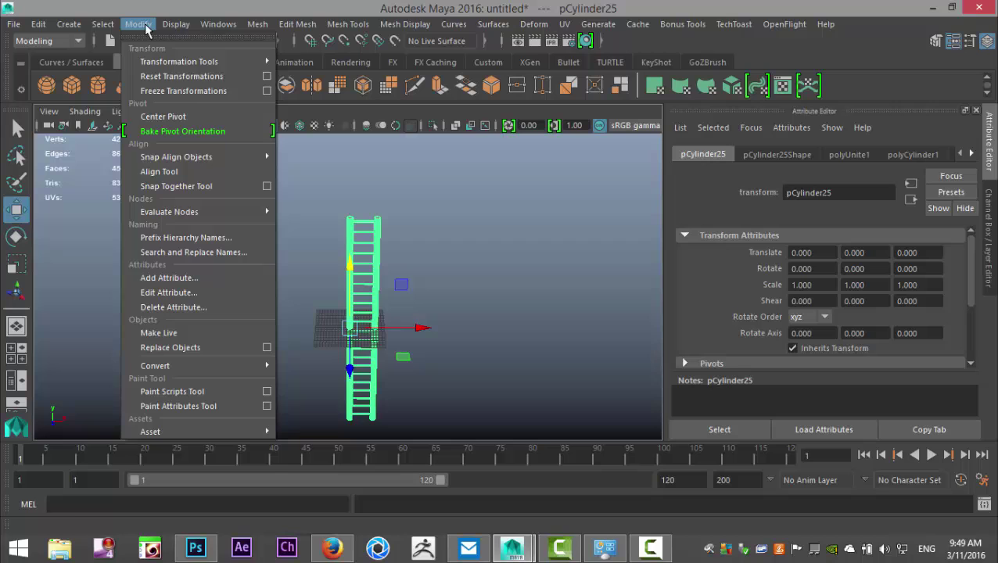
{"action": "left_click", "coordinate": [162, 117]}
{"action": "left_click", "coordinate": [38, 24]}
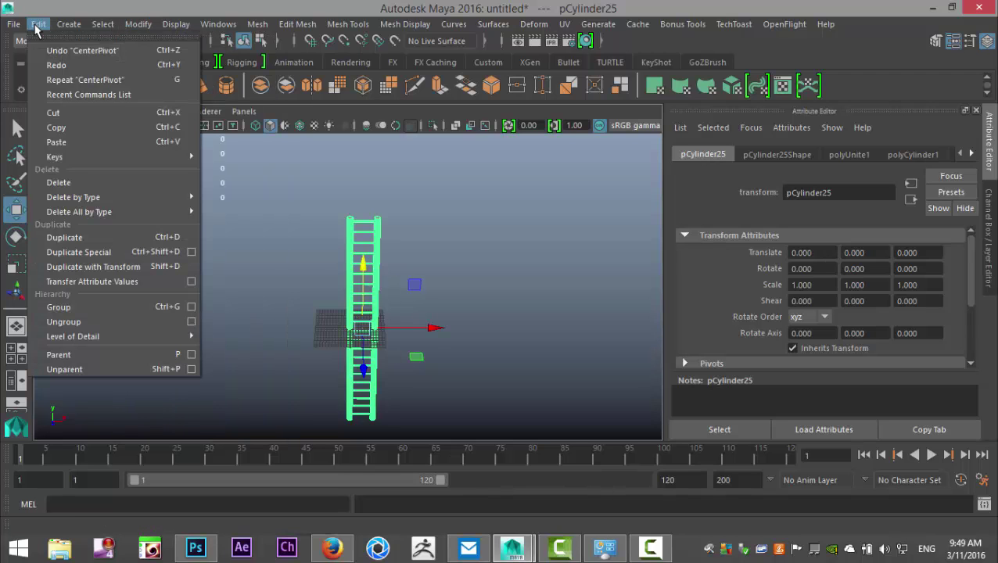
{"action": "mouse_move", "coordinate": [126, 196]}
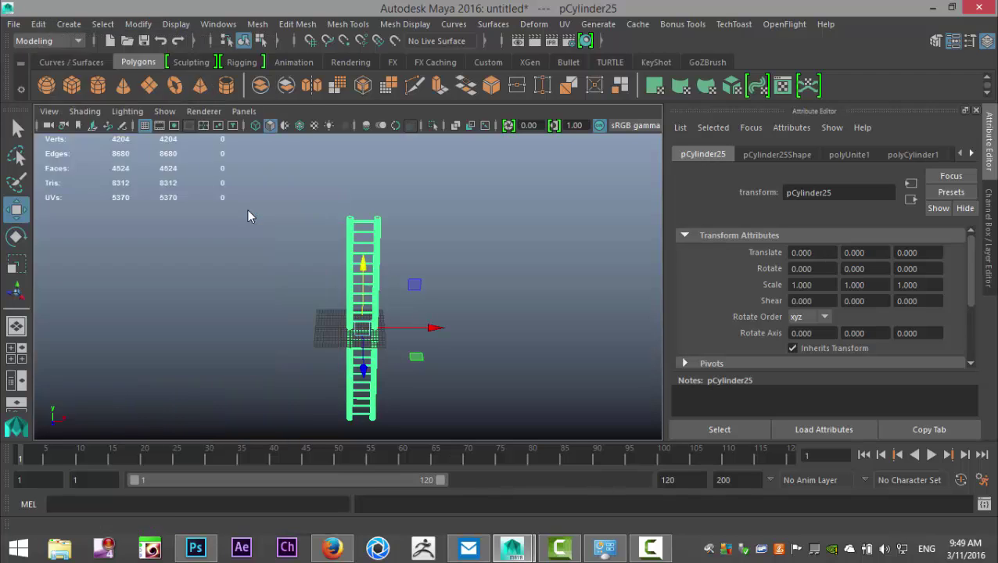
{"action": "left_click", "coordinate": [138, 24]}
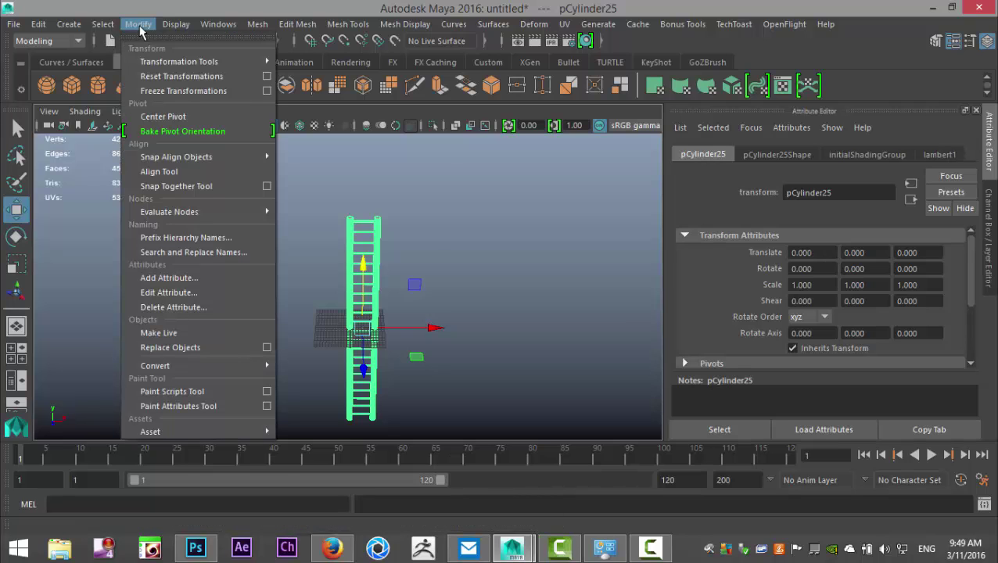
{"action": "left_click", "coordinate": [180, 91]}
{"action": "left_click_drag", "start_coordinate": [382, 281], "coordinate": [506, 314], "text": "alt"}
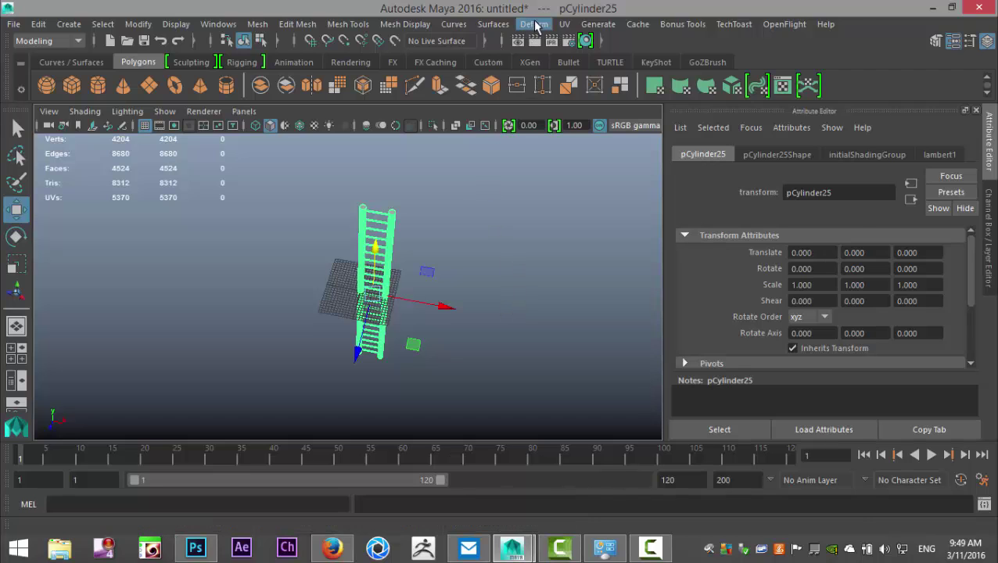
Step: Add a Nonlinear Twist deformer, twist1, to the ladder
{"action": "left_click", "coordinate": [532, 24]}
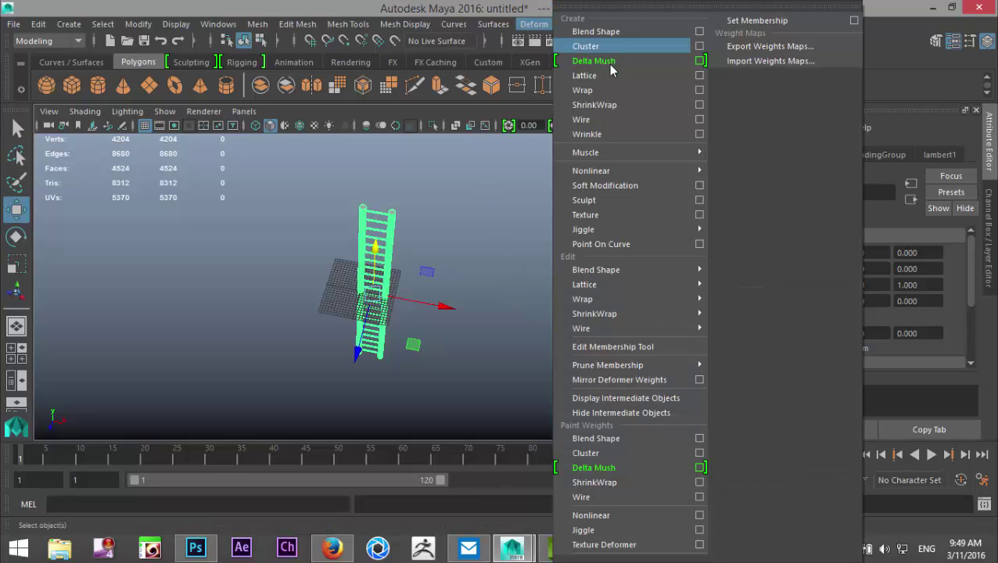
{"action": "mouse_move", "coordinate": [641, 170]}
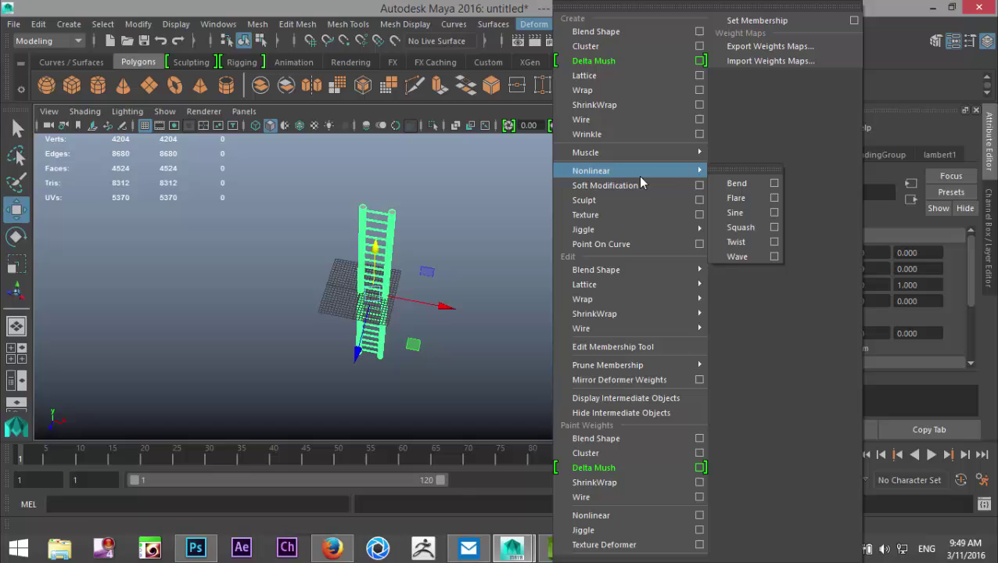
{"action": "left_click", "coordinate": [736, 242]}
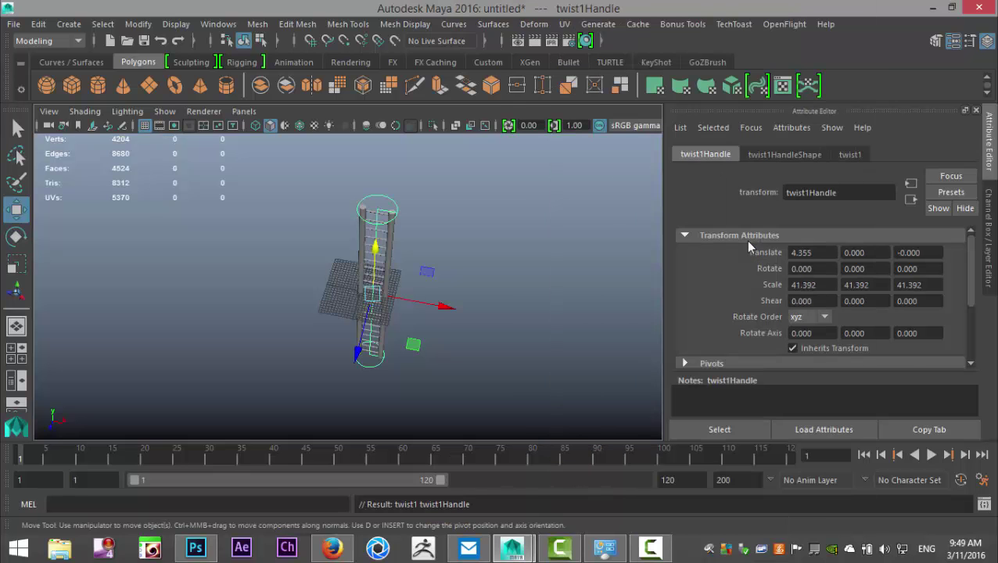
{"action": "scroll", "coordinate": [555, 244], "scroll_direction": "up", "scroll_amount": 5}
{"action": "left_click_drag", "start_coordinate": [557, 260], "coordinate": [530, 327], "text": "alt"}
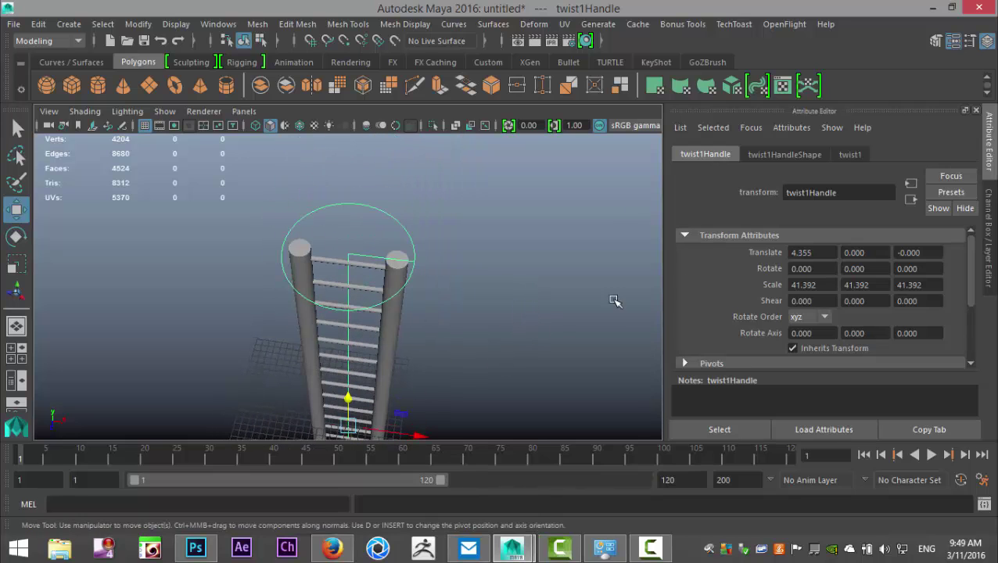
Step: Set twist1's Start Angle to -620.388 so the ladder coils into a double helix
{"action": "left_click", "coordinate": [850, 155]}
{"action": "scroll", "coordinate": [597, 281], "scroll_direction": "down", "scroll_amount": 5}
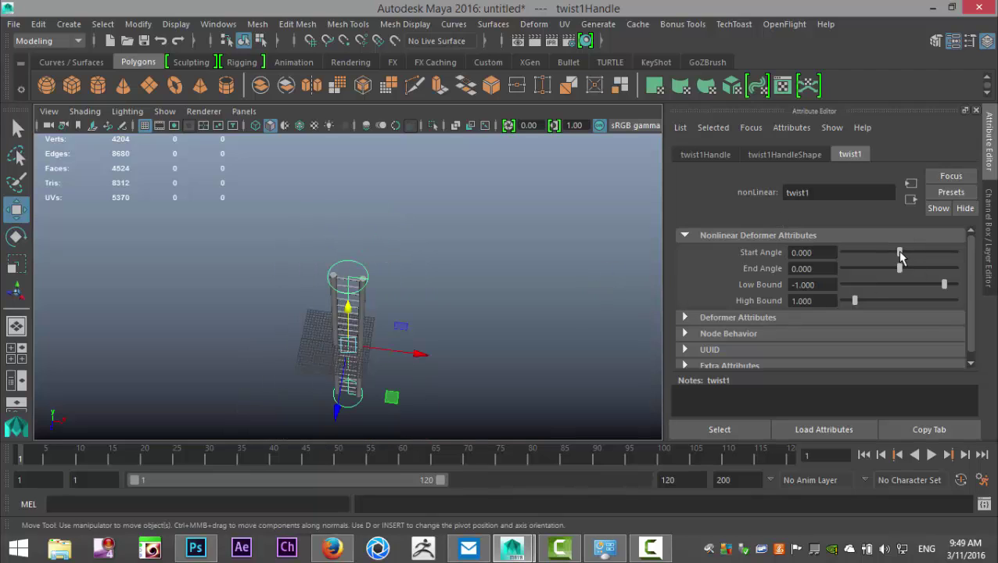
{"action": "left_click_drag", "start_coordinate": [898, 260], "coordinate": [843, 271]}
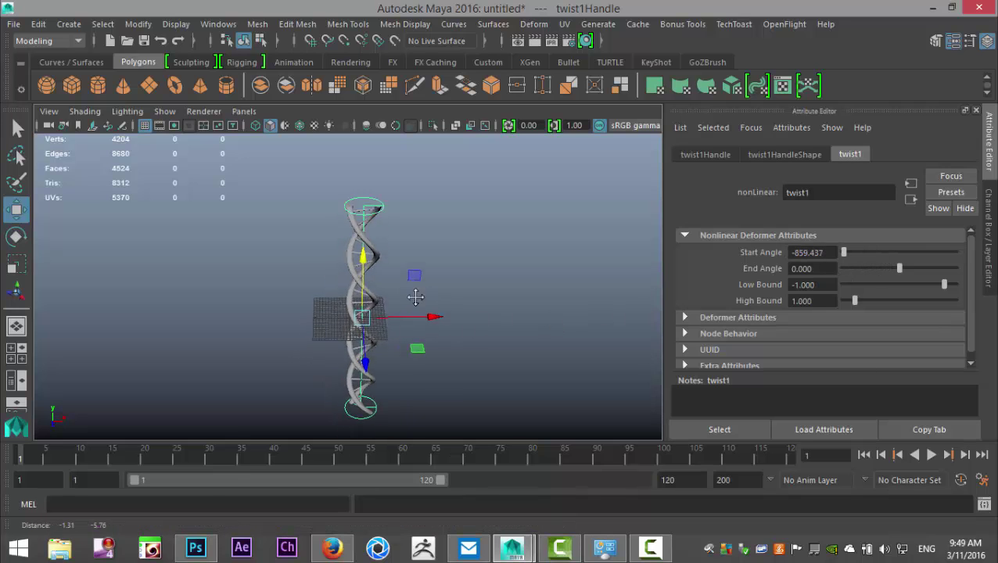
{"action": "scroll", "coordinate": [452, 305], "scroll_direction": "up", "scroll_amount": 3}
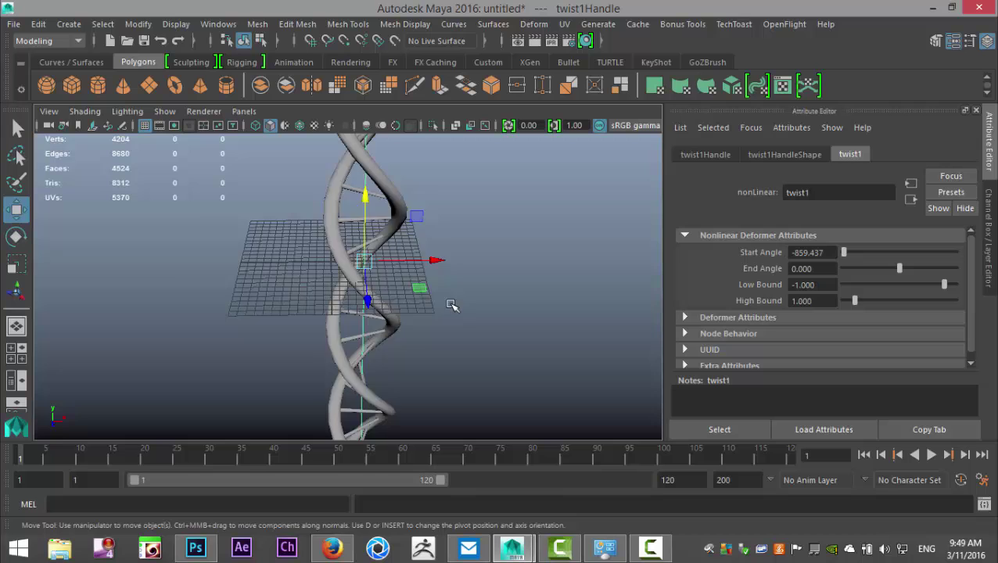
{"action": "scroll", "coordinate": [436, 328], "scroll_direction": "up", "scroll_amount": 2}
{"action": "middle_click_drag", "start_coordinate": [446, 314], "coordinate": [455, 411], "text": "alt"}
{"action": "scroll", "coordinate": [465, 402], "scroll_direction": "down", "scroll_amount": 3}
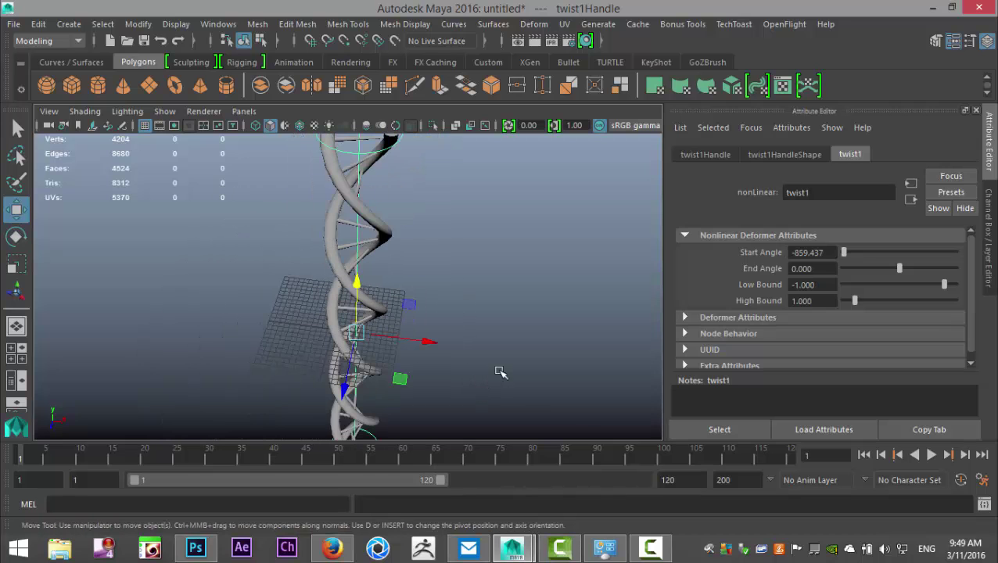
{"action": "mouse_move", "coordinate": [844, 255]}
{"action": "left_mouse_down"}
{"action": "mouse_move", "coordinate": [877, 252]}
{"action": "mouse_move", "coordinate": [835, 266]}
{"action": "mouse_move", "coordinate": [853, 268]}
{"action": "left_mouse_up"}
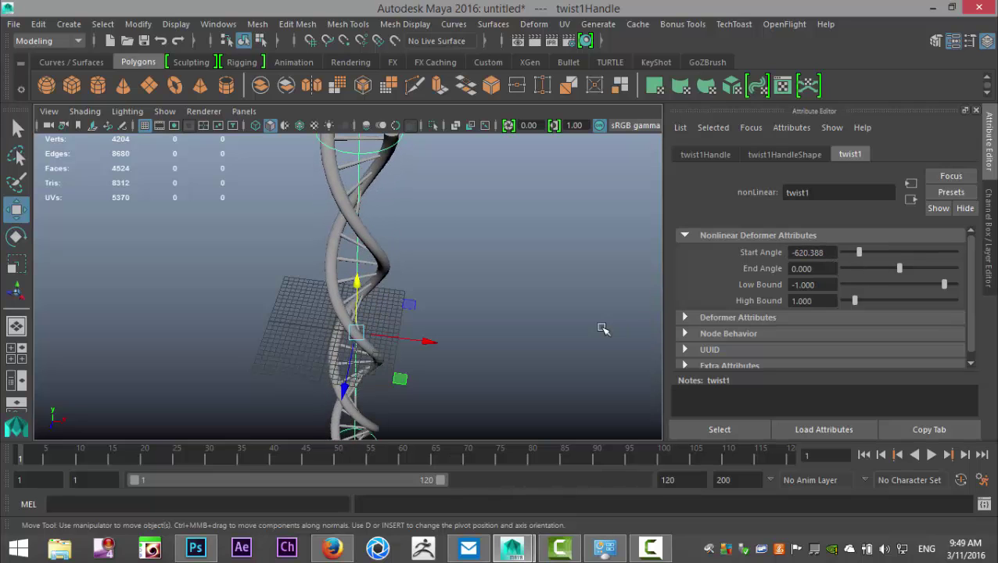
{"action": "mouse_move", "coordinate": [565, 327]}
{"action": "left_mouse_down", "text": "alt"}
{"action": "mouse_move", "coordinate": [570, 269]}
{"action": "mouse_move", "coordinate": [550, 338]}
{"action": "left_mouse_up", "text": "alt"}
{"action": "scroll", "coordinate": [556, 358], "scroll_direction": "down", "scroll_amount": 4}
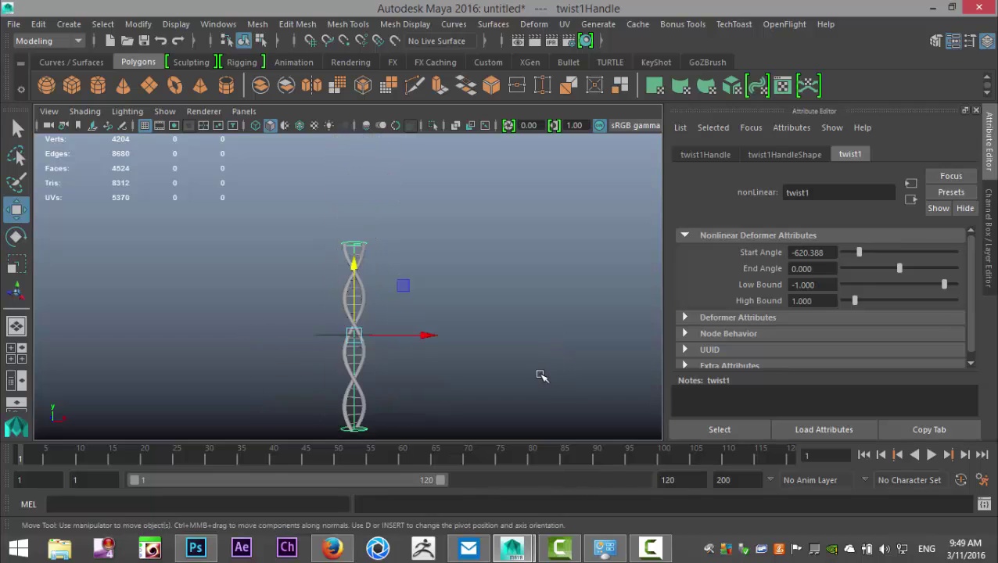
{"action": "left_click_drag", "start_coordinate": [539, 375], "coordinate": [548, 313], "text": "alt"}
Step: Delete history to bake the twist permanently into the helix mesh
{"action": "left_click", "coordinate": [553, 309]}
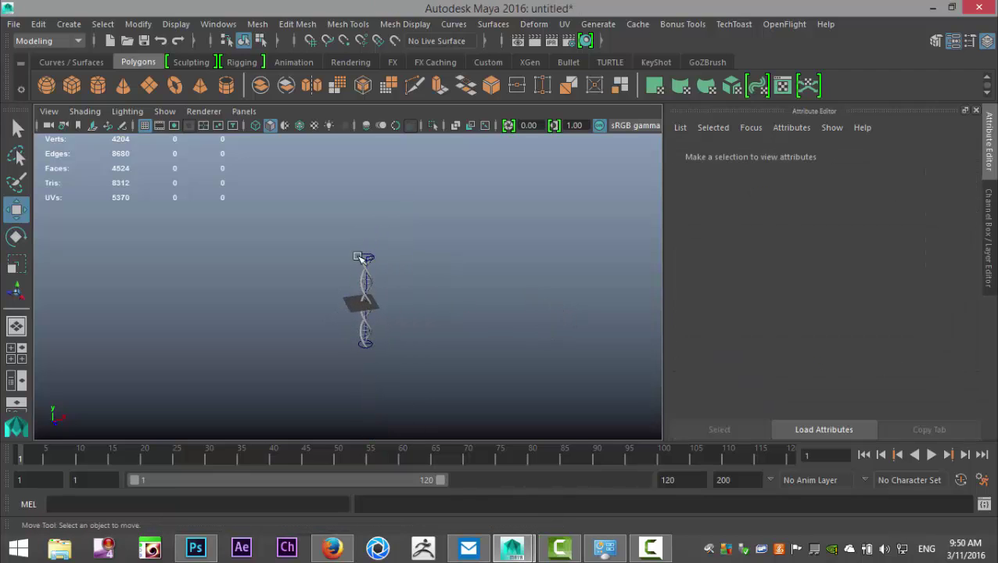
{"action": "left_click", "coordinate": [392, 301]}
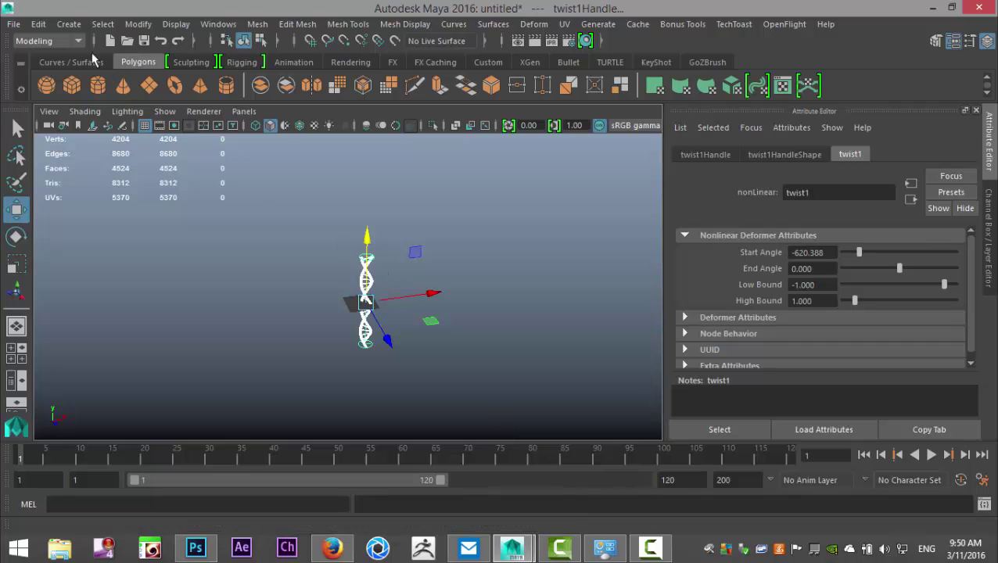
{"action": "left_click", "coordinate": [38, 24]}
{"action": "mouse_move", "coordinate": [121, 197]}
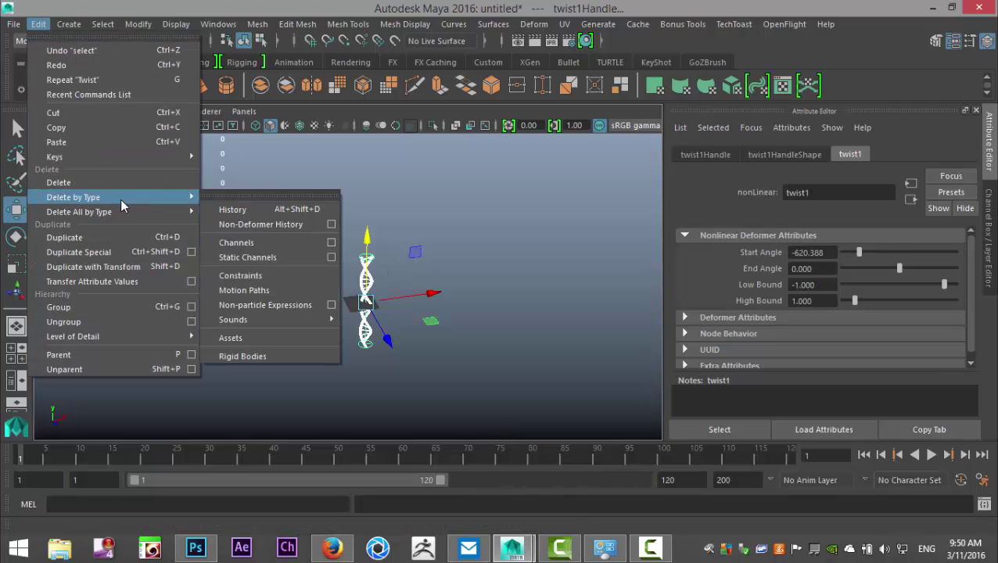
{"action": "left_click", "coordinate": [235, 211]}
{"action": "scroll", "coordinate": [563, 358], "scroll_direction": "up", "scroll_amount": 3}
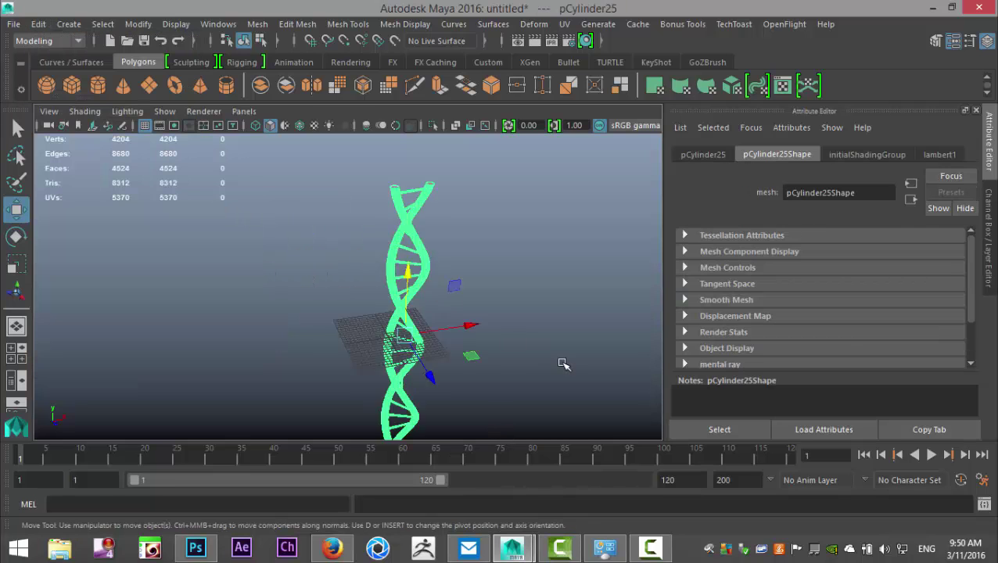
{"action": "left_click", "coordinate": [596, 251]}
{"action": "mouse_move", "coordinate": [446, 294]}
{"action": "left_mouse_down", "text": "alt"}
{"action": "mouse_move", "coordinate": [319, 247]}
{"action": "mouse_move", "coordinate": [380, 278]}
{"action": "mouse_move", "coordinate": [398, 305]}
{"action": "mouse_move", "coordinate": [388, 297]}
{"action": "mouse_move", "coordinate": [393, 320]}
{"action": "mouse_move", "coordinate": [412, 303]}
{"action": "mouse_move", "coordinate": [434, 319]}
{"action": "mouse_move", "coordinate": [454, 296]}
{"action": "mouse_move", "coordinate": [445, 282]}
{"action": "mouse_move", "coordinate": [426, 308]}
{"action": "mouse_move", "coordinate": [435, 309]}
{"action": "left_mouse_up", "text": "alt"}
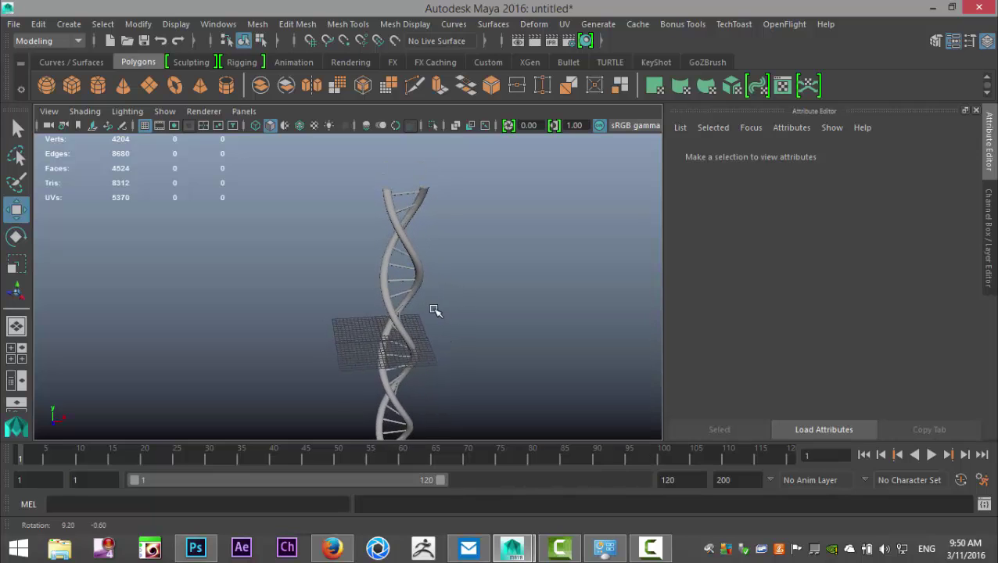
Step: Scale the helix down to about a quarter size and raise it along Y
{"action": "left_click", "coordinate": [422, 280]}
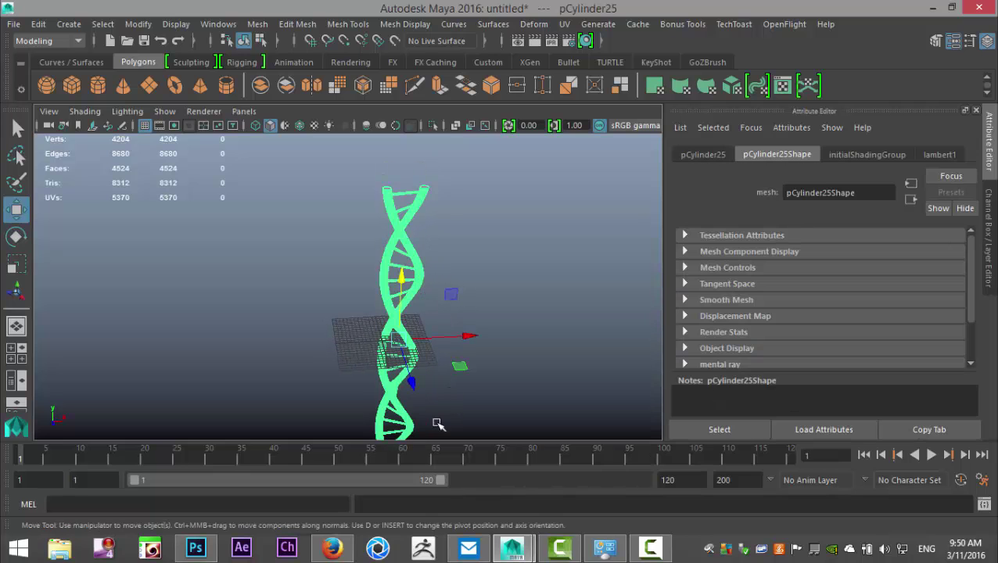
{"action": "key", "text": "r"}
{"action": "left_click_drag", "start_coordinate": [400, 338], "coordinate": [280, 348]}
{"action": "key", "text": "w"}
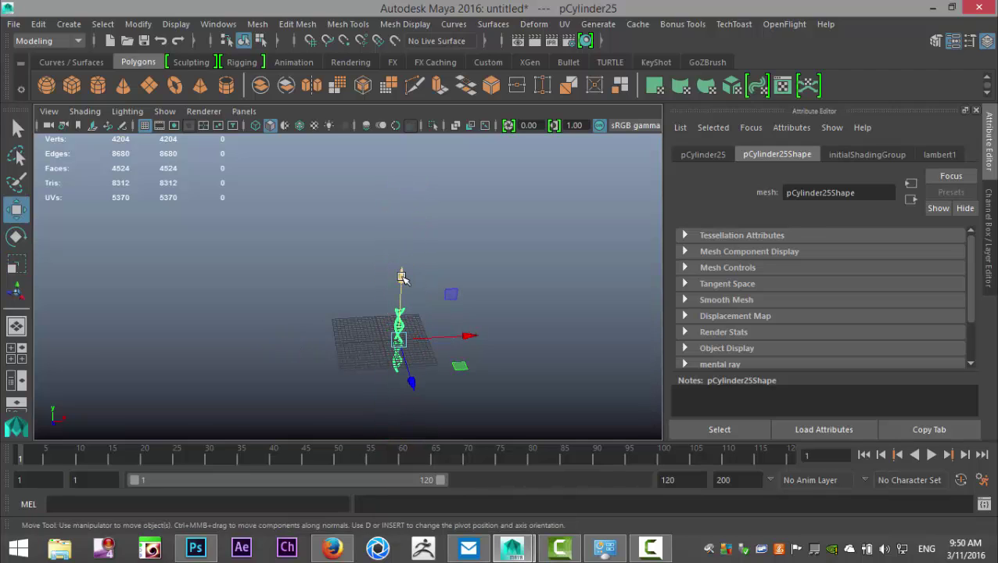
{"action": "left_click_drag", "start_coordinate": [401, 272], "coordinate": [403, 232]}
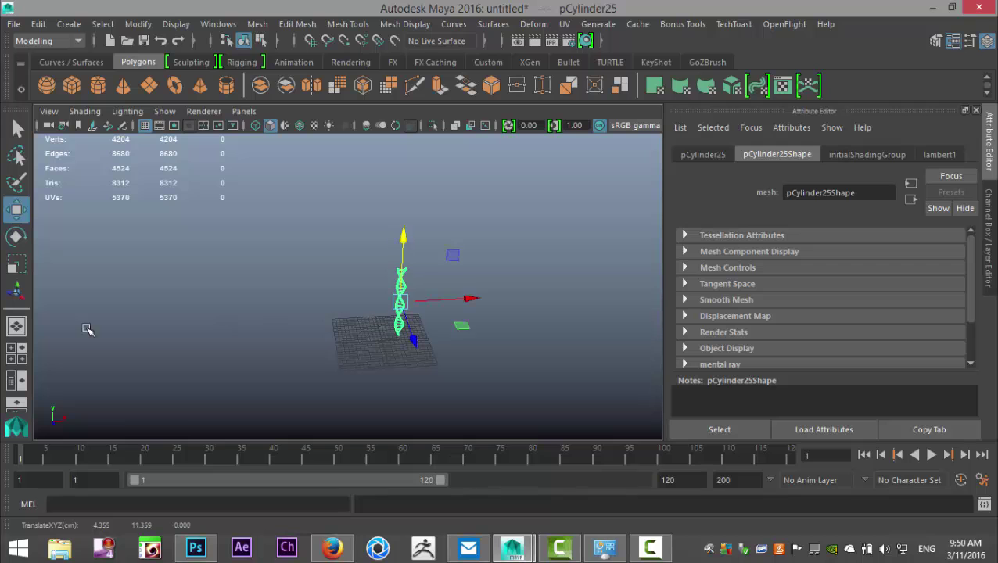
Step: Centre the helix on X in the top view and settle it near translate 0.044, 9.46, 0
{"action": "left_click", "coordinate": [16, 353]}
{"action": "key", "text": "space"}
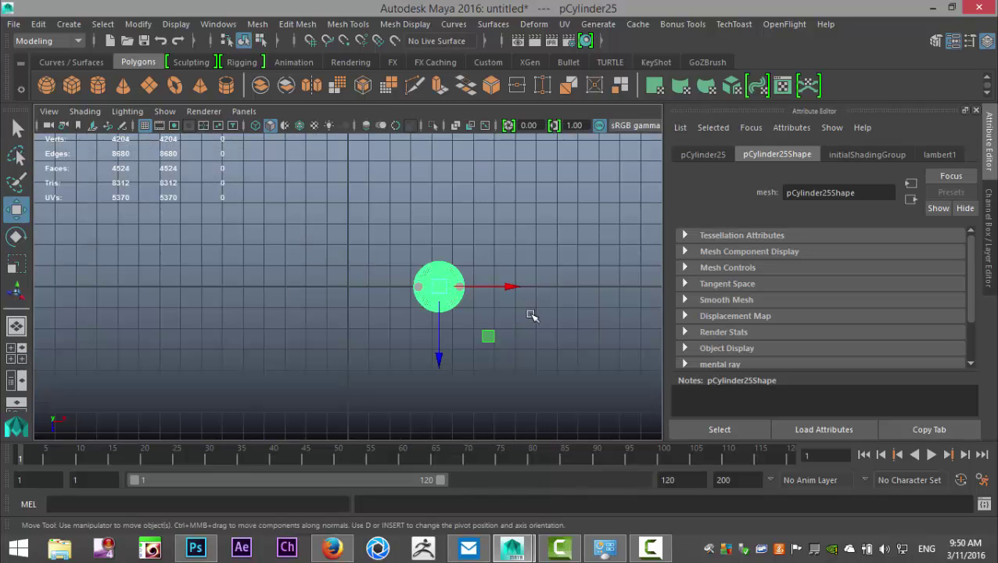
{"action": "left_click_drag", "start_coordinate": [507, 287], "coordinate": [416, 286]}
{"action": "left_click", "coordinate": [17, 353]}
{"action": "key", "text": "space"}
{"action": "key", "text": "f"}
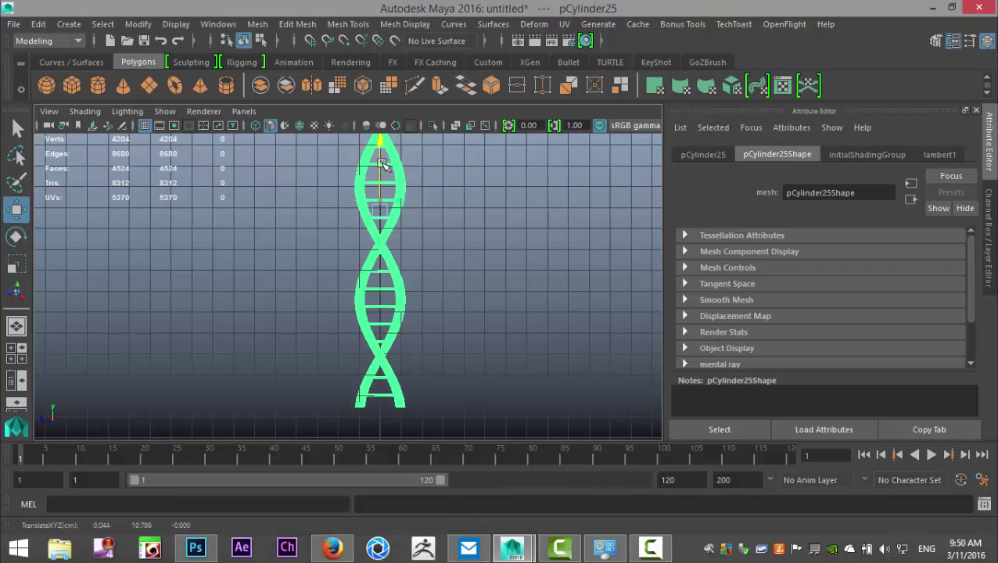
{"action": "middle_click_drag", "start_coordinate": [418, 200], "coordinate": [417, 191], "text": "alt"}
{"action": "scroll", "coordinate": [417, 191], "scroll_direction": "down", "scroll_amount": 3}
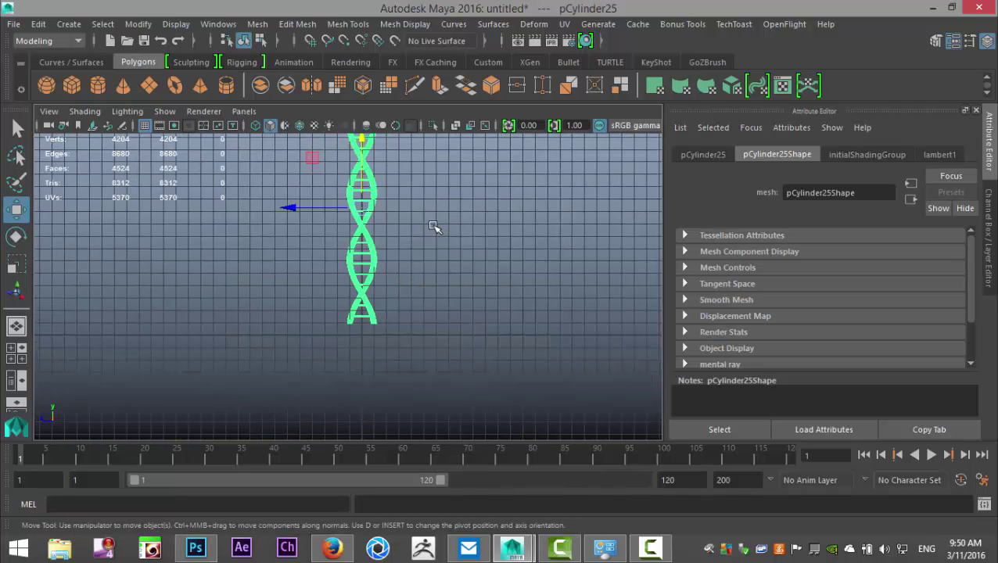
{"action": "scroll", "coordinate": [373, 170], "scroll_direction": "down", "scroll_amount": 1}
{"action": "left_click_drag", "start_coordinate": [361, 159], "coordinate": [364, 170]}
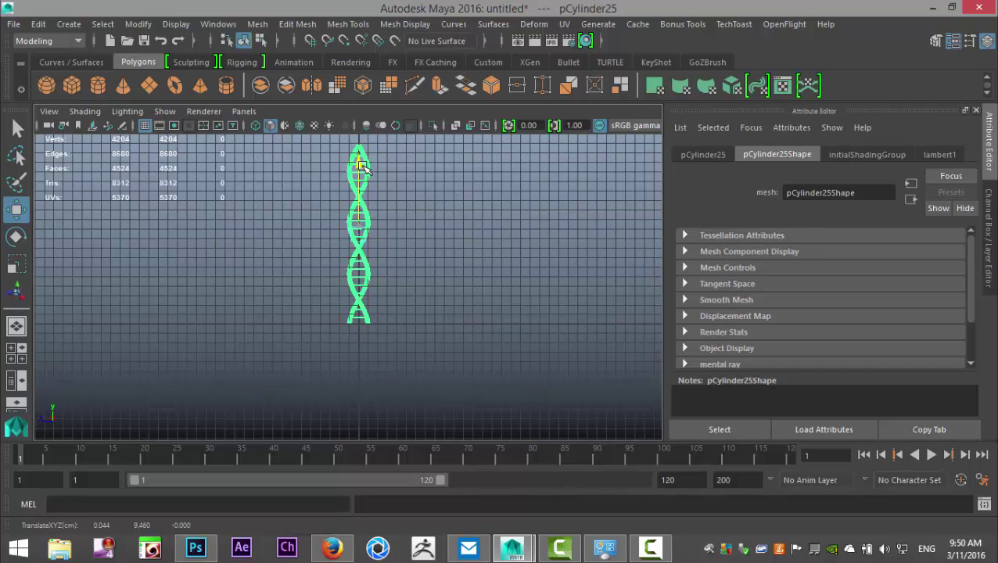
Step: Add a polygon plane and scale it up to a large floor, about 90.492
{"action": "left_click", "coordinate": [16, 348]}
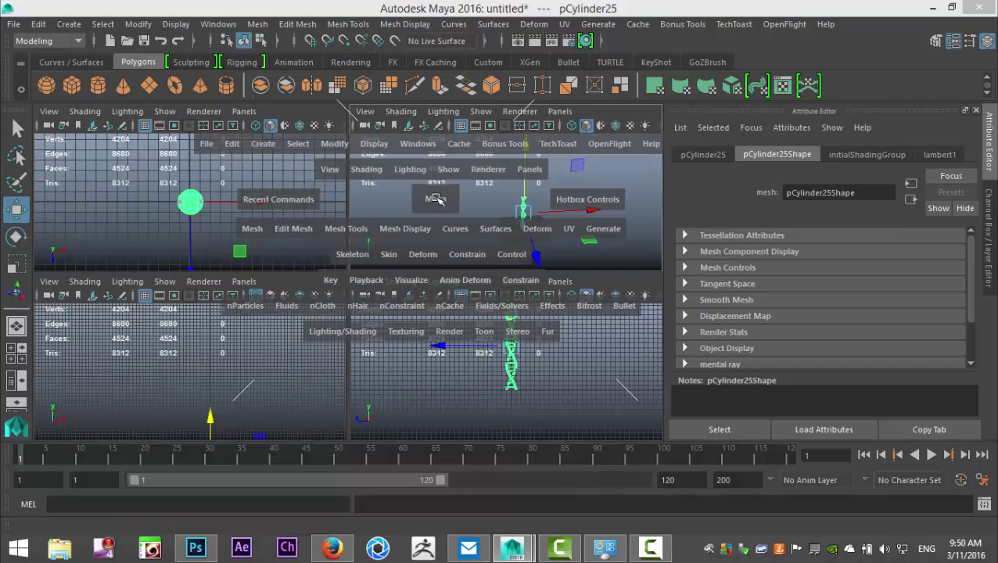
{"action": "key", "text": "space"}
{"action": "left_click", "coordinate": [150, 88]}
{"action": "key", "text": "r"}
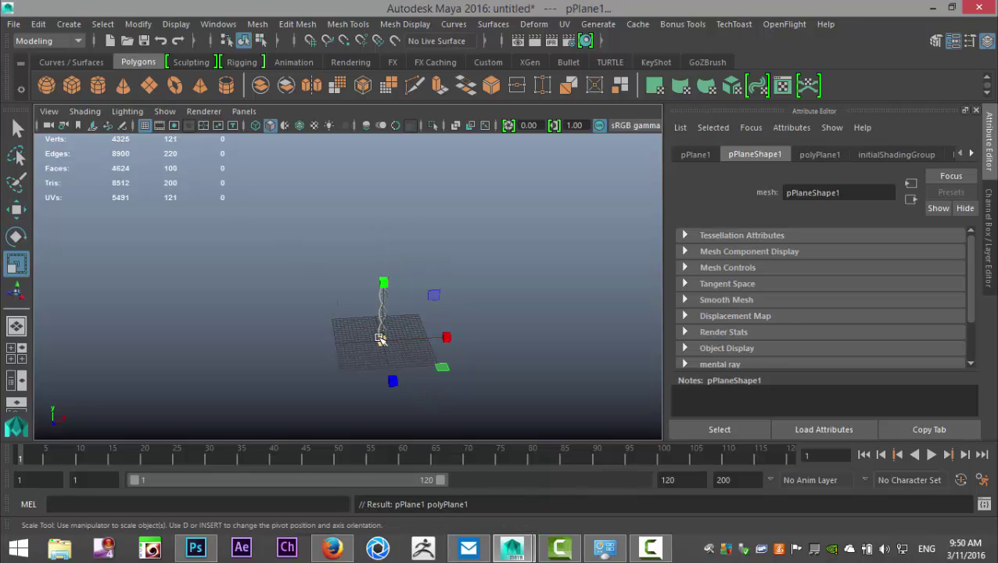
{"action": "left_click_drag", "start_coordinate": [381, 339], "coordinate": [632, 369]}
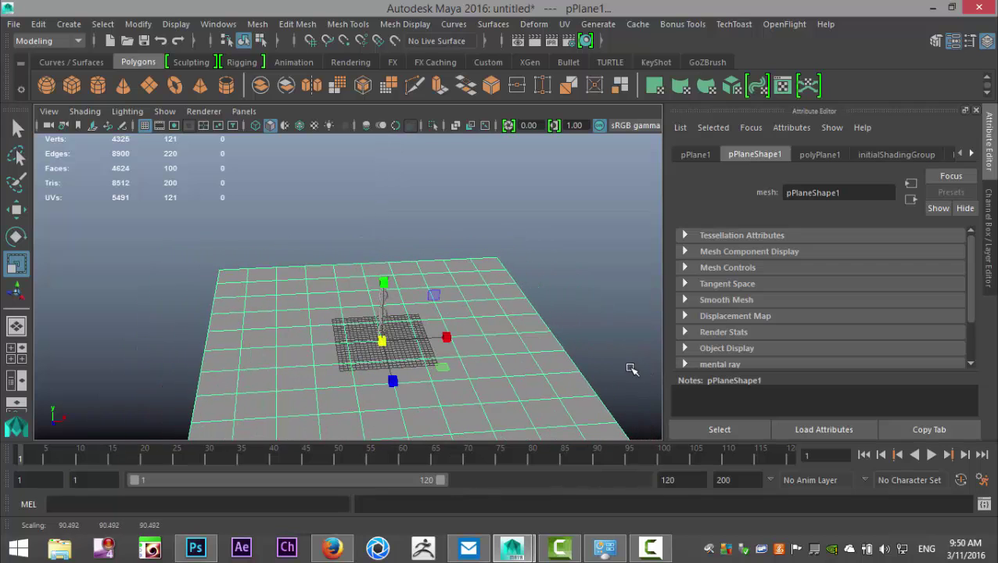
Step: Reduce the plane to a single face with 1×1 width and height subdivisions
{"action": "left_click", "coordinate": [694, 155]}
{"action": "left_click", "coordinate": [817, 155]}
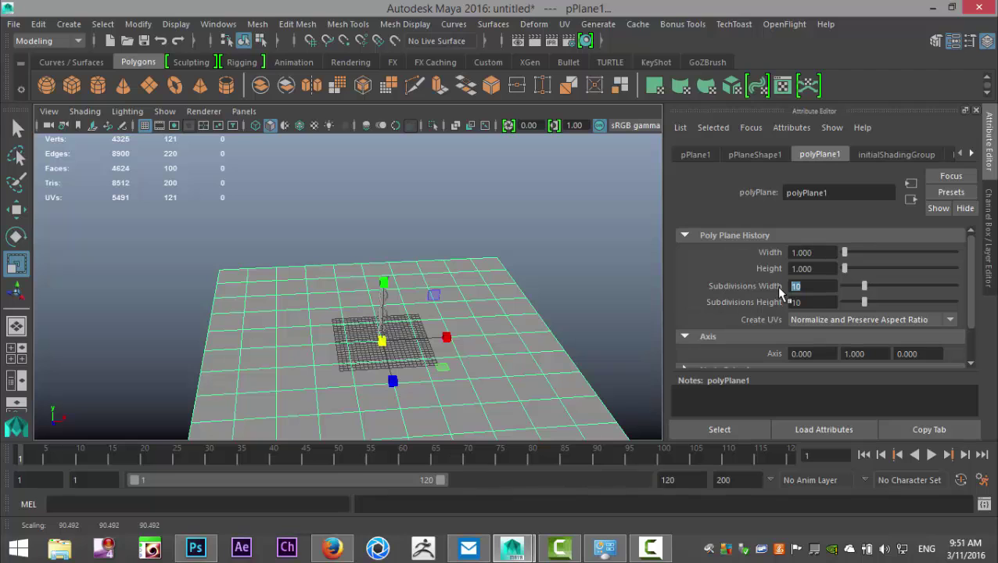
{"action": "type", "text": "1"}
{"action": "key", "text": "Tab"}
{"action": "type", "text": "1"}
{"action": "key", "text": "Return"}
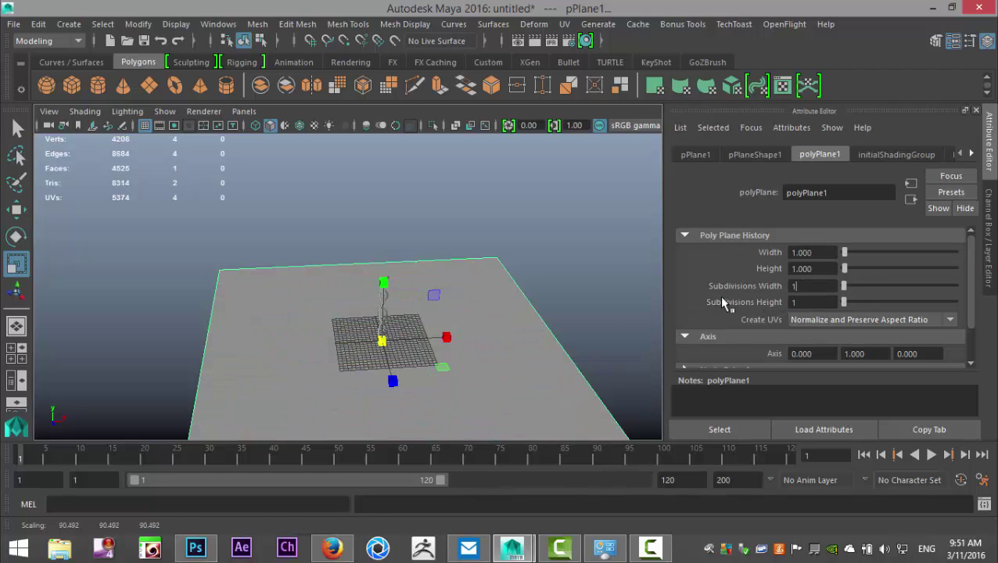
{"action": "mouse_move", "coordinate": [336, 266]}
{"action": "right_mouse_down"}
{"action": "mouse_move", "coordinate": [336, 86]}
{"action": "mouse_move", "coordinate": [319, 260]}
{"action": "right_mouse_up"}
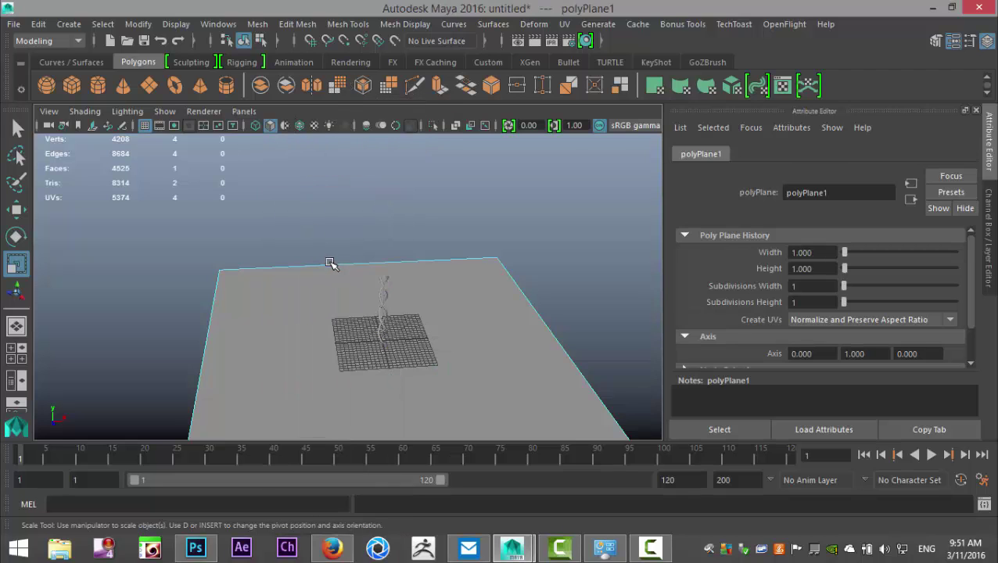
Step: Extrude the plane's back edge and raise it into a back wall
{"action": "left_click", "coordinate": [329, 268]}
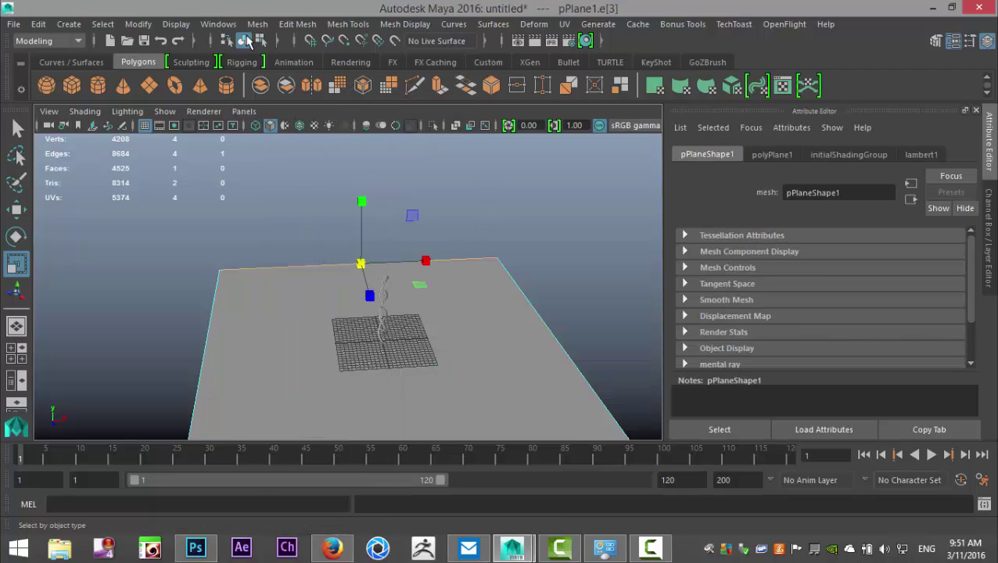
{"action": "left_click", "coordinate": [296, 24]}
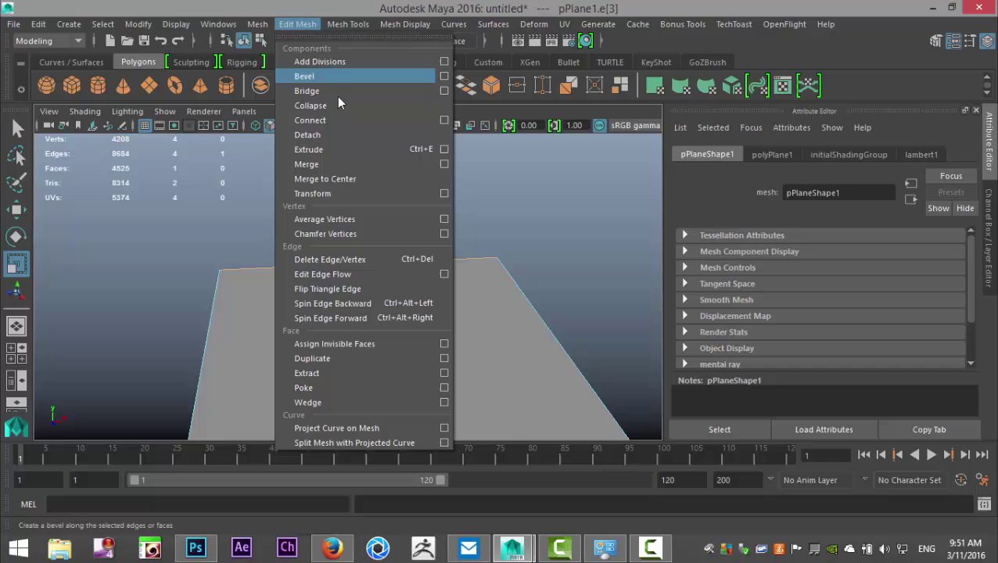
{"action": "left_click", "coordinate": [342, 154]}
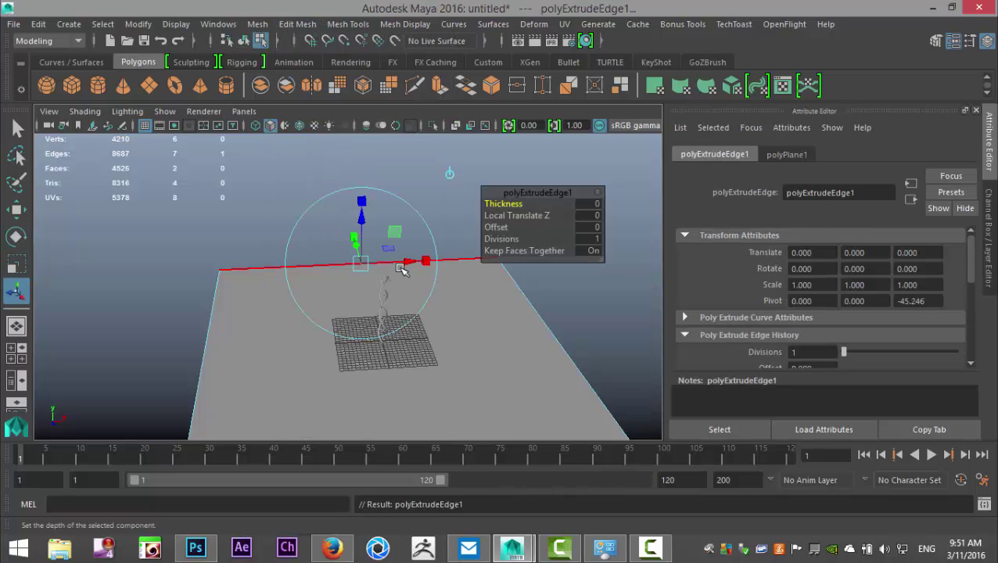
{"action": "key", "text": "w"}
{"action": "left_click_drag", "start_coordinate": [364, 196], "coordinate": [373, 22]}
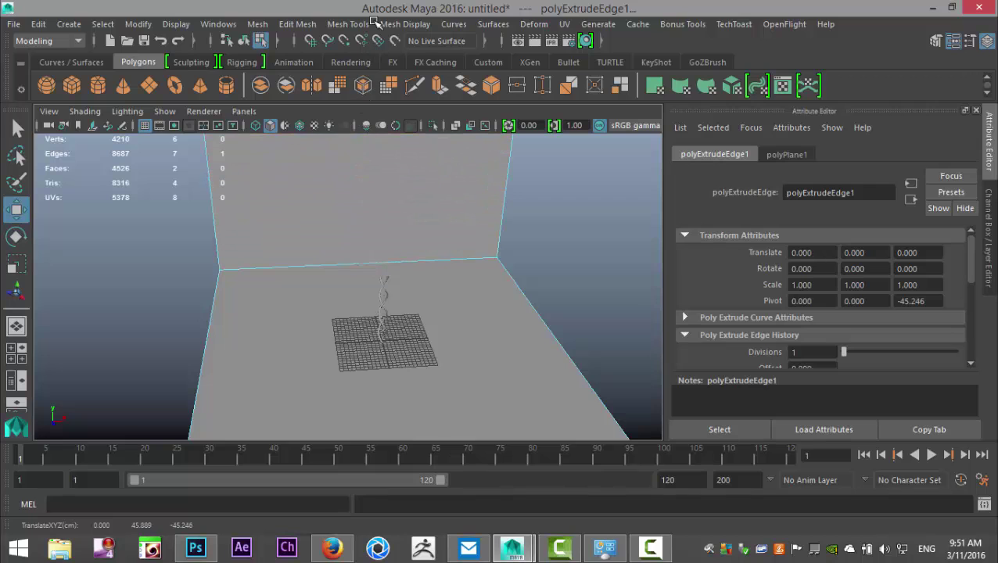
Step: Bevel the floor-wall corner edge into a smooth curve (fraction 0.3, 10 segments)
{"action": "left_click", "coordinate": [335, 264]}
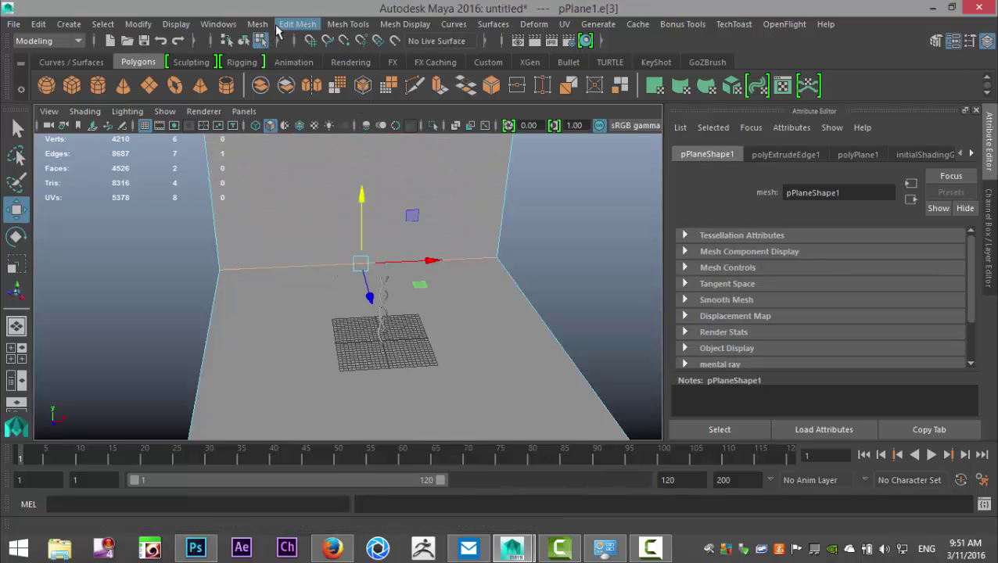
{"action": "left_click", "coordinate": [297, 24]}
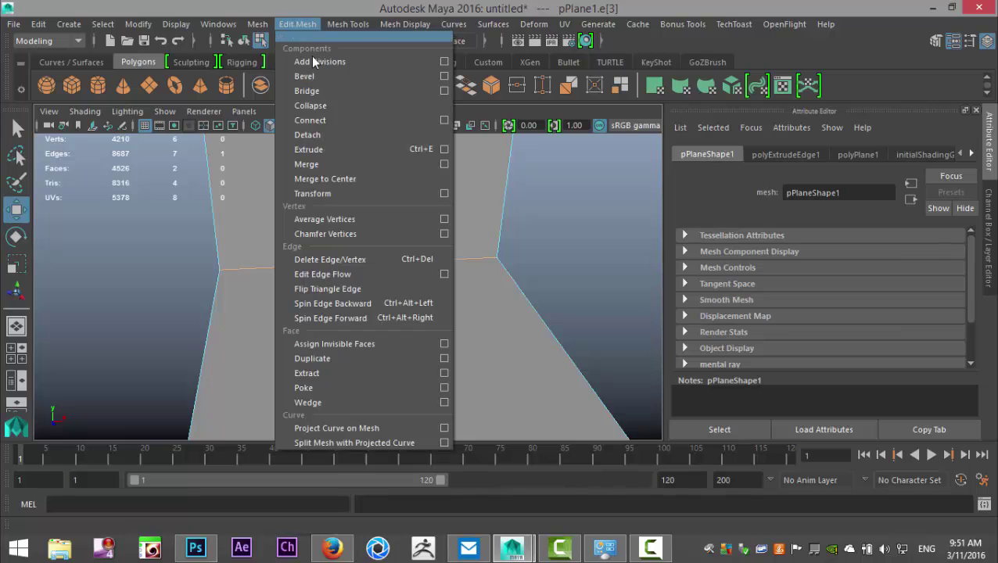
{"action": "left_click", "coordinate": [330, 76]}
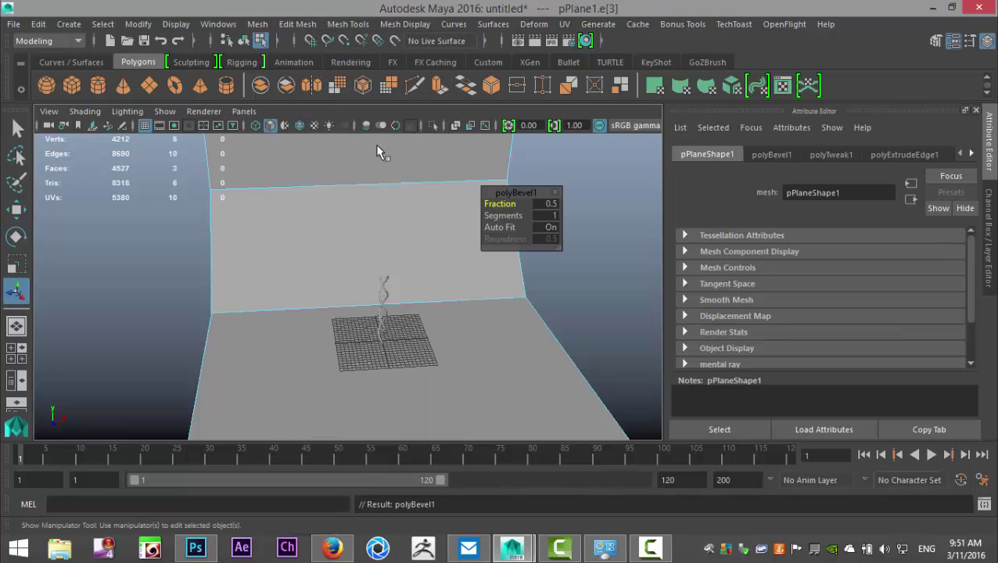
{"action": "left_click_drag", "start_coordinate": [501, 205], "coordinate": [560, 224]}
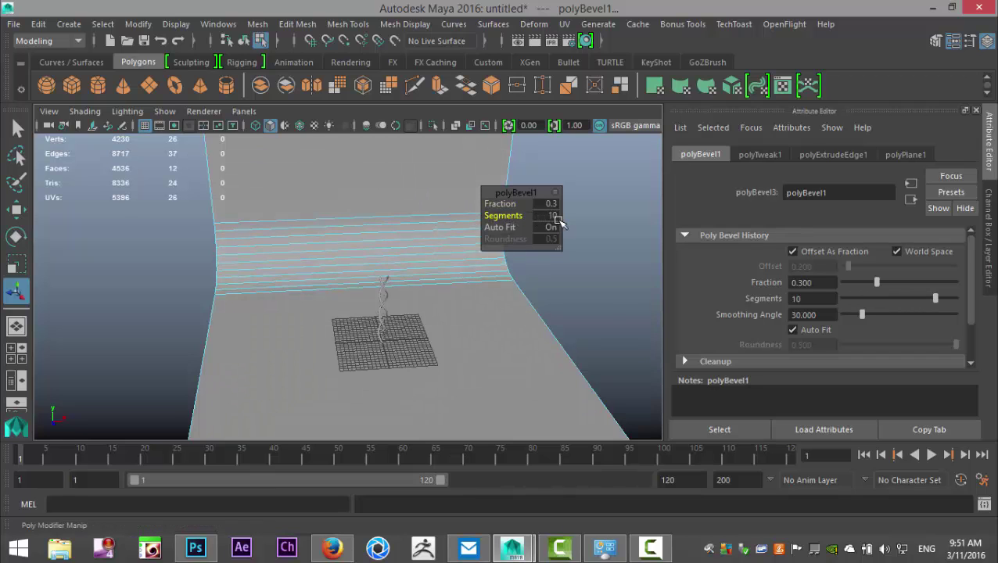
{"action": "left_click", "coordinate": [609, 321]}
{"action": "left_click_drag", "start_coordinate": [590, 316], "coordinate": [378, 260], "text": "alt"}
{"action": "left_click", "coordinate": [399, 275]}
{"action": "right_click_drag", "start_coordinate": [452, 150], "coordinate": [450, 109]}
Step: Shrink the DNA helix and lower it so it stands on the floor
{"action": "left_click", "coordinate": [403, 286]}
{"action": "key", "text": "r"}
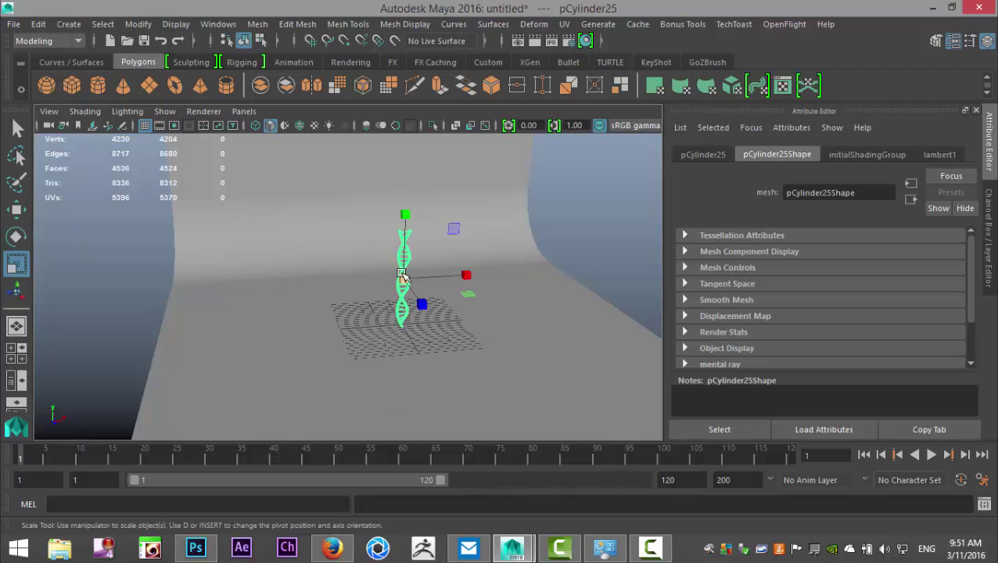
{"action": "left_click_drag", "start_coordinate": [402, 278], "coordinate": [375, 281]}
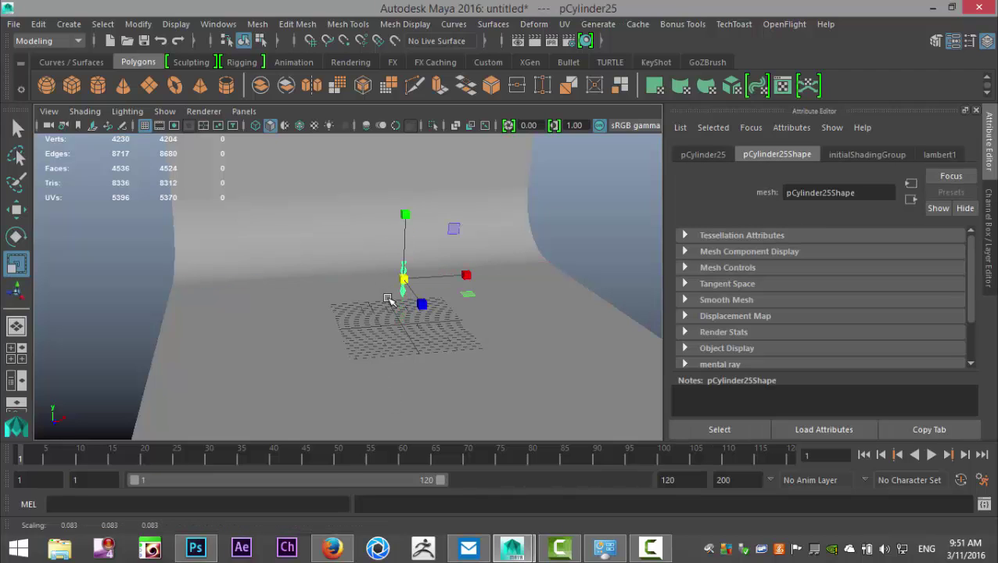
{"action": "key", "text": "w"}
{"action": "left_click_drag", "start_coordinate": [408, 205], "coordinate": [413, 232]}
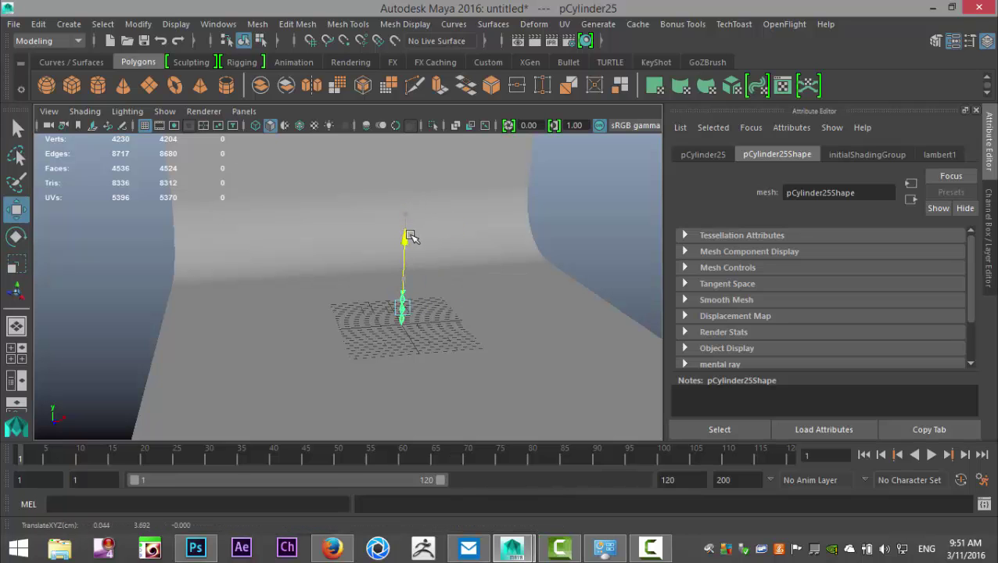
{"action": "key", "text": "f"}
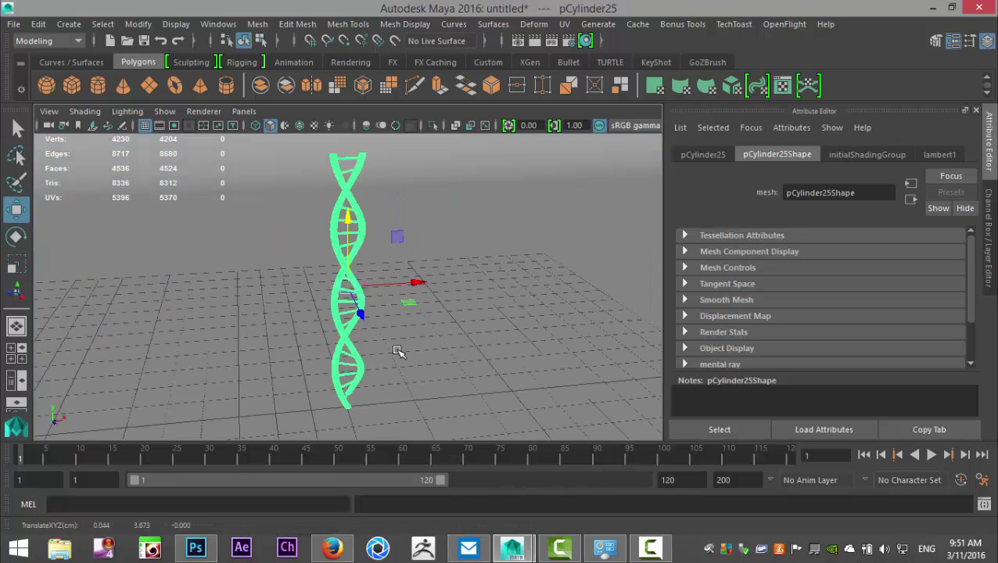
{"action": "scroll", "coordinate": [404, 363], "scroll_direction": "down", "scroll_amount": 5}
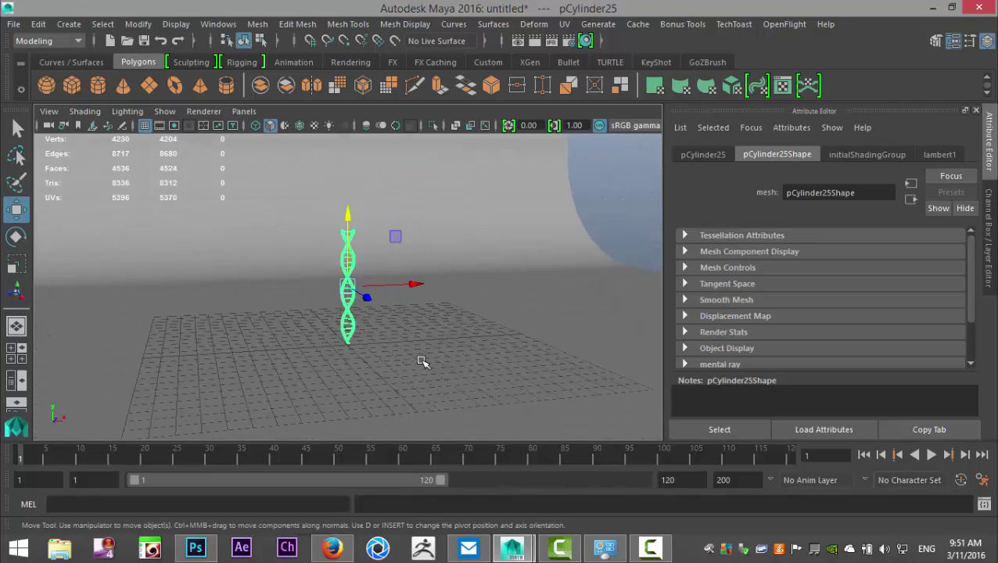
{"action": "left_click_drag", "start_coordinate": [403, 358], "coordinate": [374, 374], "text": "alt"}
{"action": "left_click", "coordinate": [423, 396]}
{"action": "scroll", "coordinate": [405, 382], "scroll_direction": "up", "scroll_amount": 5}
Step: Save a perspective camera bookmark named 'New' framing the helix, then close the Bookmark Editor
{"action": "left_click", "coordinate": [47, 111]}
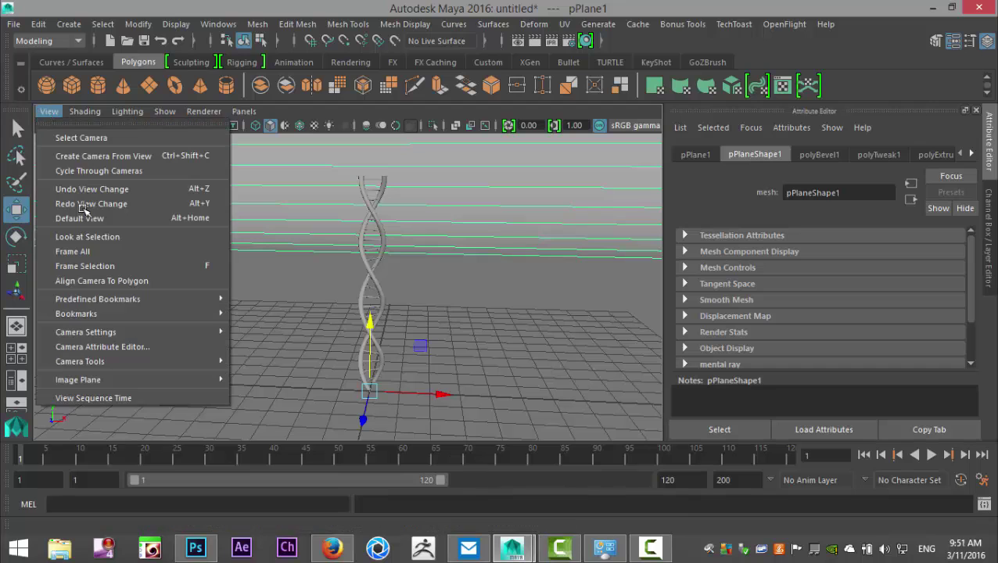
{"action": "mouse_move", "coordinate": [156, 313]}
{"action": "left_click", "coordinate": [303, 319]}
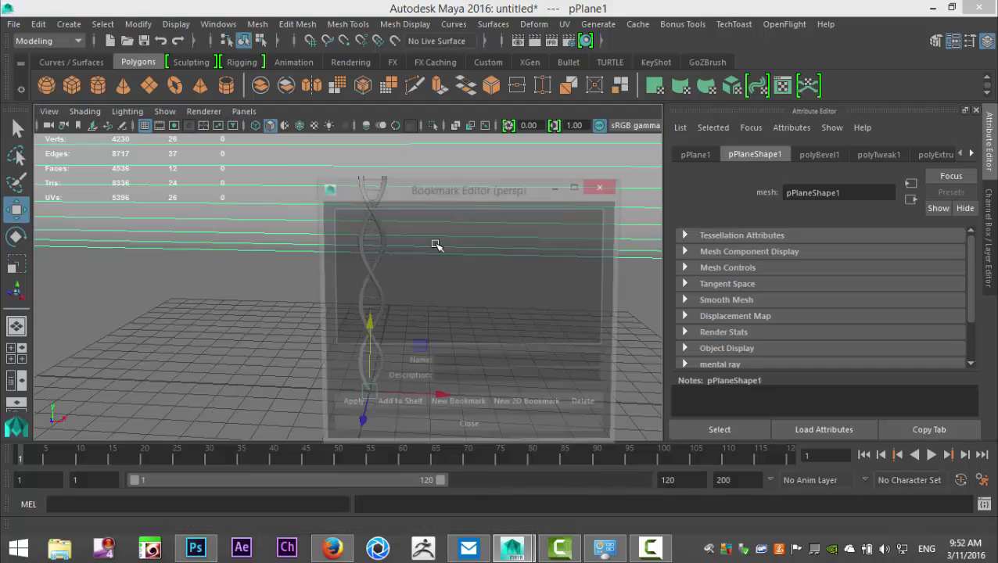
{"action": "left_click", "coordinate": [469, 365]}
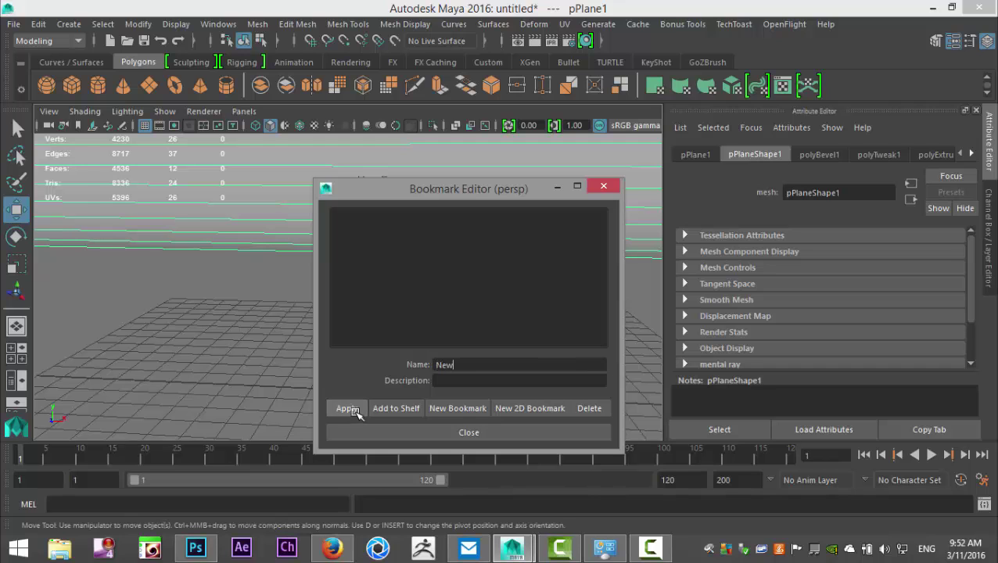
{"action": "left_click", "coordinate": [423, 432]}
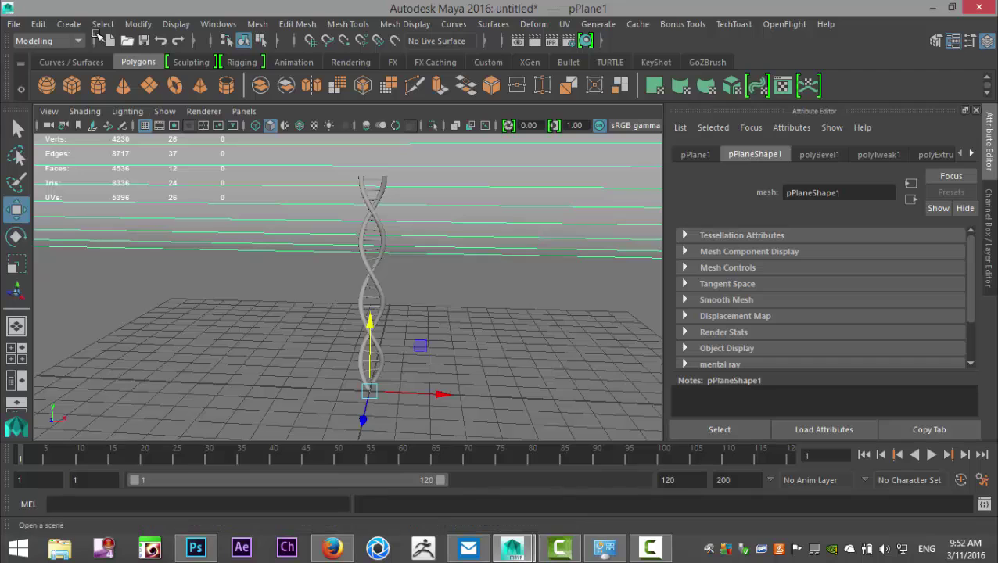
{"action": "left_click", "coordinate": [70, 25]}
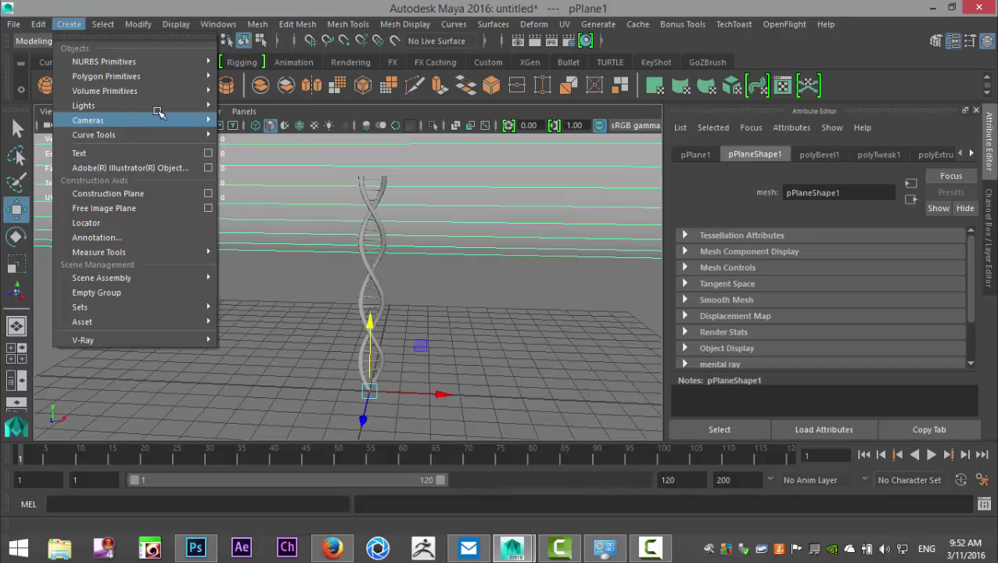
Step: Add an area light and move it up and forward of the helix
{"action": "mouse_move", "coordinate": [109, 104]}
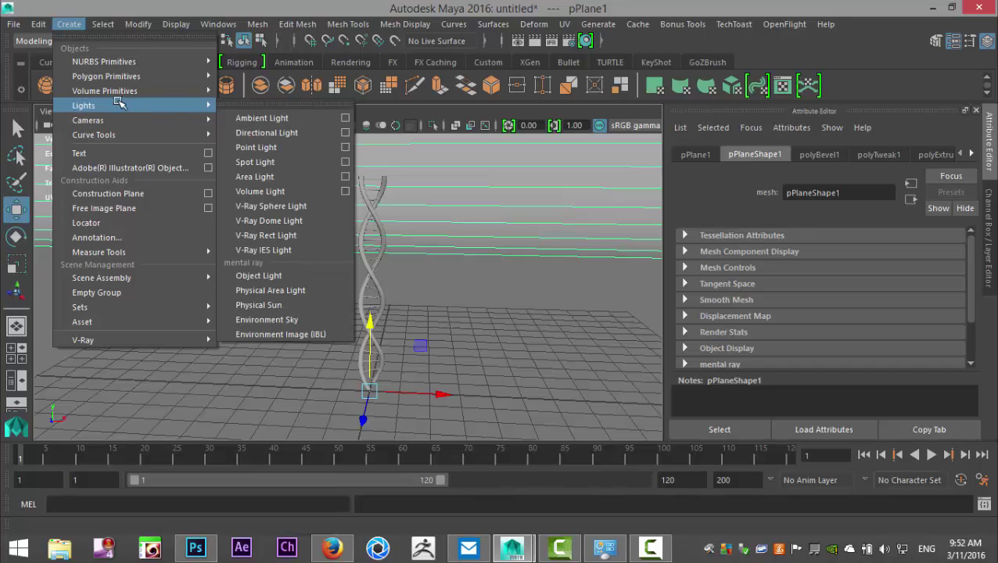
{"action": "left_click", "coordinate": [275, 177]}
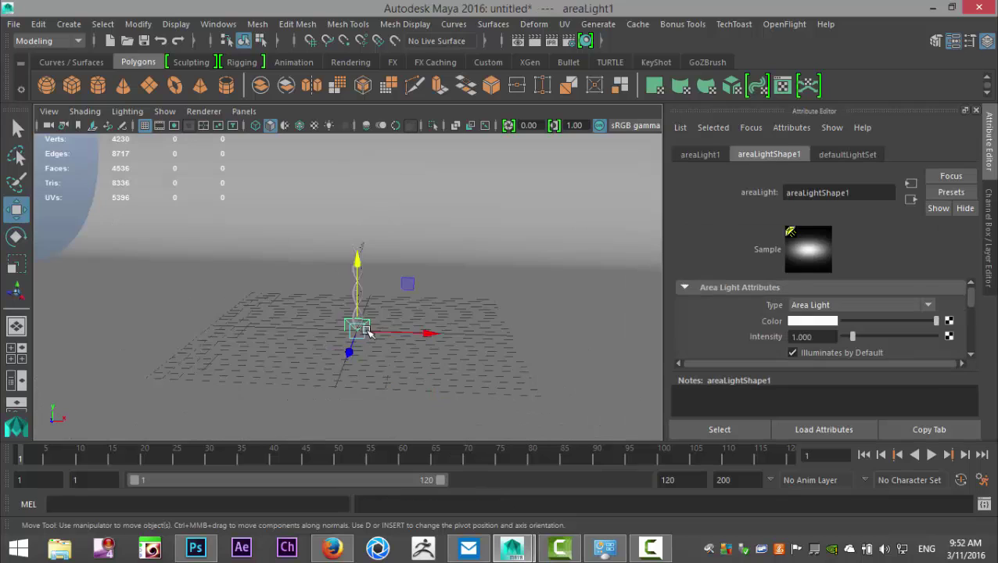
{"action": "left_click_drag", "start_coordinate": [359, 264], "coordinate": [359, 183]}
{"action": "left_click_drag", "start_coordinate": [452, 339], "coordinate": [314, 310], "text": "alt"}
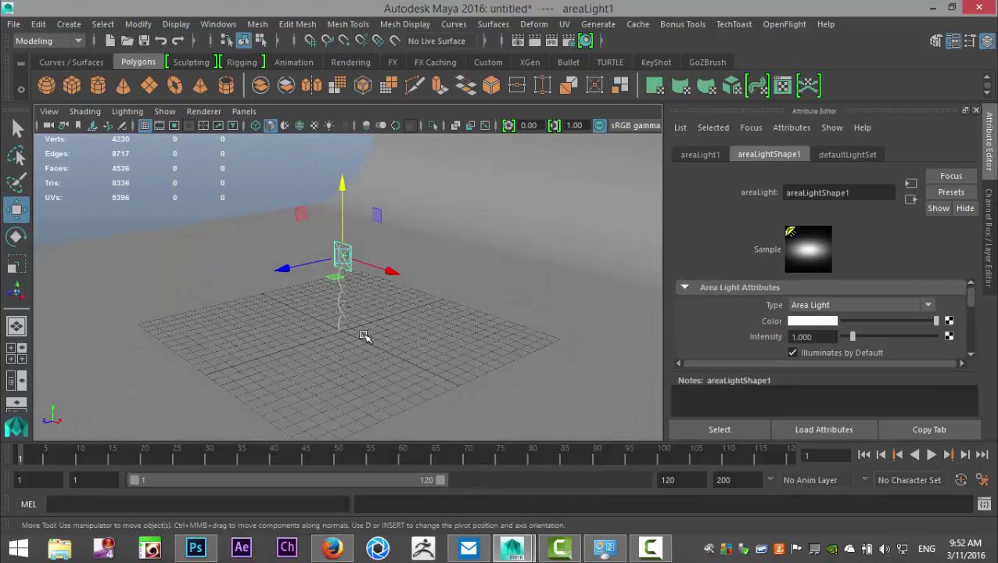
{"action": "left_click_drag", "start_coordinate": [277, 268], "coordinate": [177, 303]}
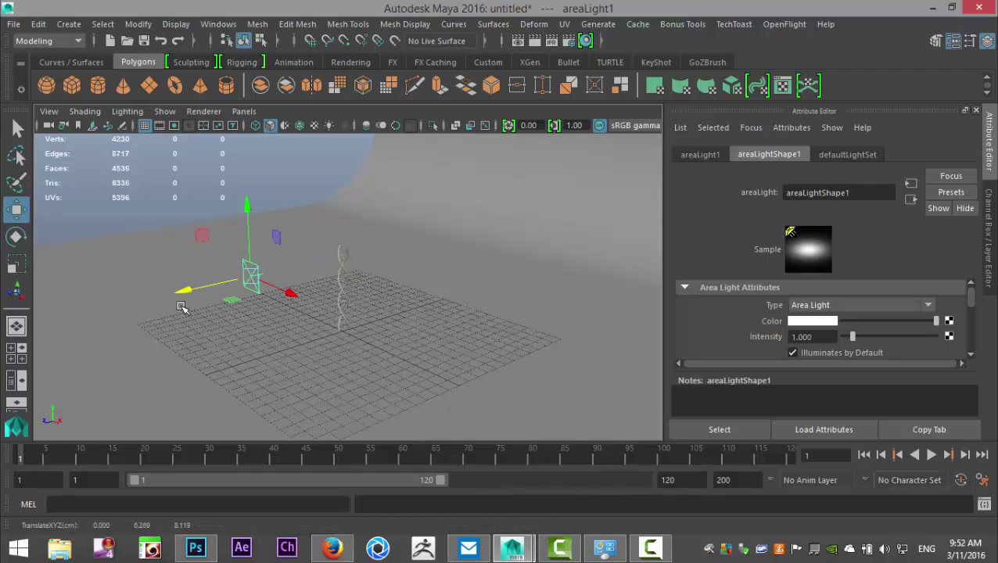
Step: Aim the area light at the helix and preview with all-scene-lights shading
{"action": "key", "text": "t"}
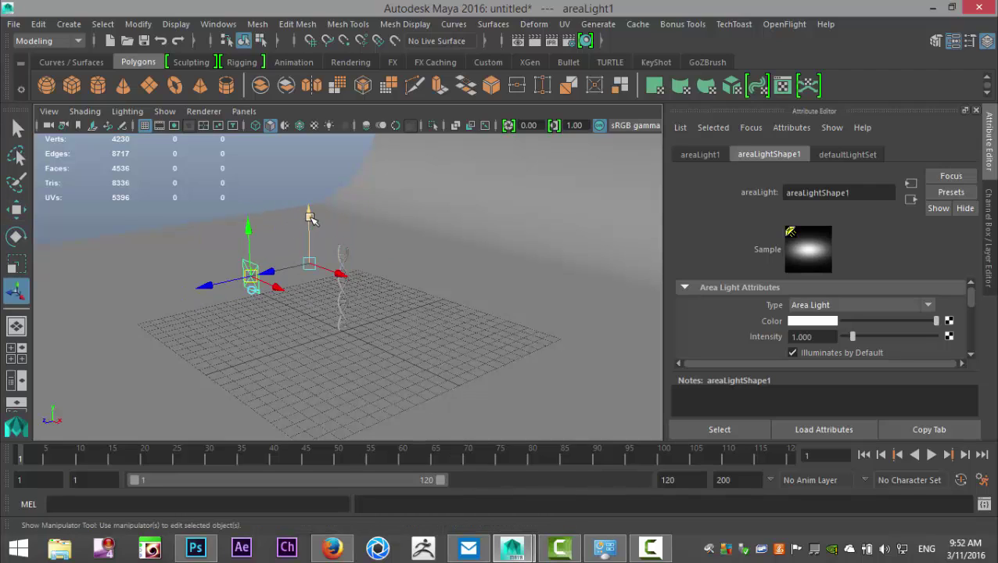
{"action": "left_click_drag", "start_coordinate": [310, 217], "coordinate": [310, 233]}
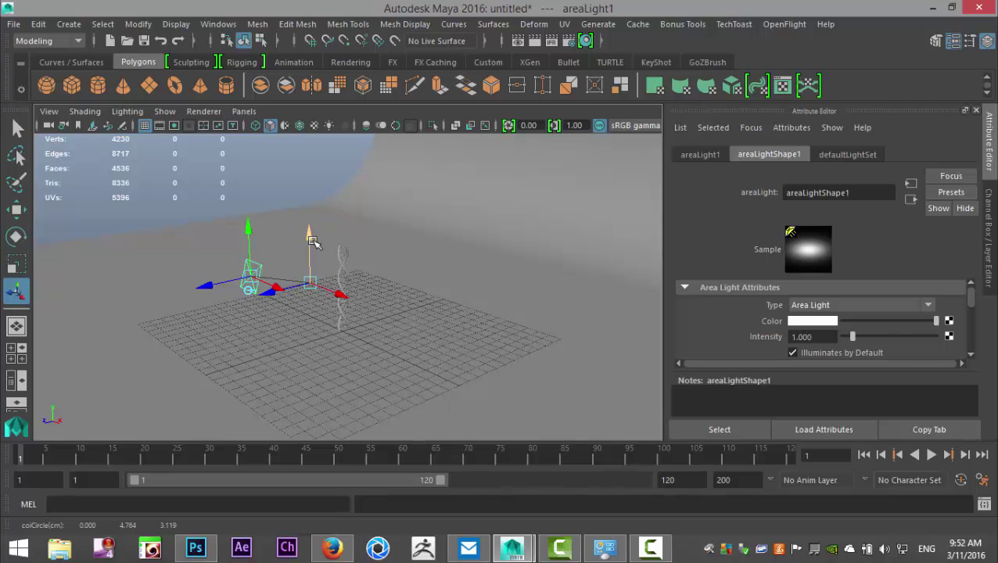
{"action": "key", "text": "7"}
{"action": "scroll", "coordinate": [276, 325], "scroll_direction": "up", "scroll_amount": 3}
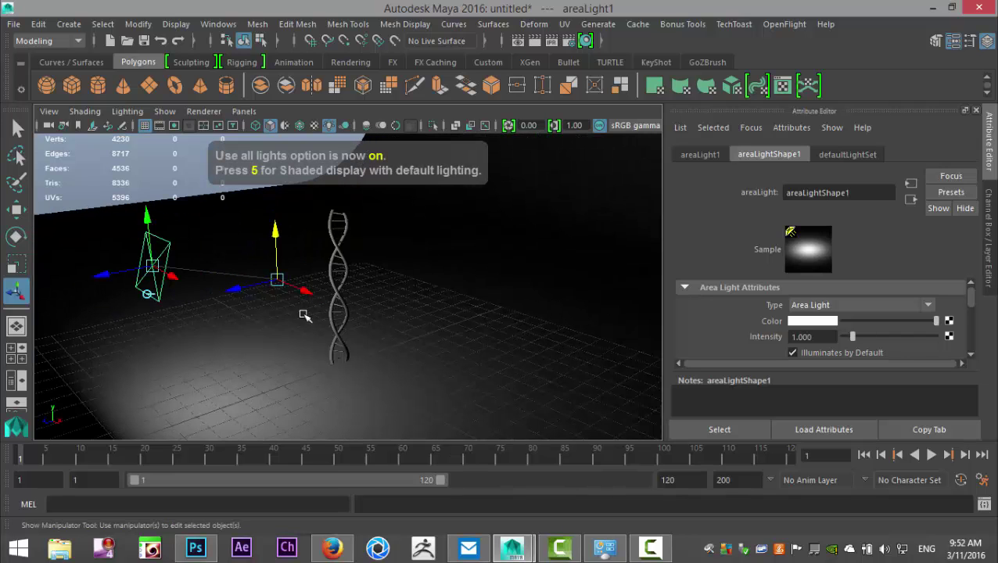
{"action": "left_click_drag", "start_coordinate": [233, 292], "coordinate": [286, 285]}
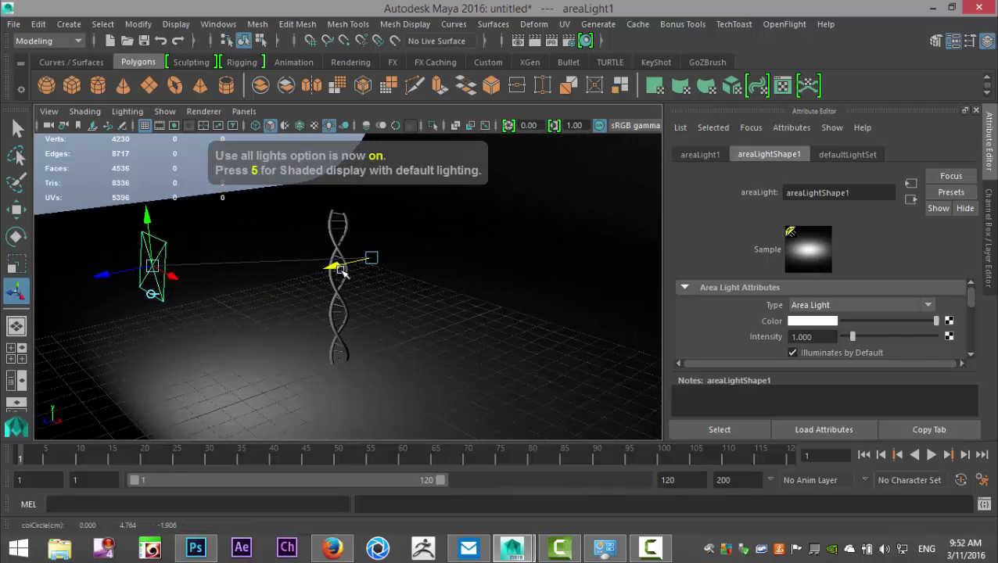
{"action": "left_click_drag", "start_coordinate": [347, 272], "coordinate": [332, 270]}
{"action": "left_click", "coordinate": [332, 213]}
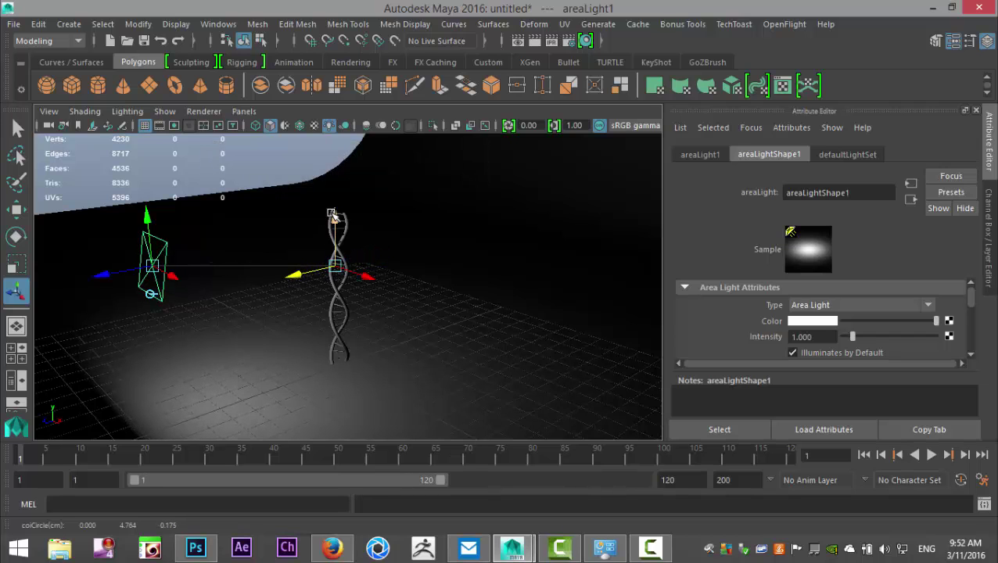
{"action": "left_click_drag", "start_coordinate": [332, 212], "coordinate": [344, 239]}
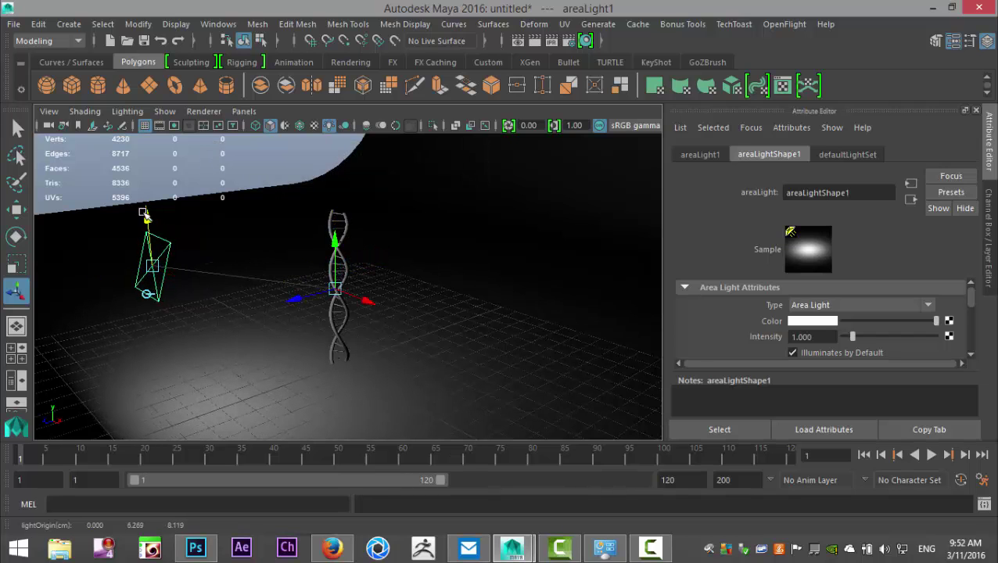
{"action": "left_click_drag", "start_coordinate": [144, 212], "coordinate": [40, 194]}
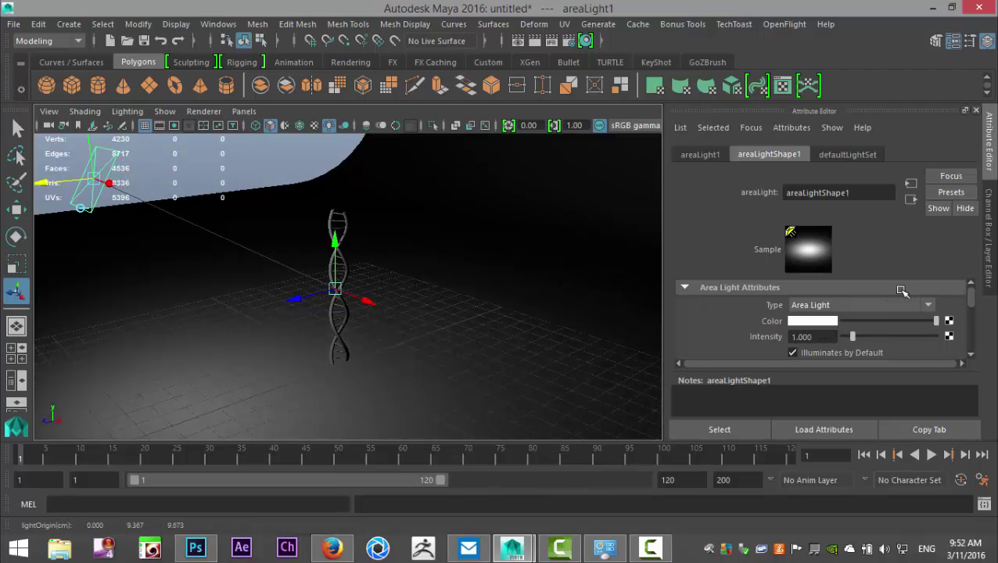
Step: Set areaLight1's decay rate to Linear and its intensity to 7
{"action": "scroll", "coordinate": [894, 336], "scroll_direction": "down", "scroll_amount": 2}
{"action": "scroll", "coordinate": [897, 335], "scroll_direction": "down", "scroll_amount": 1}
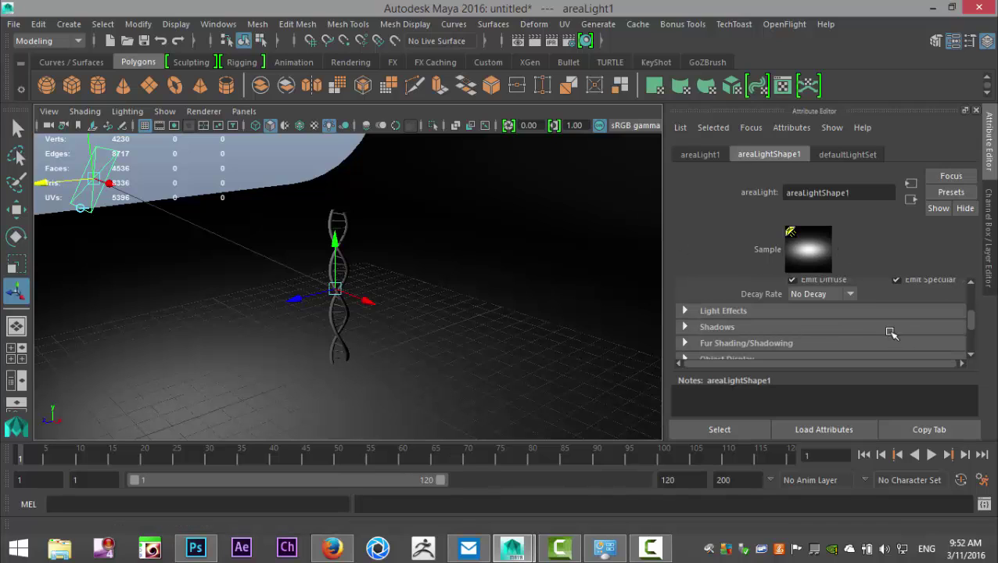
{"action": "left_click", "coordinate": [851, 294]}
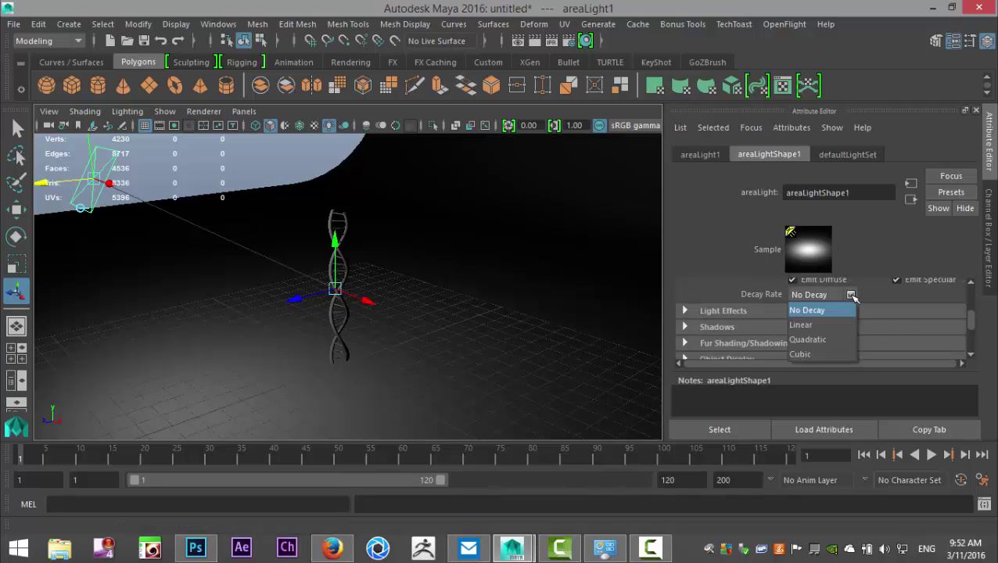
{"action": "left_click", "coordinate": [840, 323]}
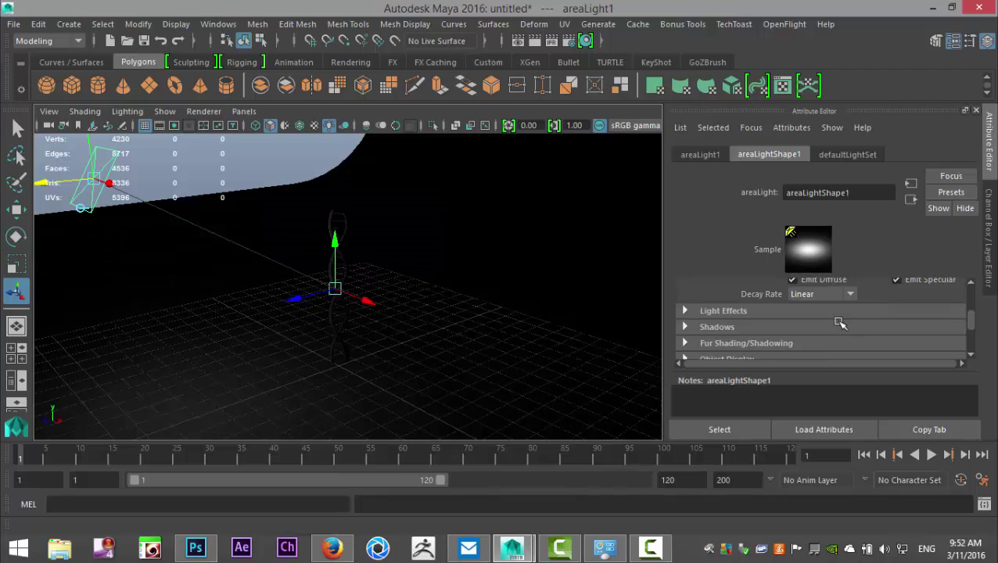
{"action": "scroll", "coordinate": [890, 311], "scroll_direction": "up", "scroll_amount": 2}
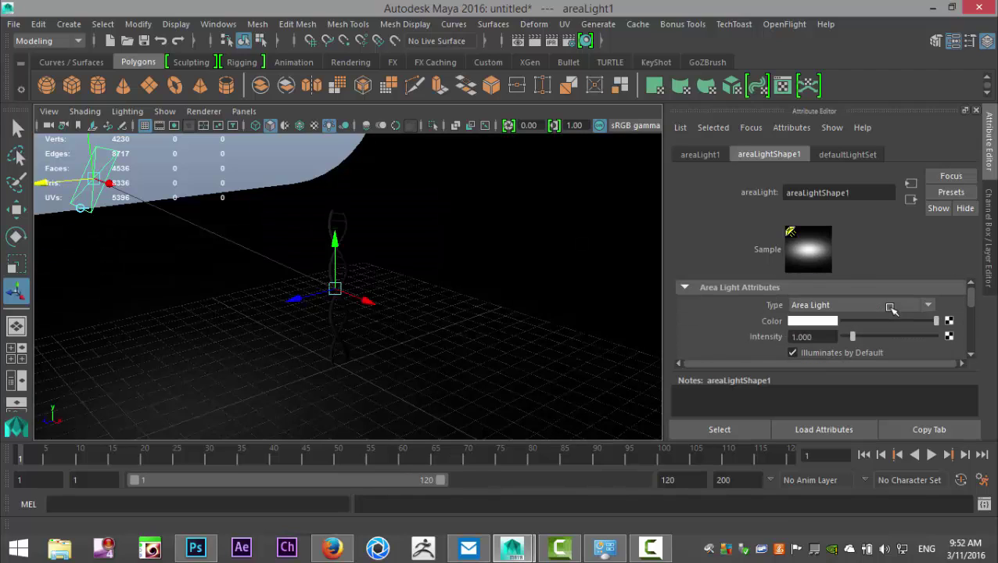
{"action": "left_click_drag", "start_coordinate": [827, 337], "coordinate": [696, 325]}
{"action": "type", "text": "5"}
{"action": "key", "text": "Return"}
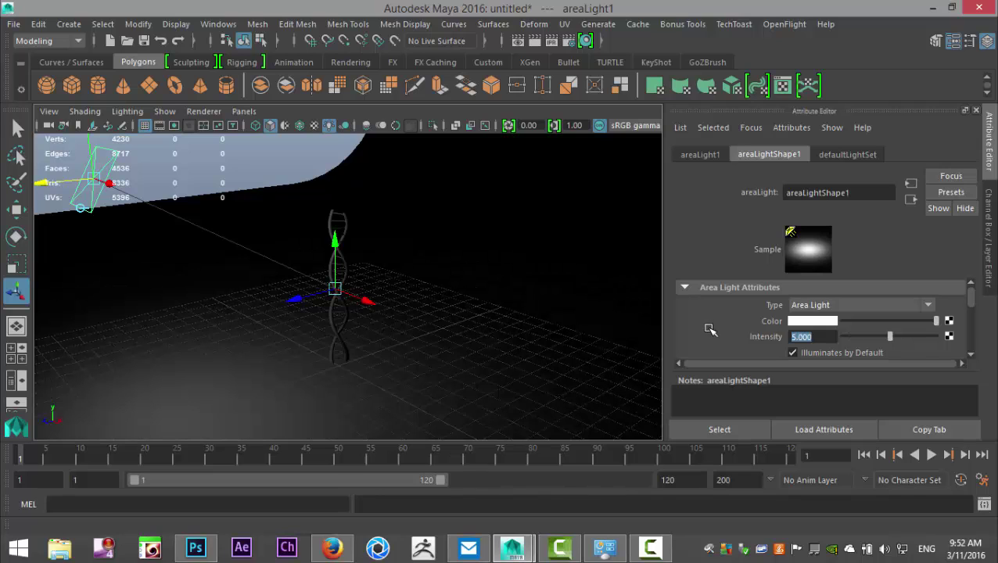
{"action": "type", "text": "7"}
{"action": "key", "text": "Return"}
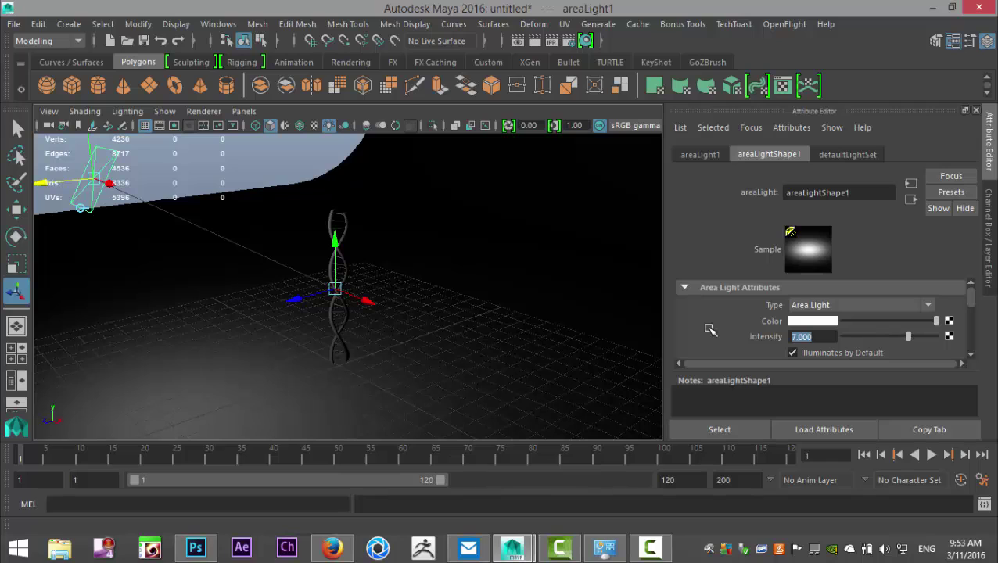
Step: Tint the light a pale warm white (hue 60, saturation 0.115)
{"action": "left_click", "coordinate": [812, 321]}
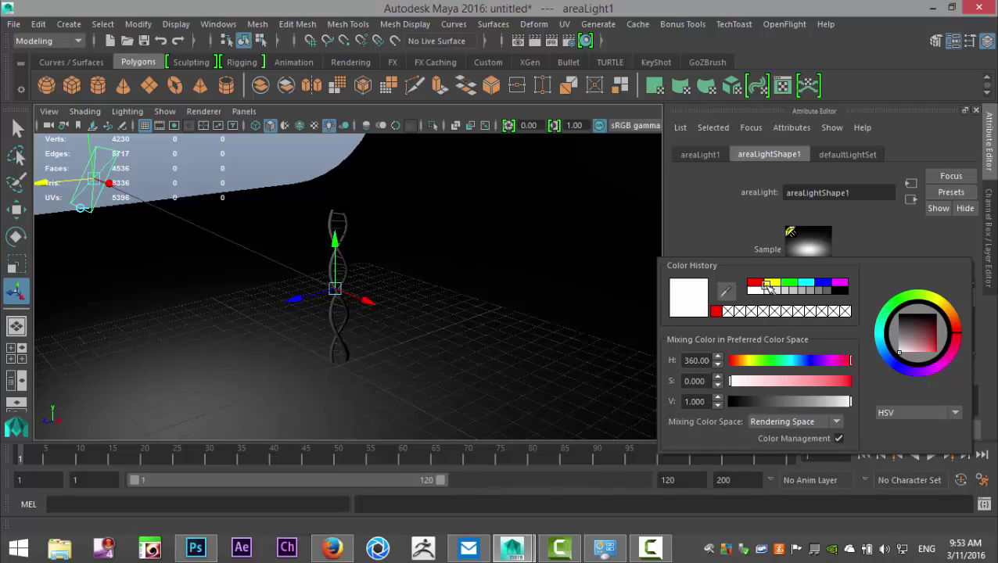
{"action": "left_click", "coordinate": [772, 283]}
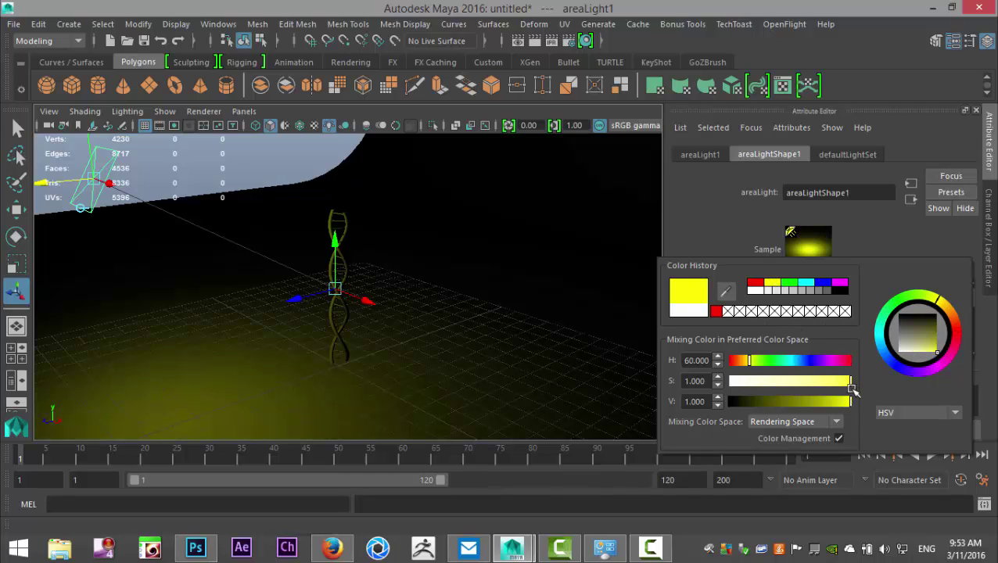
{"action": "left_click_drag", "start_coordinate": [849, 381], "coordinate": [751, 384]}
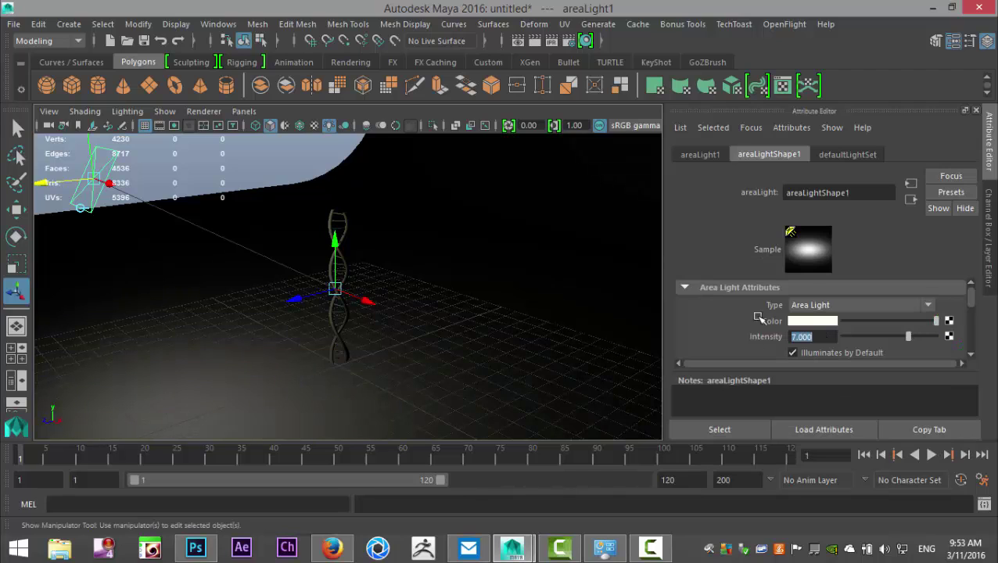
Step: Expand areaLight1's raytrace shadow attributes and set Shadow Rays to 8
{"action": "scroll", "coordinate": [768, 296], "scroll_direction": "down", "scroll_amount": 5}
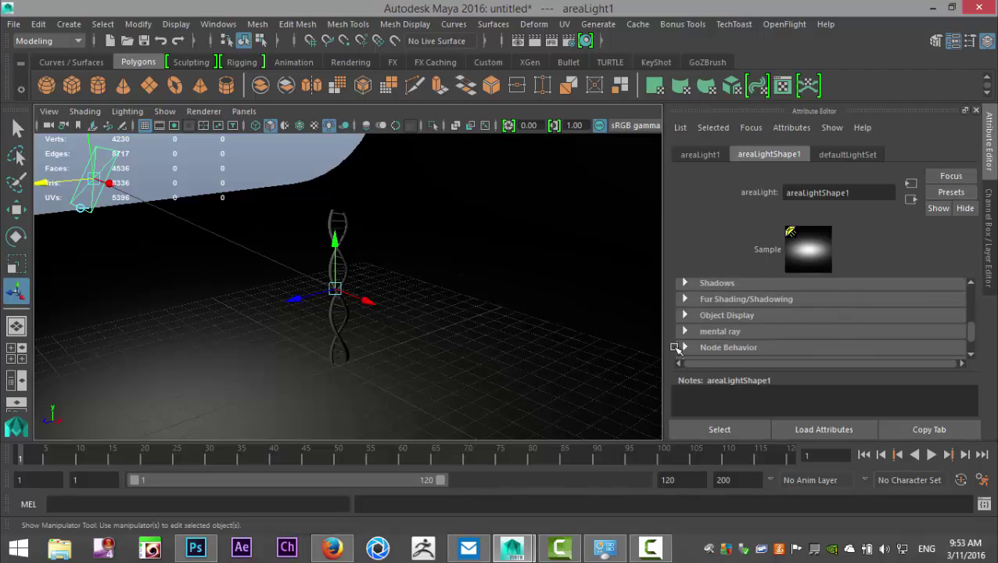
{"action": "left_click", "coordinate": [686, 283]}
{"action": "scroll", "coordinate": [872, 327], "scroll_direction": "down", "scroll_amount": 6}
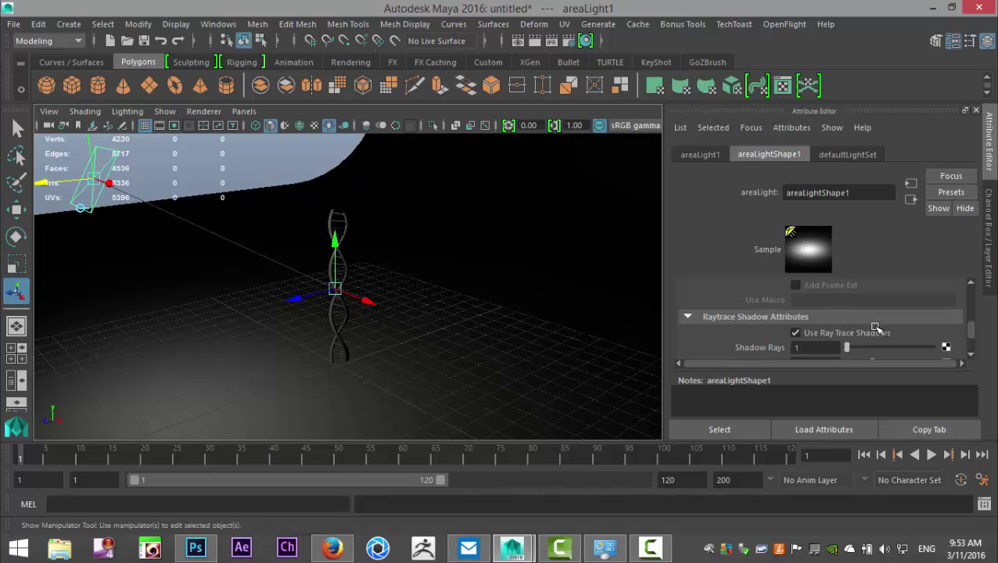
{"action": "scroll", "coordinate": [895, 328], "scroll_direction": "down", "scroll_amount": 2}
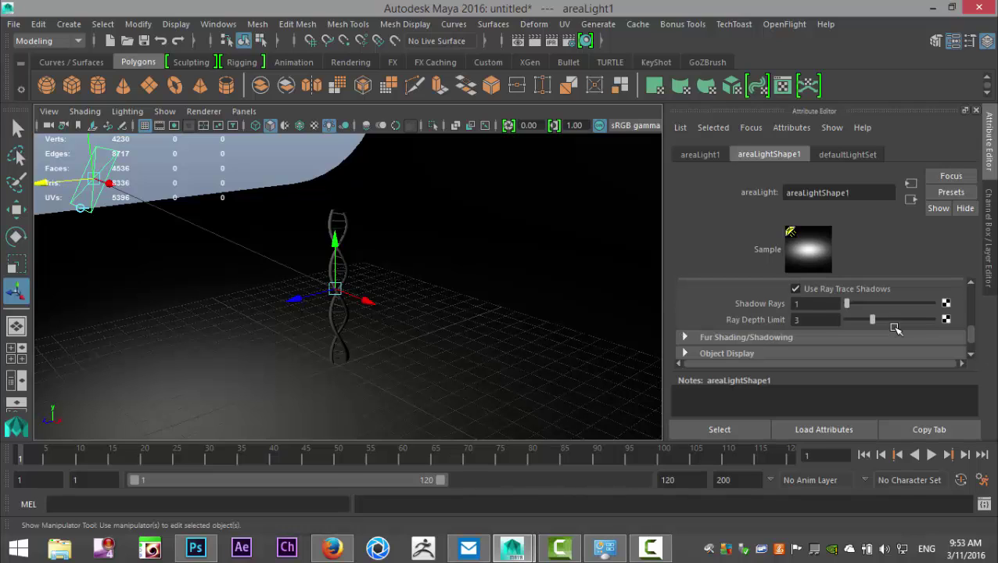
{"action": "left_click", "coordinate": [820, 304]}
{"action": "type", "text": "8"}
{"action": "key", "text": "Tab"}
{"action": "scroll", "coordinate": [717, 290], "scroll_direction": "down", "scroll_amount": 2}
{"action": "scroll", "coordinate": [756, 321], "scroll_direction": "up", "scroll_amount": 5}
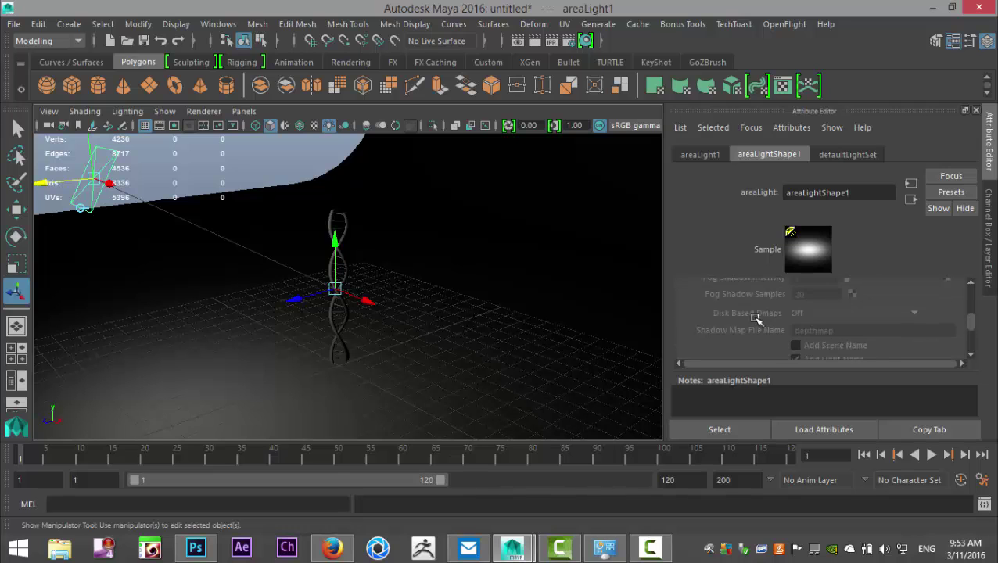
{"action": "scroll", "coordinate": [755, 321], "scroll_direction": "up", "scroll_amount": 3}
{"action": "left_click_drag", "start_coordinate": [490, 329], "coordinate": [507, 341], "text": "alt"}
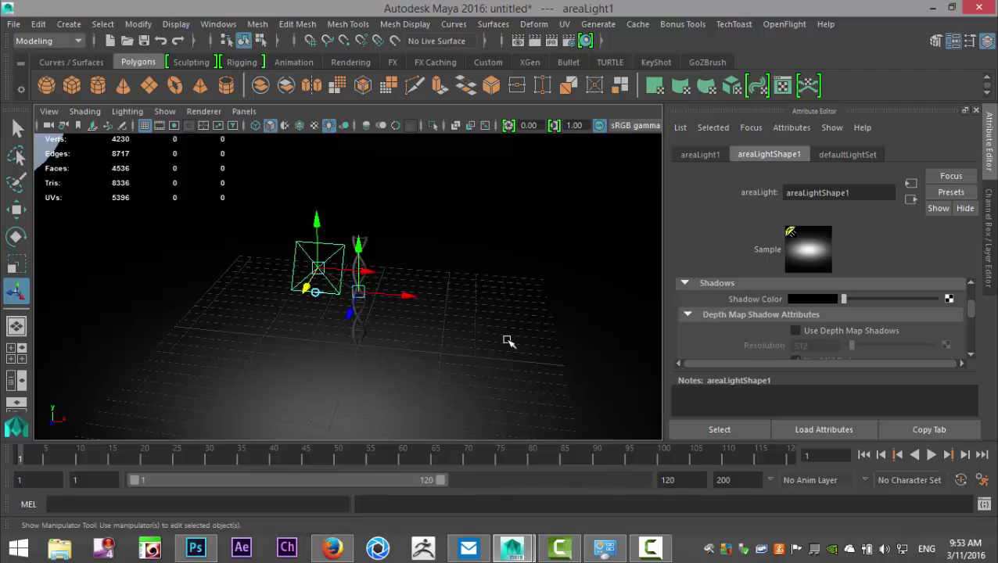
Step: Duplicate the area light and move the copy to the right and lower
{"action": "key", "text": "ctrl+d"}
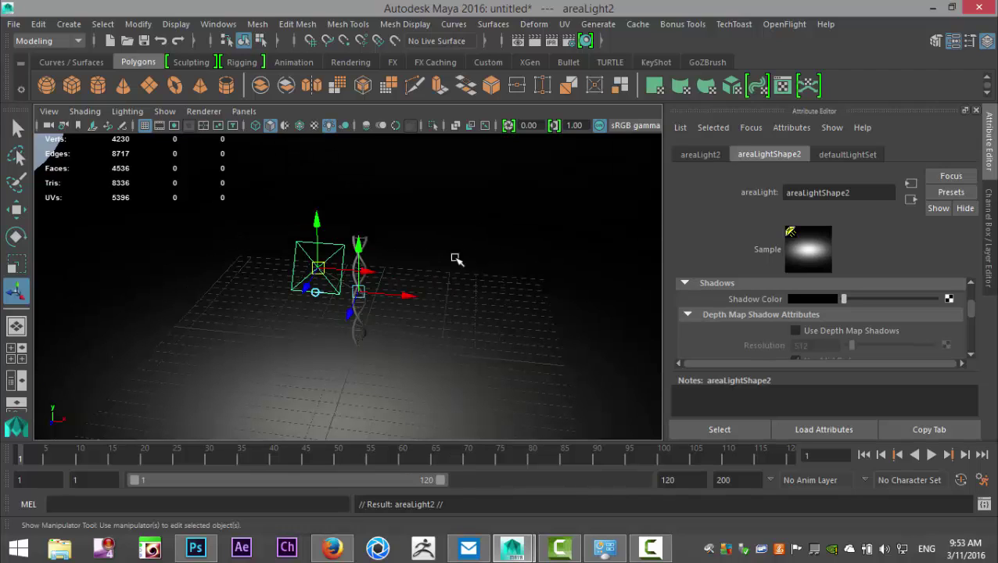
{"action": "left_click_drag", "start_coordinate": [365, 274], "coordinate": [596, 290]}
{"action": "left_click_drag", "start_coordinate": [535, 351], "coordinate": [530, 339], "text": "alt"}
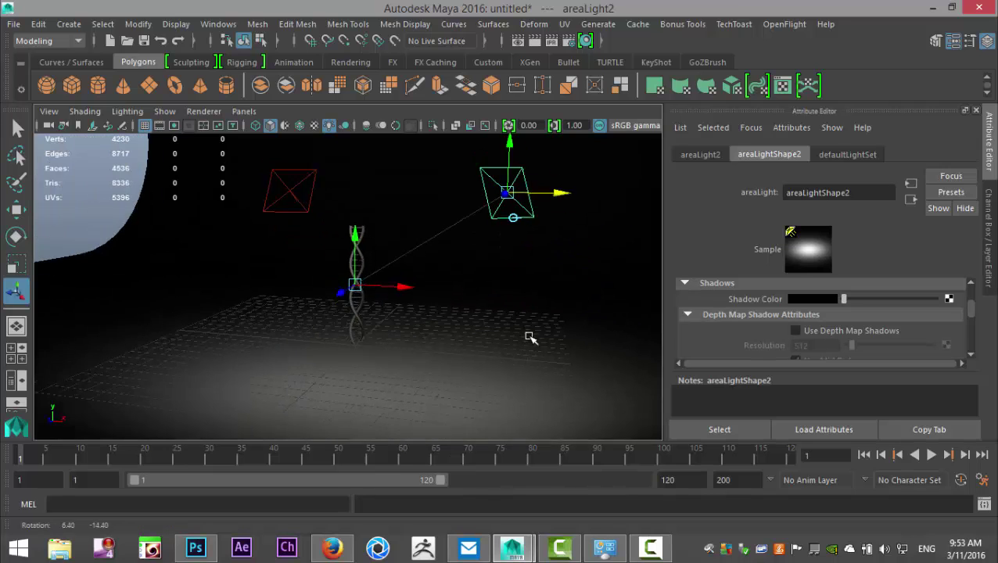
{"action": "left_click", "coordinate": [529, 169]}
{"action": "left_click_drag", "start_coordinate": [532, 170], "coordinate": [536, 263]}
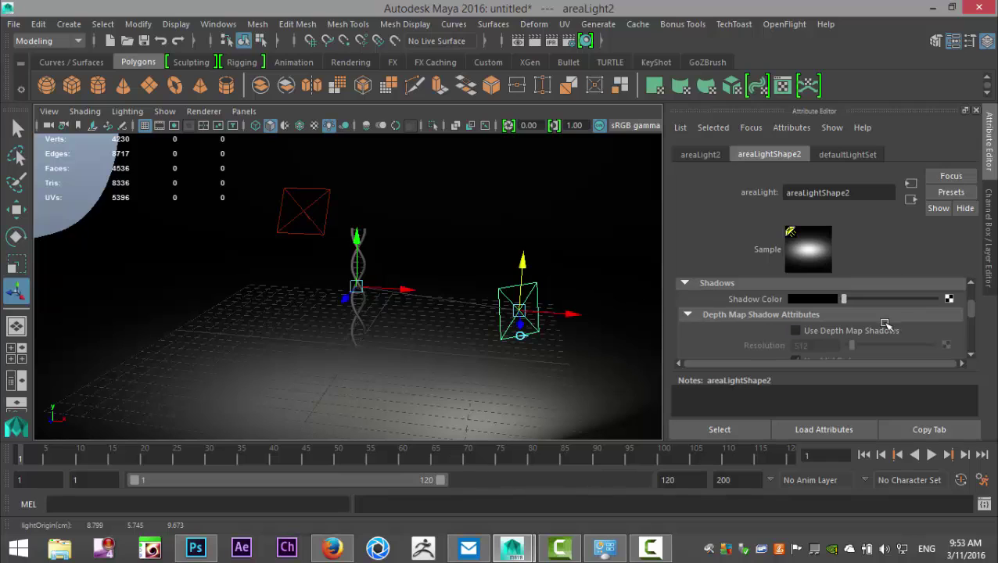
Step: Set the copied light, areaLight2, to an intensity of 2.5
{"action": "scroll", "coordinate": [885, 327], "scroll_direction": "up", "scroll_amount": 5}
{"action": "left_click_drag", "start_coordinate": [787, 337], "coordinate": [678, 339]}
{"action": "type", "text": "2.5"}
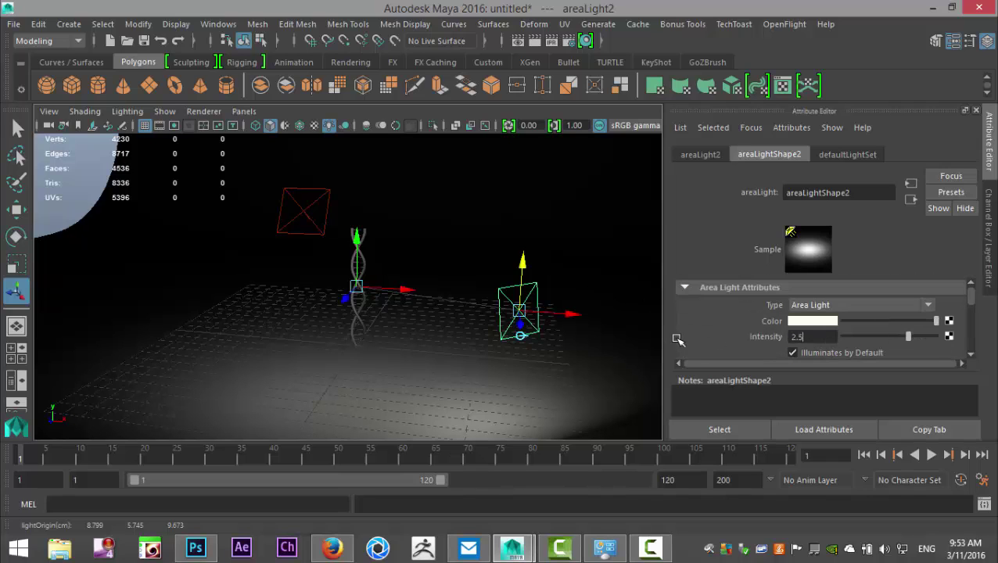
{"action": "key", "text": "Return"}
{"action": "scroll", "coordinate": [874, 341], "scroll_direction": "down", "scroll_amount": 5}
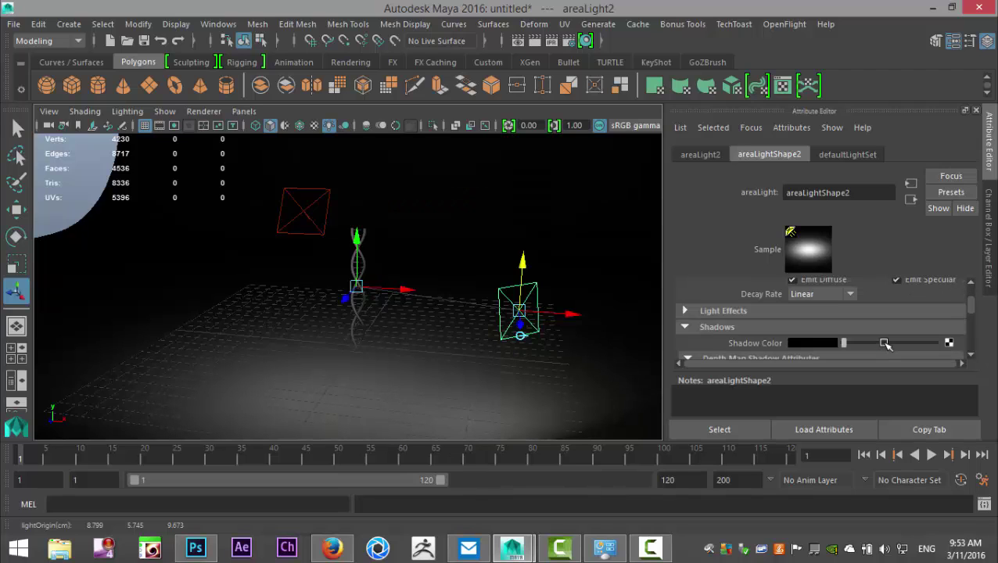
{"action": "scroll", "coordinate": [886, 344], "scroll_direction": "down", "scroll_amount": 5}
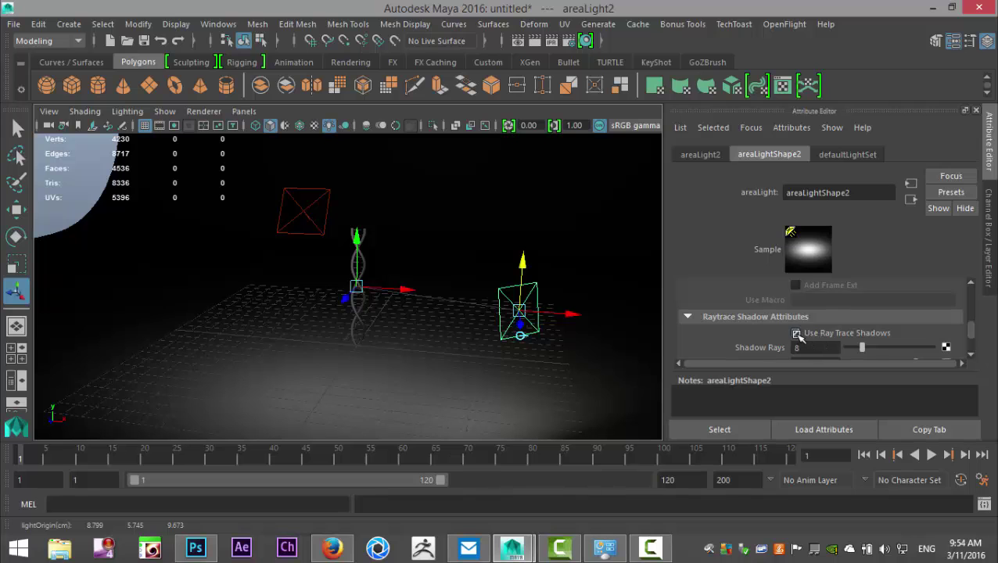
{"action": "left_click_drag", "start_coordinate": [475, 281], "coordinate": [404, 277], "text": "alt"}
Step: Duplicate the area light as areaLight3 and hang it high above and behind the helix
{"action": "key", "text": "ctrl+d"}
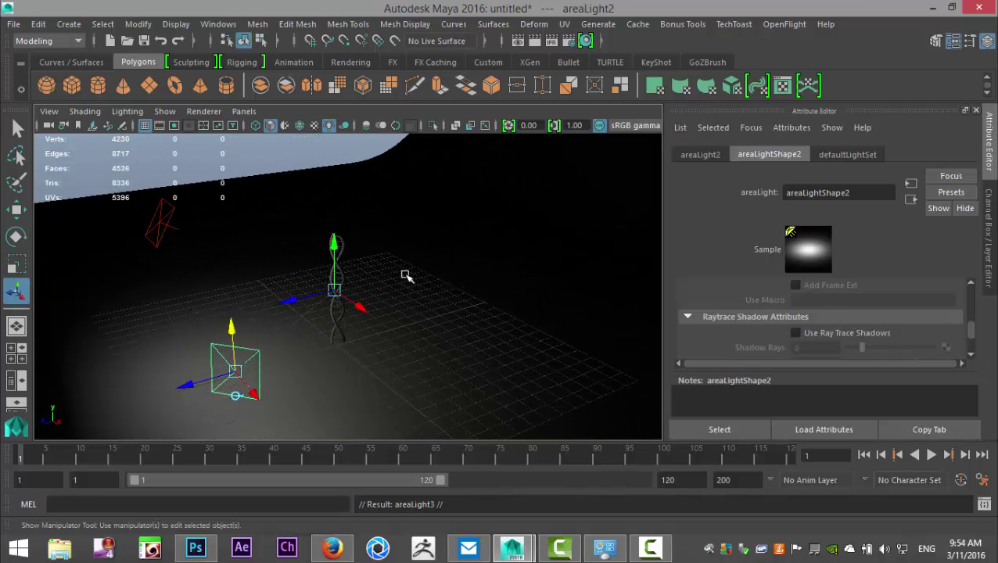
{"action": "left_click_drag", "start_coordinate": [188, 385], "coordinate": [543, 249]}
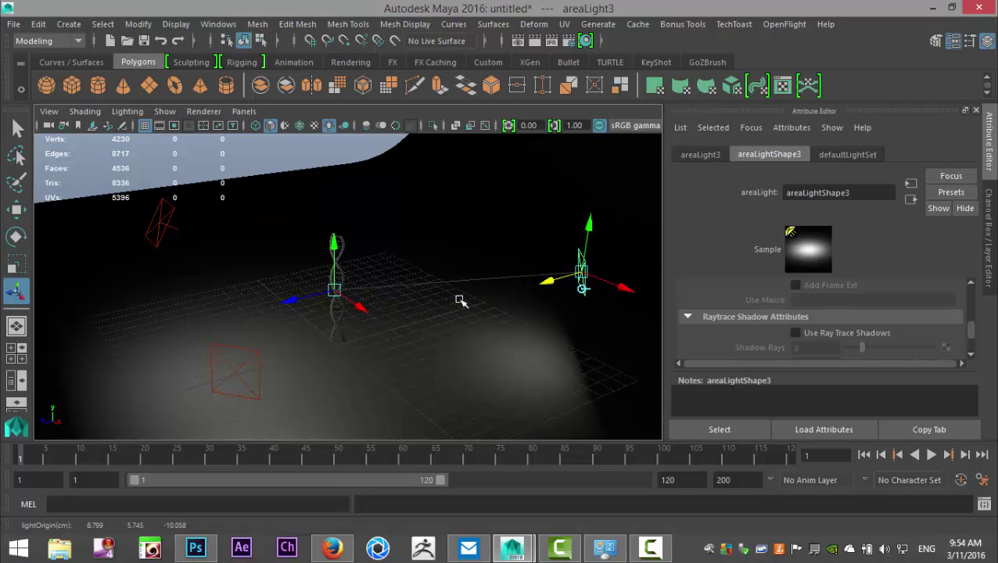
{"action": "left_click_drag", "start_coordinate": [483, 329], "coordinate": [590, 316], "text": "alt"}
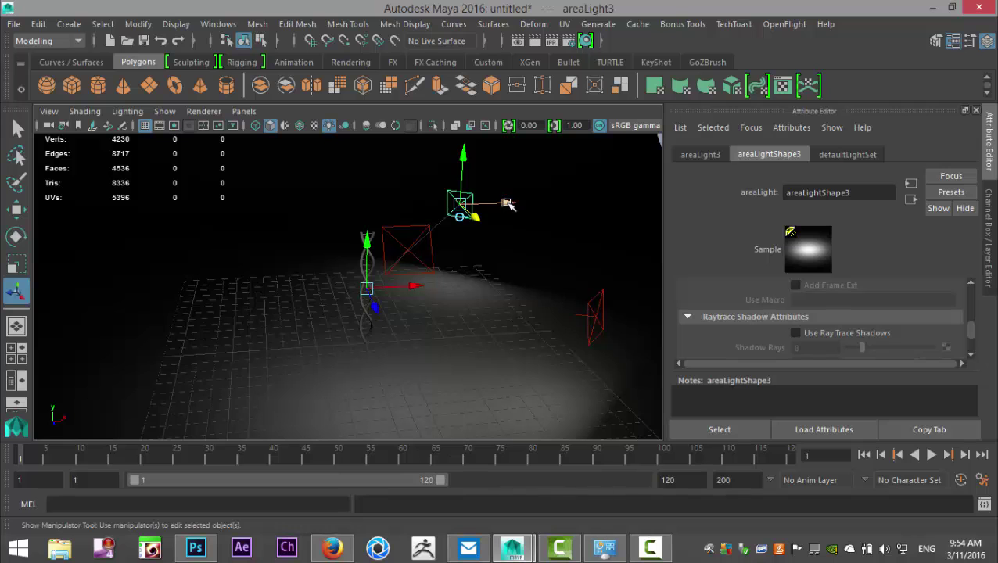
{"action": "left_click_drag", "start_coordinate": [509, 208], "coordinate": [392, 214]}
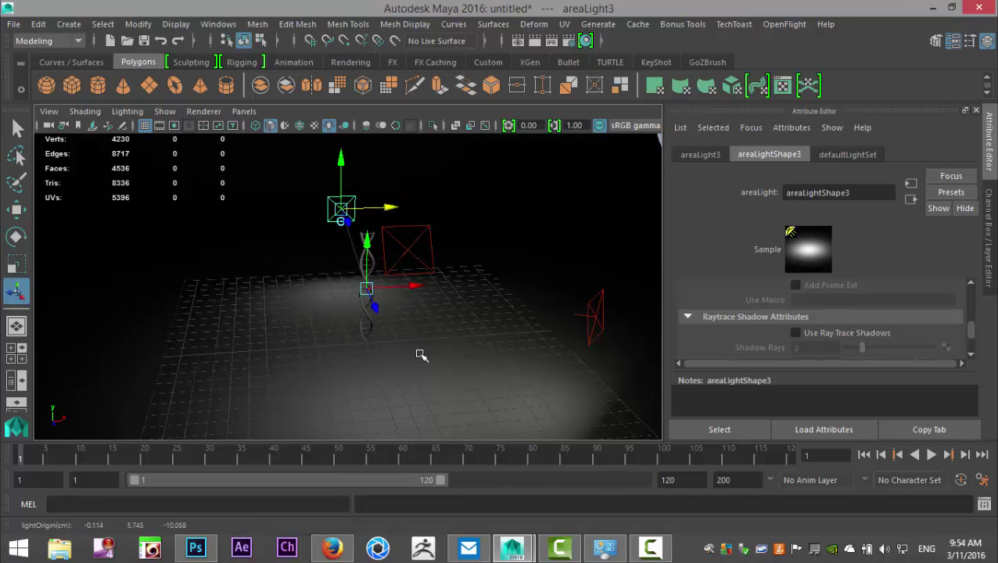
{"action": "left_click_drag", "start_coordinate": [417, 351], "coordinate": [333, 287], "text": "alt"}
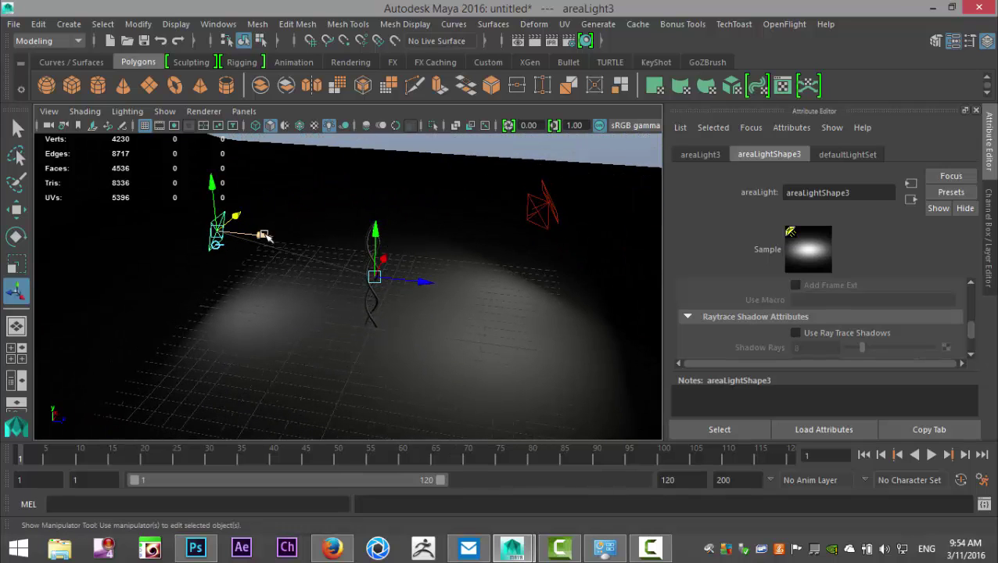
{"action": "left_click_drag", "start_coordinate": [266, 244], "coordinate": [310, 243]}
{"action": "left_click_drag", "start_coordinate": [254, 185], "coordinate": [271, 119]}
Step: Lower areaLight3's intensity to 1.5
{"action": "left_click_drag", "start_coordinate": [452, 293], "coordinate": [420, 302], "text": "alt"}
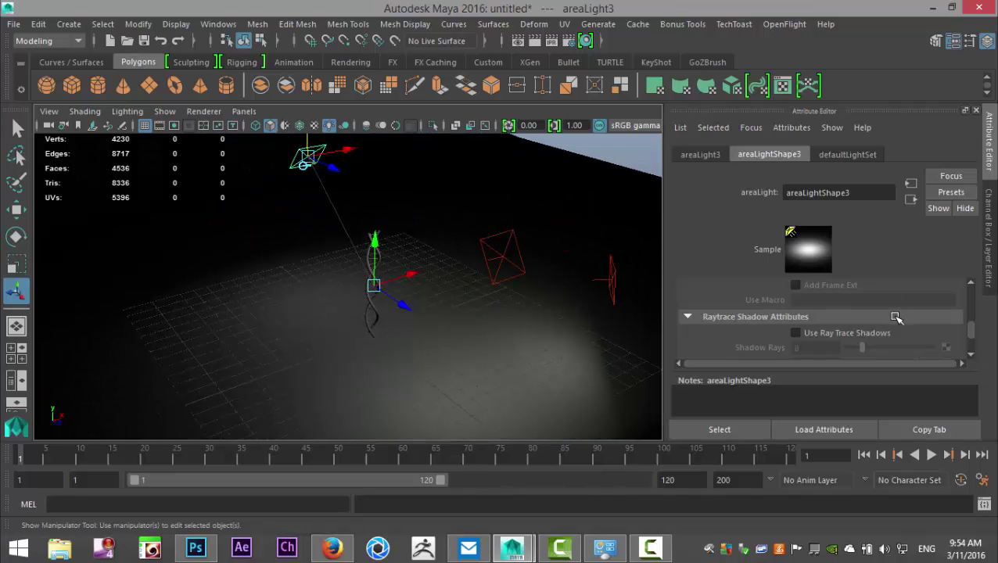
{"action": "scroll", "coordinate": [891, 324], "scroll_direction": "up", "scroll_amount": 6}
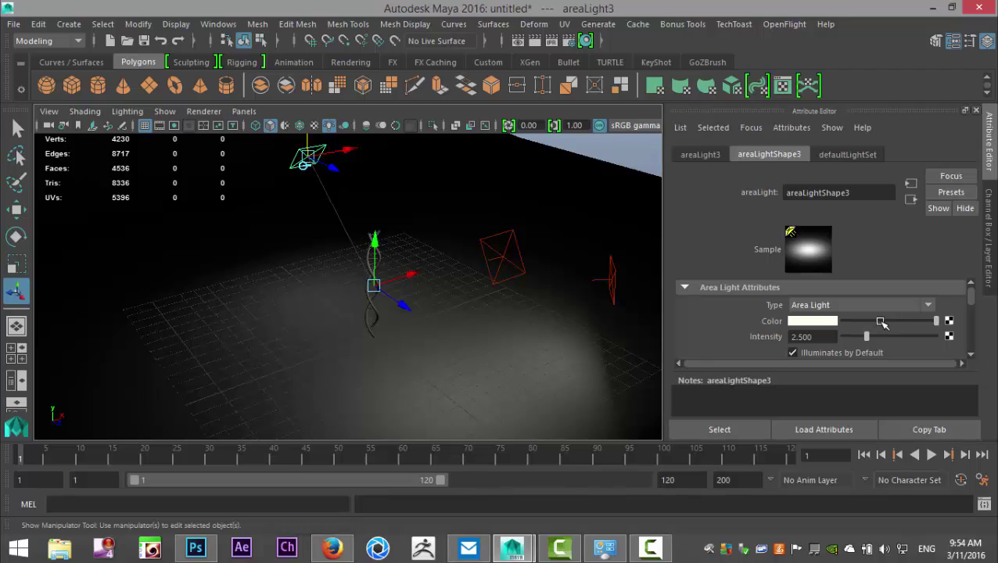
{"action": "scroll", "coordinate": [881, 323], "scroll_direction": "down", "scroll_amount": 4}
{"action": "scroll", "coordinate": [882, 322], "scroll_direction": "down", "scroll_amount": 3}
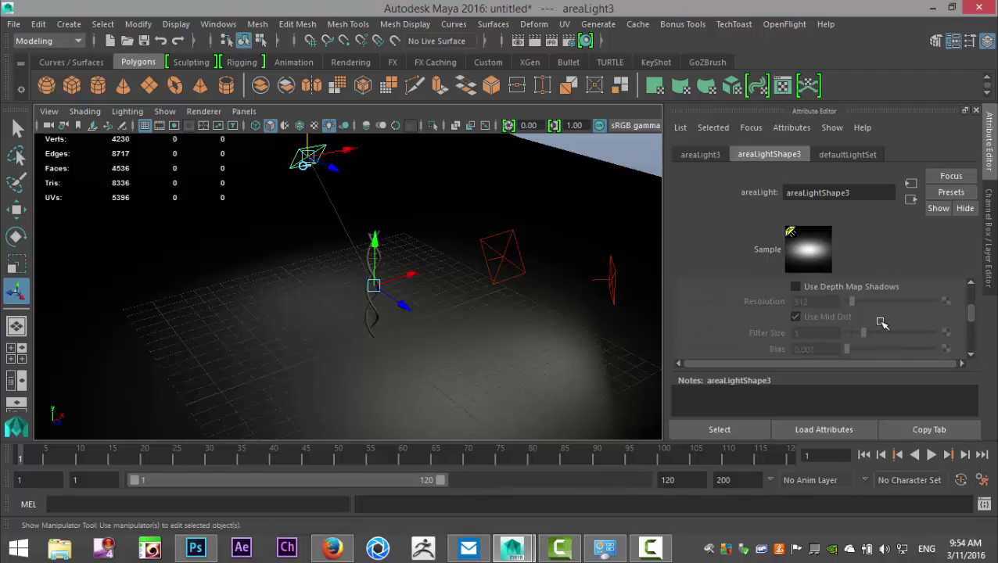
{"action": "scroll", "coordinate": [882, 323], "scroll_direction": "up", "scroll_amount": 7}
{"action": "left_click", "coordinate": [798, 322]}
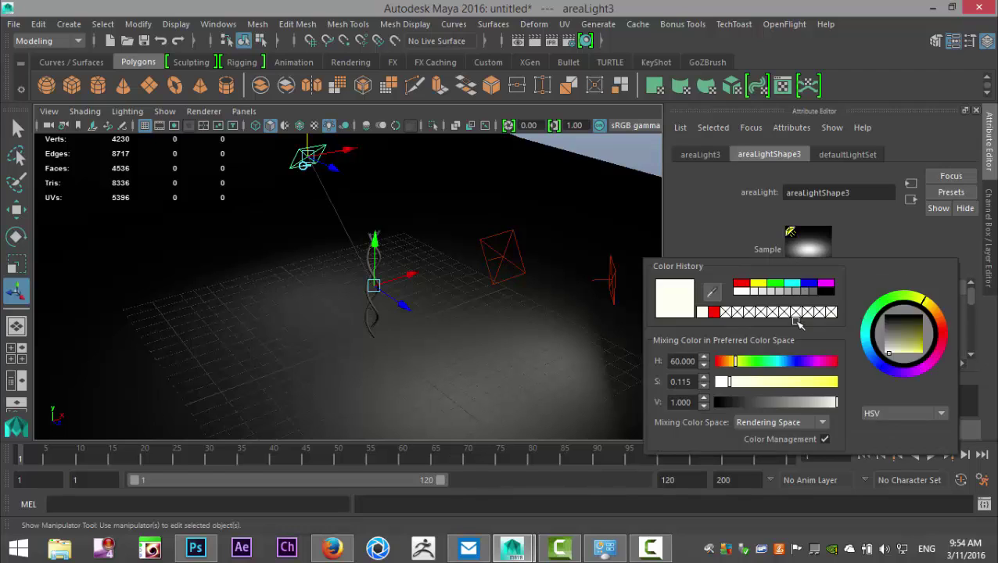
{"action": "left_click", "coordinate": [708, 239]}
{"action": "scroll", "coordinate": [886, 337], "scroll_direction": "down", "scroll_amount": 1}
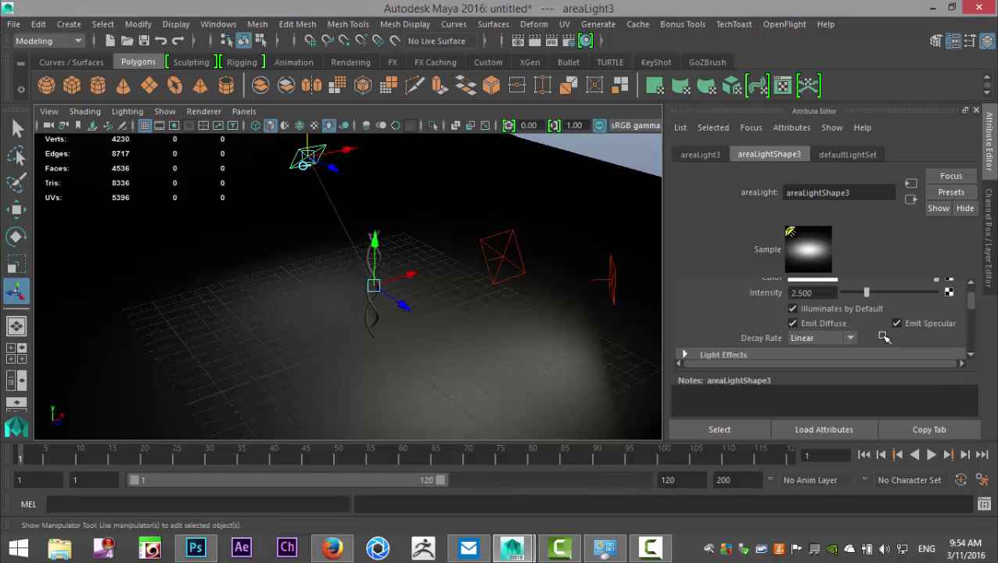
{"action": "left_click_drag", "start_coordinate": [834, 293], "coordinate": [700, 287]}
{"action": "type", "text": "1.5"}
{"action": "key", "text": "Return"}
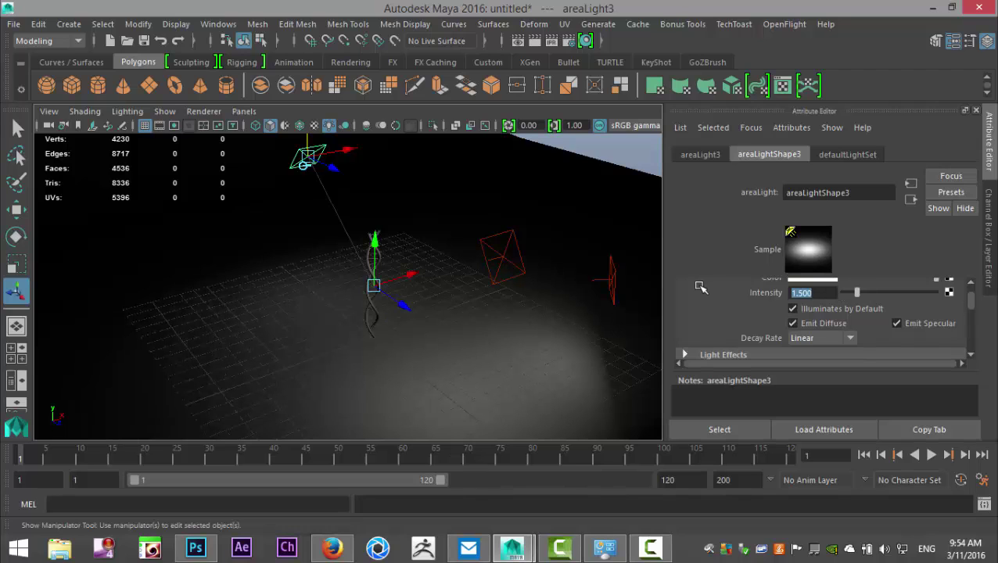
Step: Select the right-hand area light and open its colour chooser
{"action": "scroll", "coordinate": [853, 298], "scroll_direction": "down", "scroll_amount": 5}
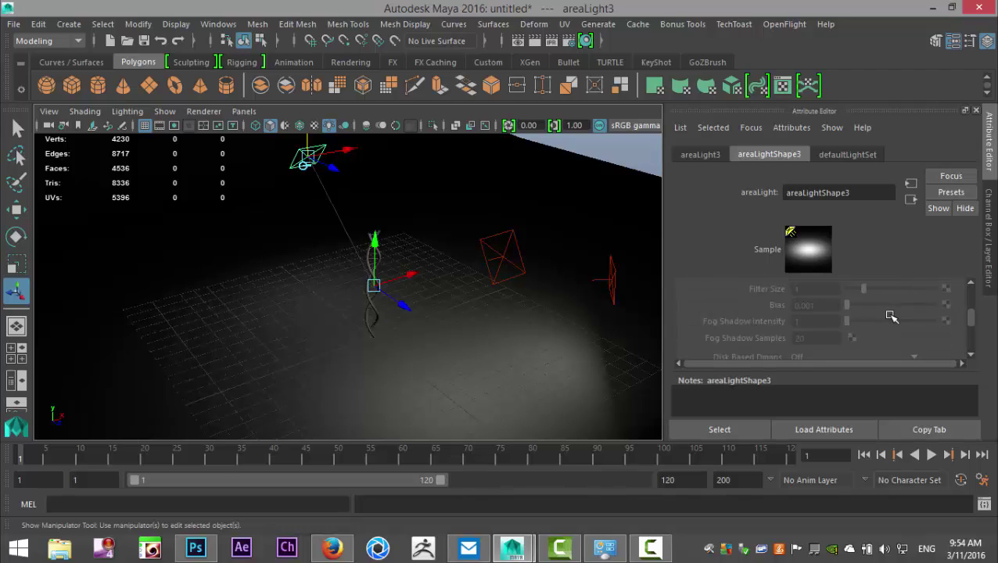
{"action": "scroll", "coordinate": [889, 316], "scroll_direction": "up", "scroll_amount": 5}
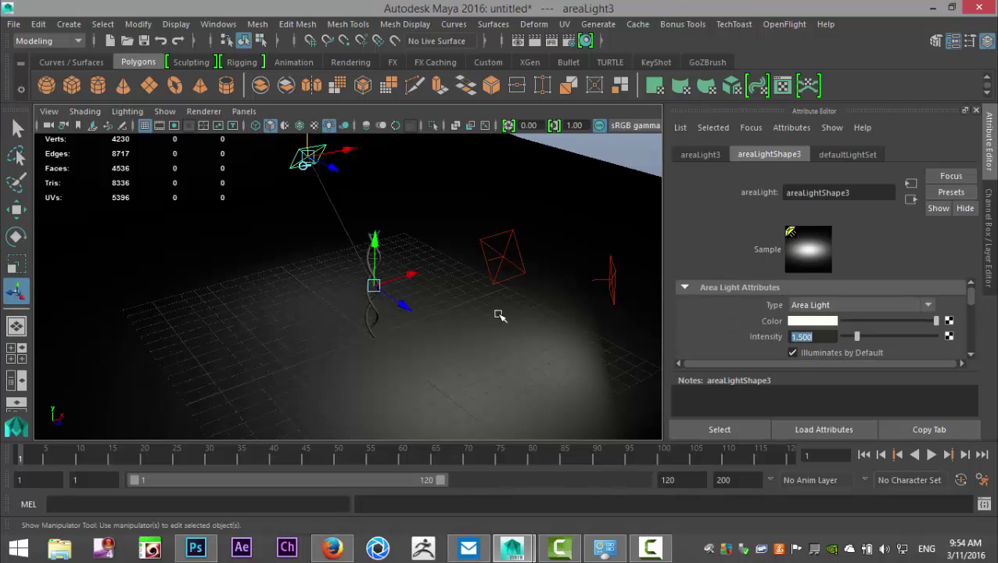
{"action": "left_click_drag", "start_coordinate": [500, 315], "coordinate": [441, 328], "text": "alt"}
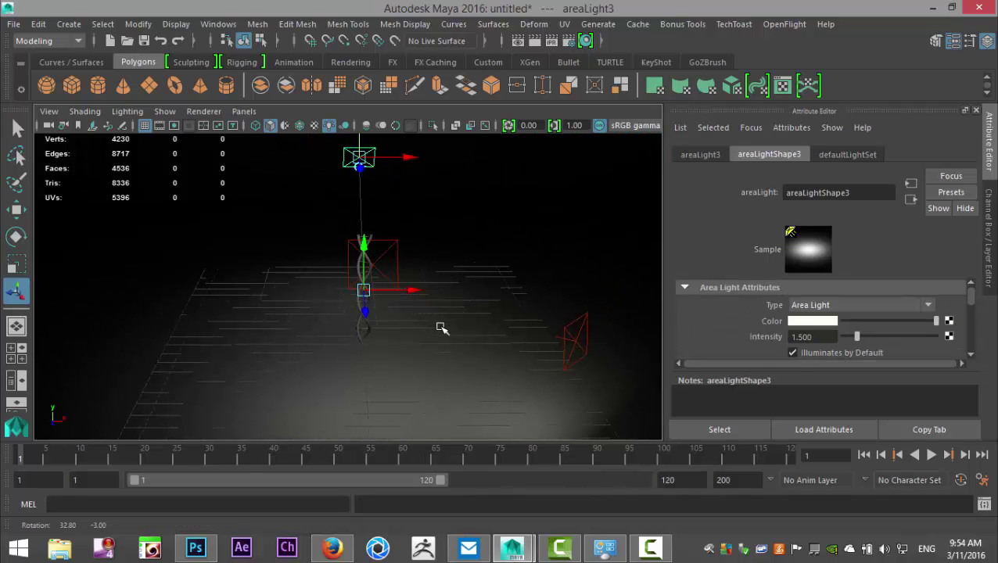
{"action": "left_click", "coordinate": [568, 329]}
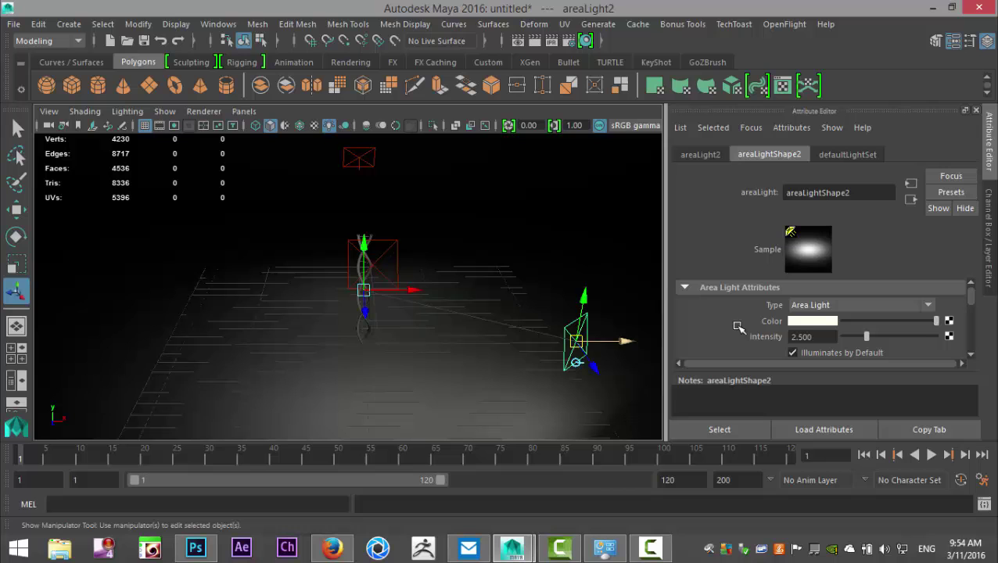
{"action": "left_click", "coordinate": [813, 321]}
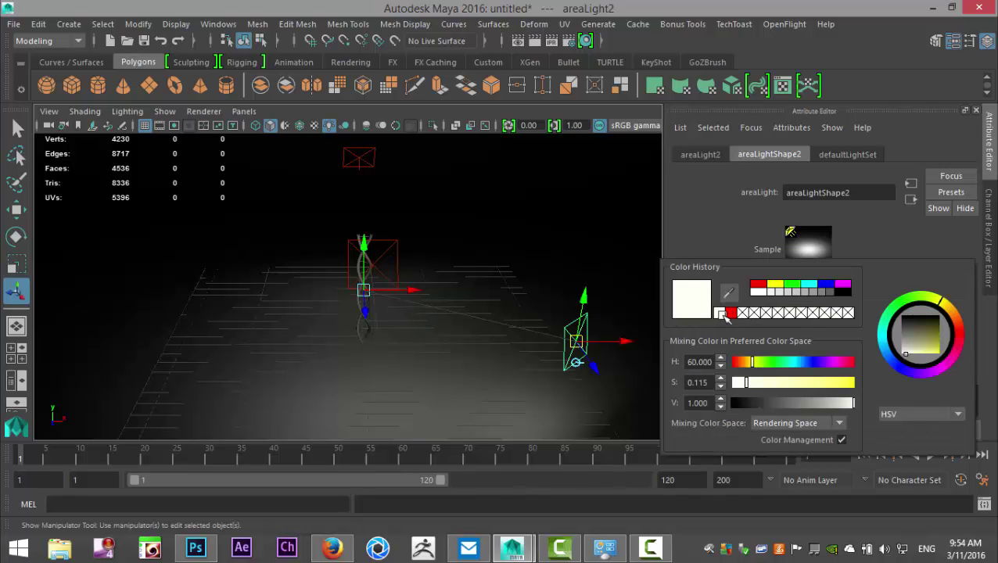
{"action": "left_click_drag", "start_coordinate": [618, 311], "coordinate": [516, 340], "text": "alt"}
{"action": "right_click_drag", "start_coordinate": [462, 349], "coordinate": [415, 305], "text": "alt"}
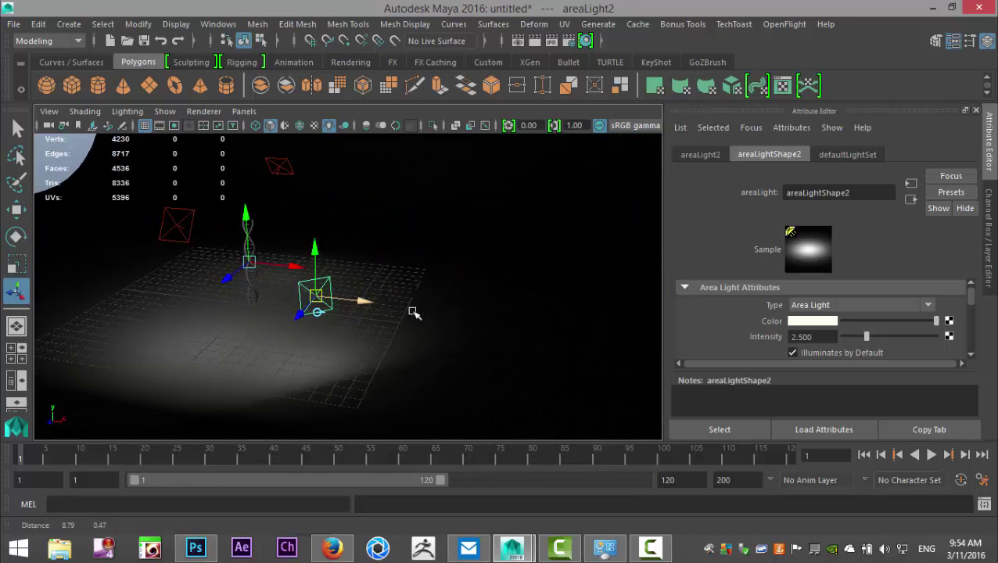
{"action": "left_click_drag", "start_coordinate": [415, 306], "coordinate": [469, 301], "text": "alt"}
Step: Assign the backdrop plane a new Phong E material, phongE1, coloured white
{"action": "left_click", "coordinate": [538, 271]}
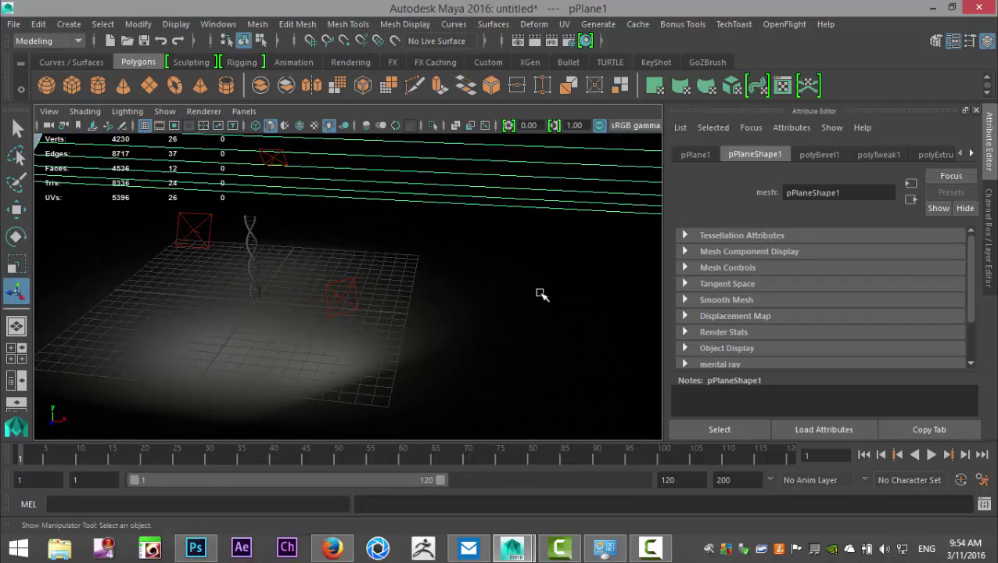
{"action": "right_click_drag", "start_coordinate": [539, 292], "coordinate": [567, 486]}
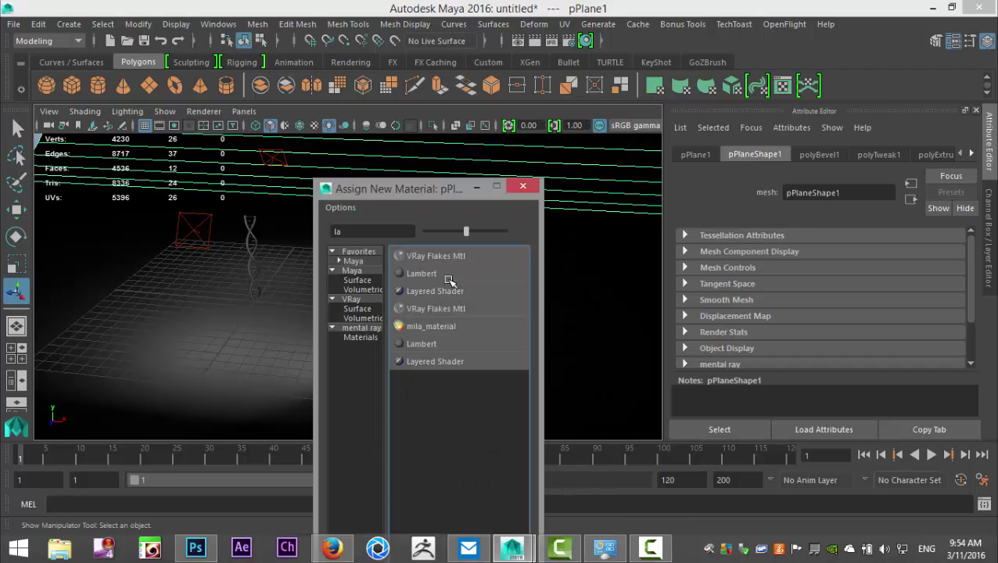
{"action": "left_click", "coordinate": [422, 274]}
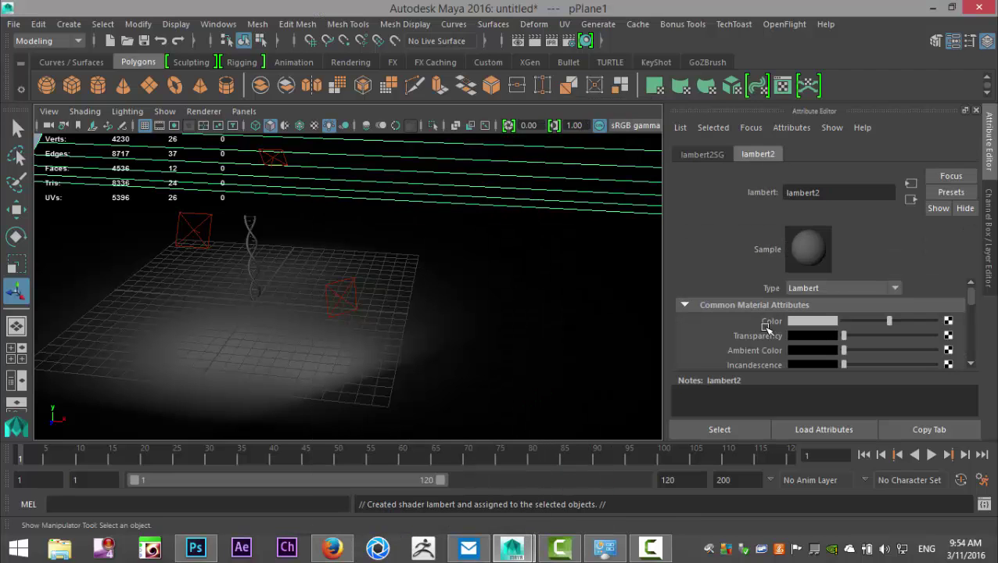
{"action": "left_click", "coordinate": [801, 288]}
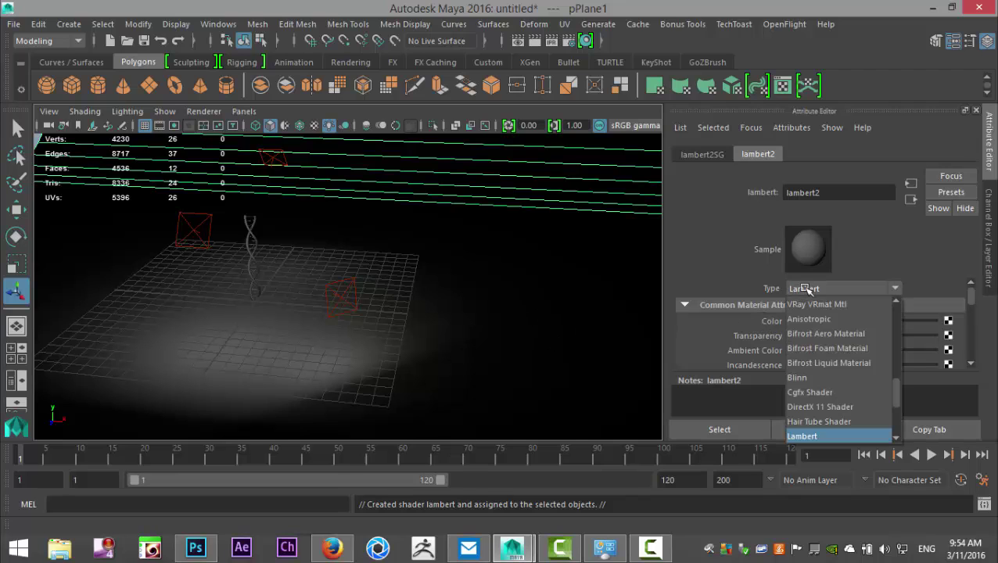
{"action": "left_click_drag", "start_coordinate": [896, 396], "coordinate": [905, 423]}
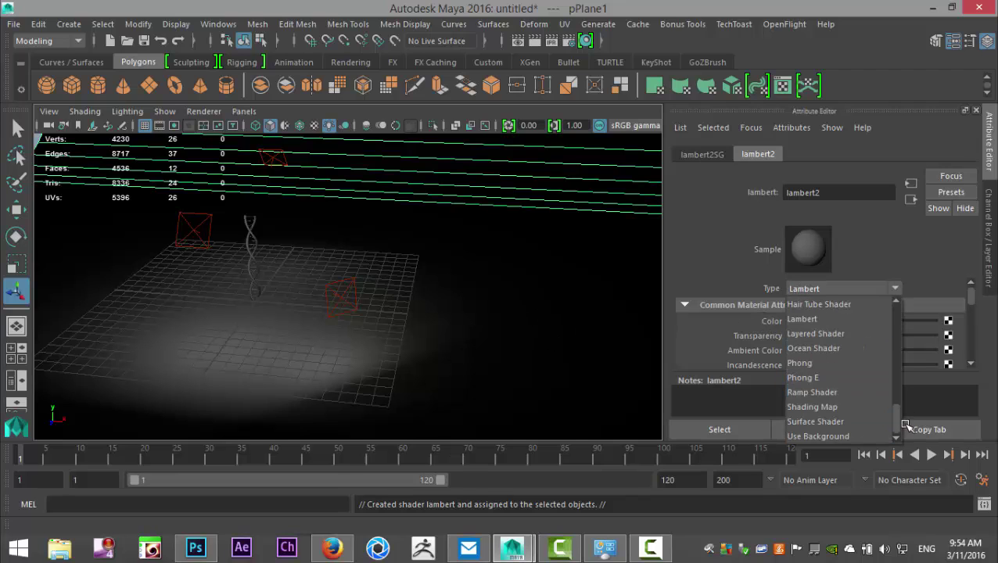
{"action": "left_click", "coordinate": [877, 378]}
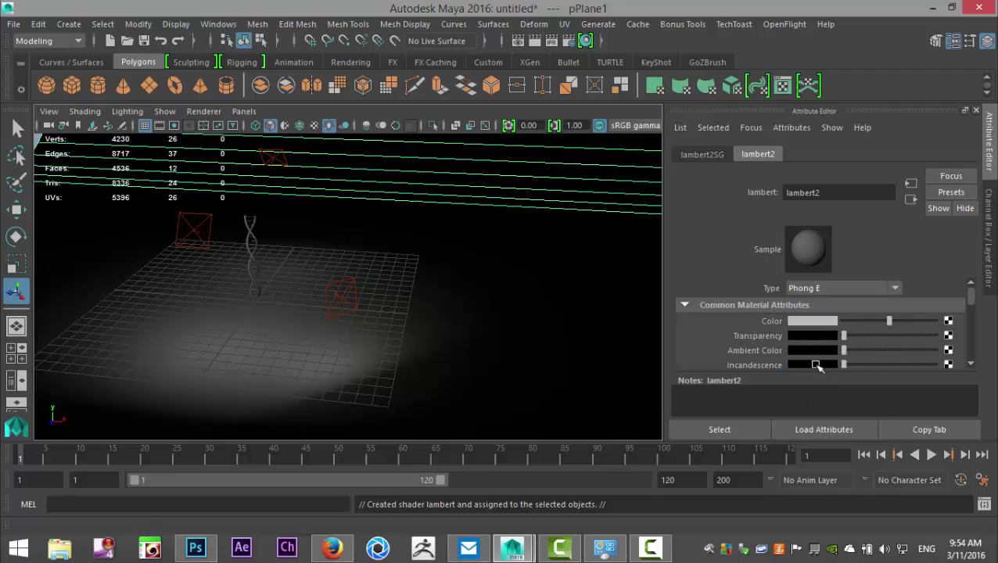
{"action": "left_click", "coordinate": [807, 324]}
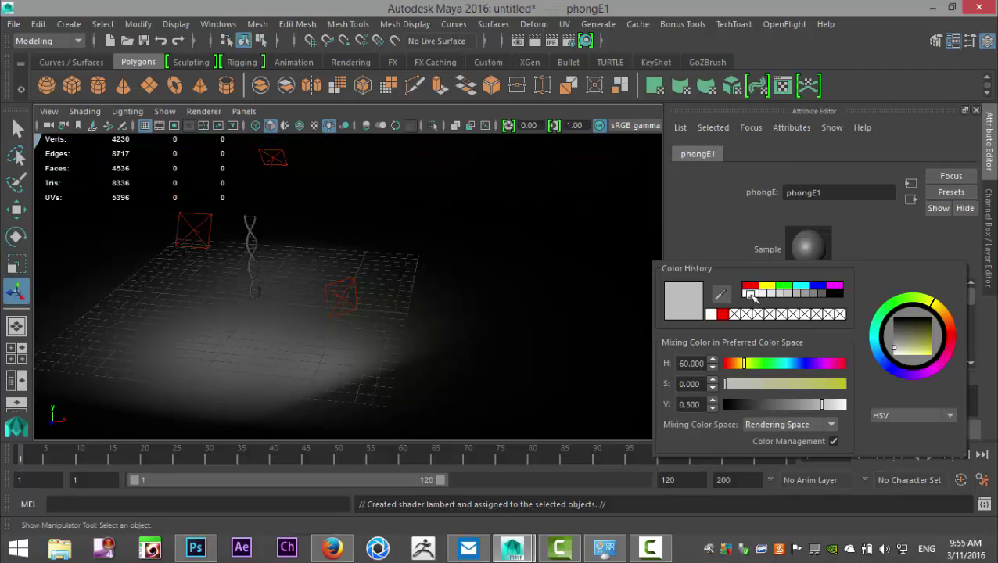
{"action": "left_click", "coordinate": [749, 293]}
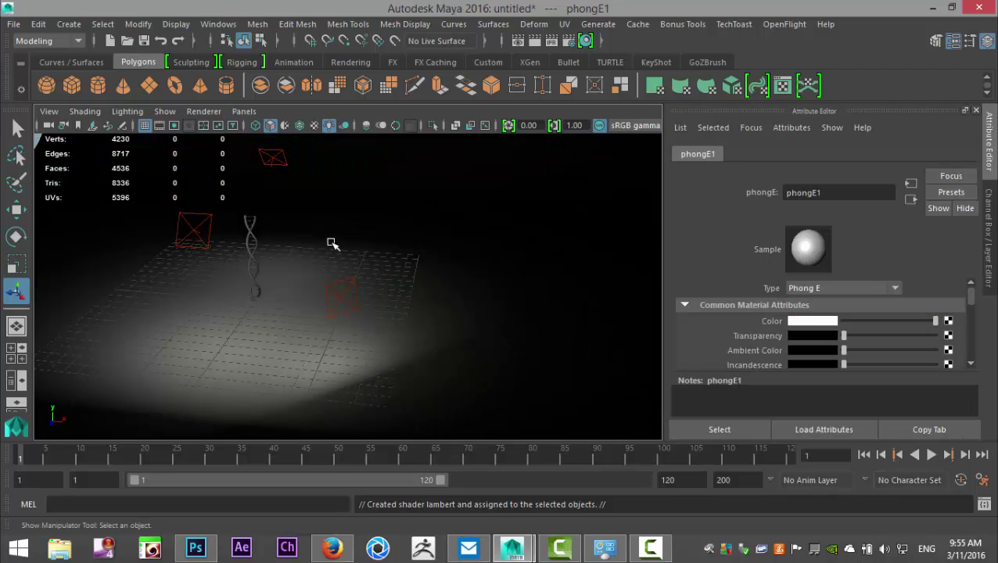
{"action": "middle_click_drag", "start_coordinate": [323, 236], "coordinate": [422, 301], "text": "alt"}
Step: Frame the DNA helix and assign it a new mia_material_x shader
{"action": "left_click", "coordinate": [354, 349]}
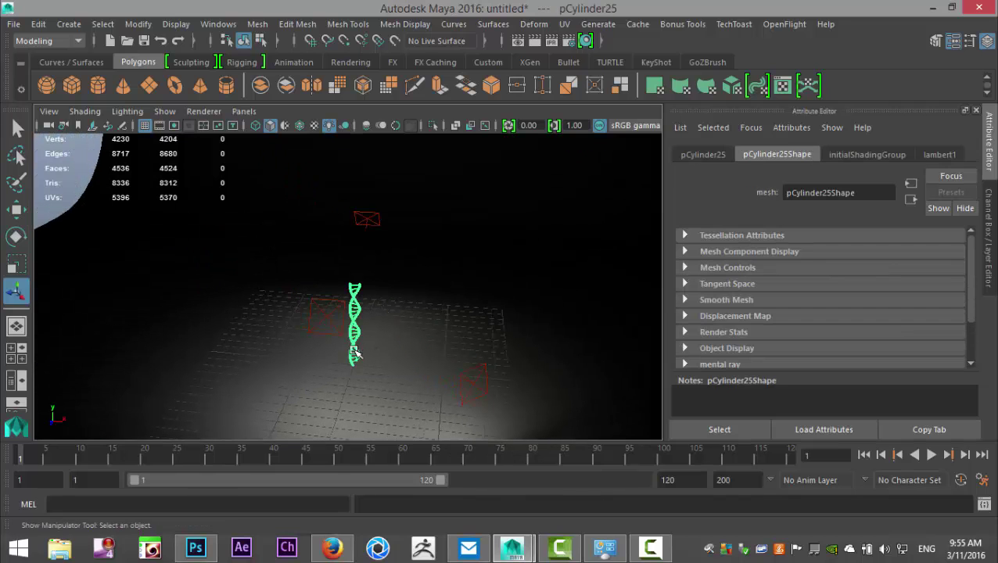
{"action": "key", "text": "f"}
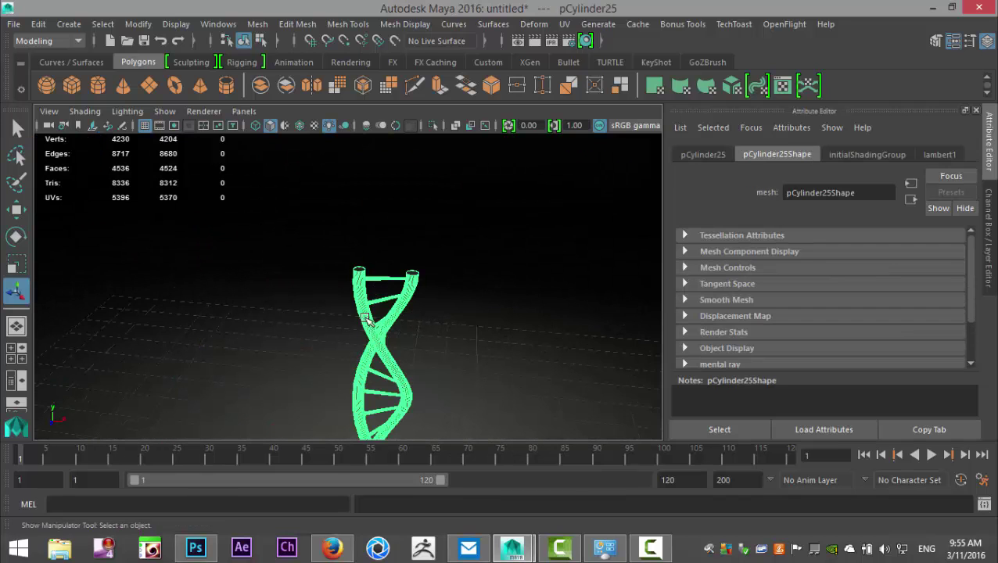
{"action": "right_click", "coordinate": [365, 319]}
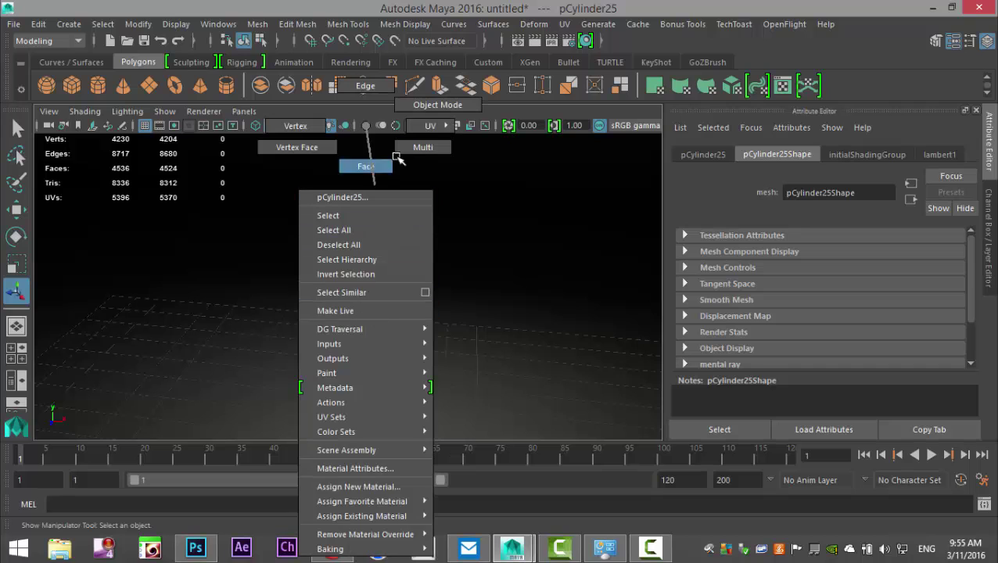
{"action": "mouse_move", "coordinate": [377, 501]}
{"action": "left_click", "coordinate": [358, 486]}
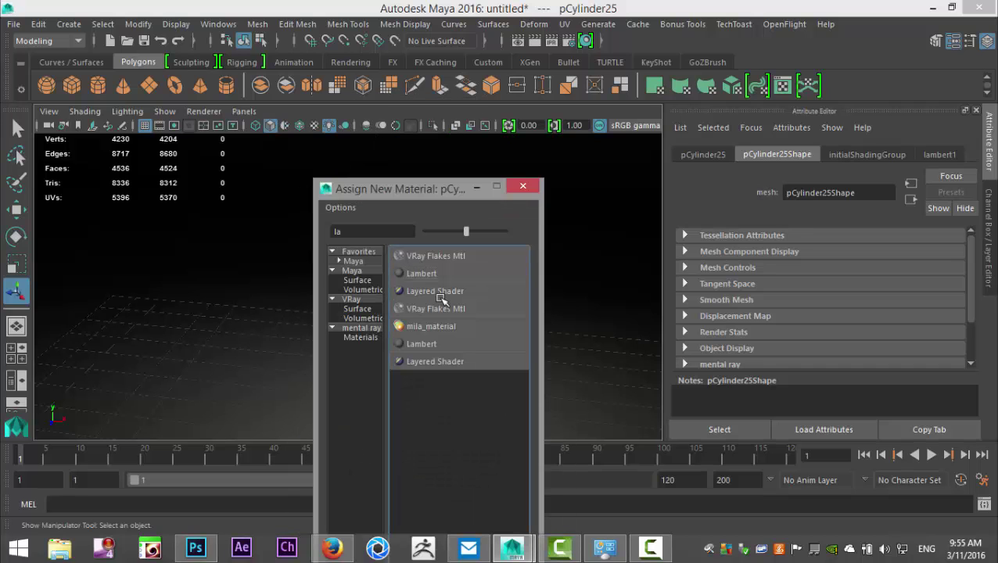
{"action": "type", "text": "la"}
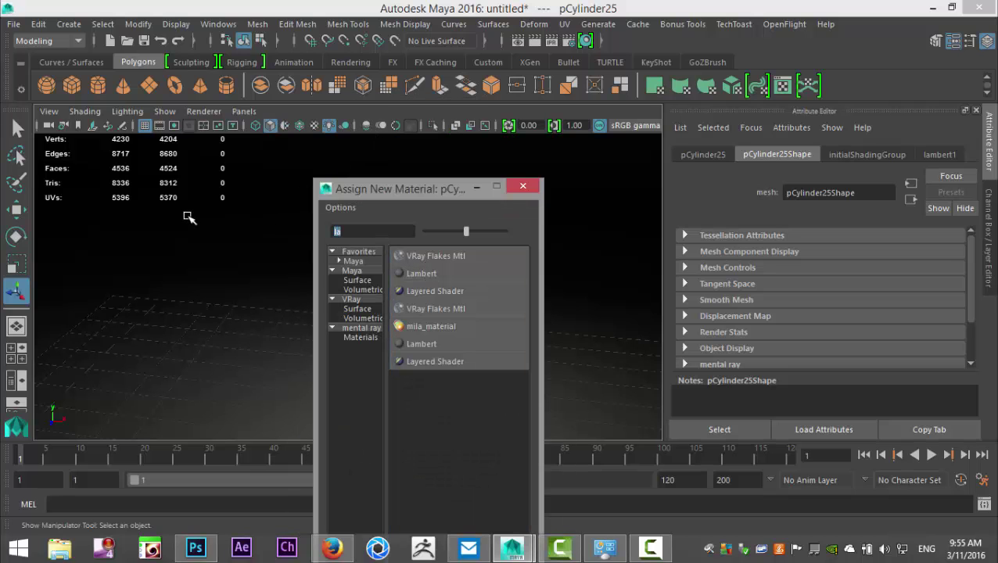
{"action": "key", "text": "BackSpace"}
{"action": "key", "text": "BackSpace"}
{"action": "type", "text": "mia"}
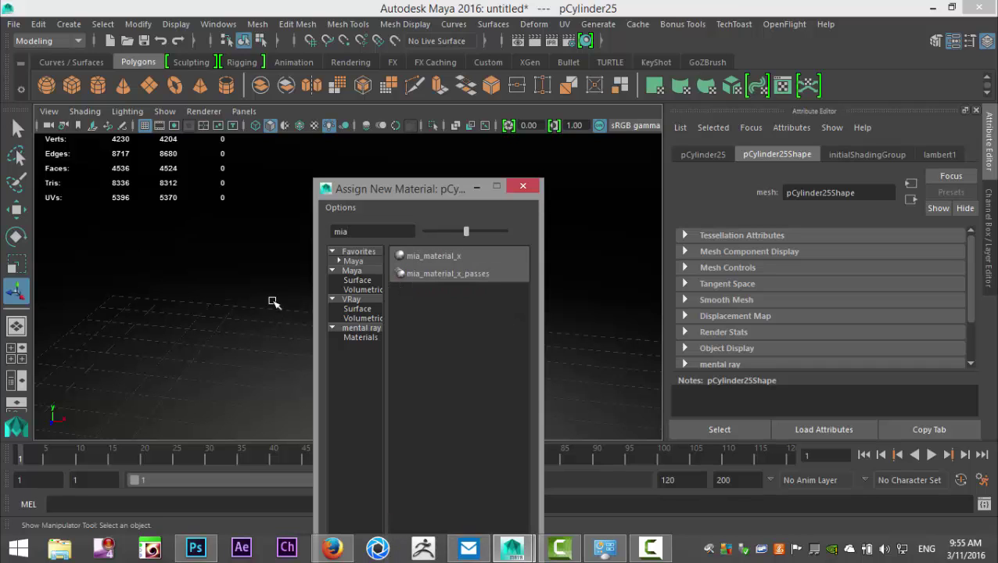
{"action": "left_click", "coordinate": [440, 256]}
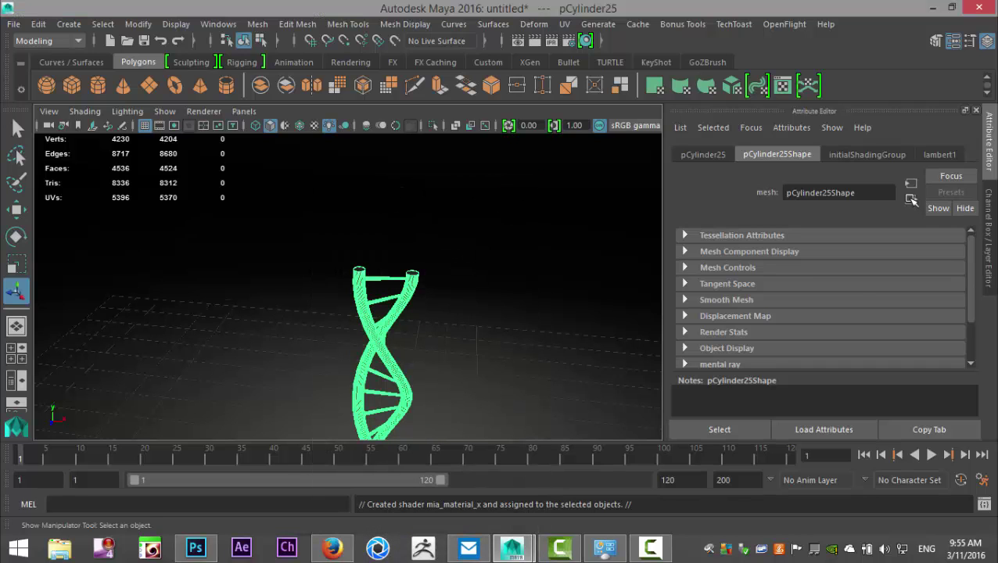
Step: Replace the mia_material_x1 settings with the GlassSolid preset
{"action": "left_click", "coordinate": [913, 195]}
{"action": "left_click", "coordinate": [811, 154]}
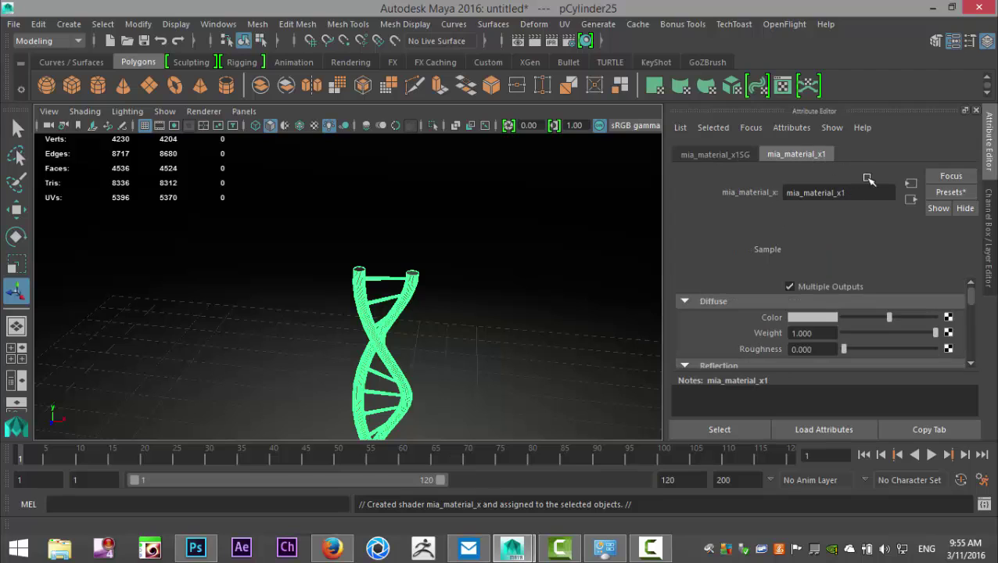
{"action": "left_click", "coordinate": [943, 192]}
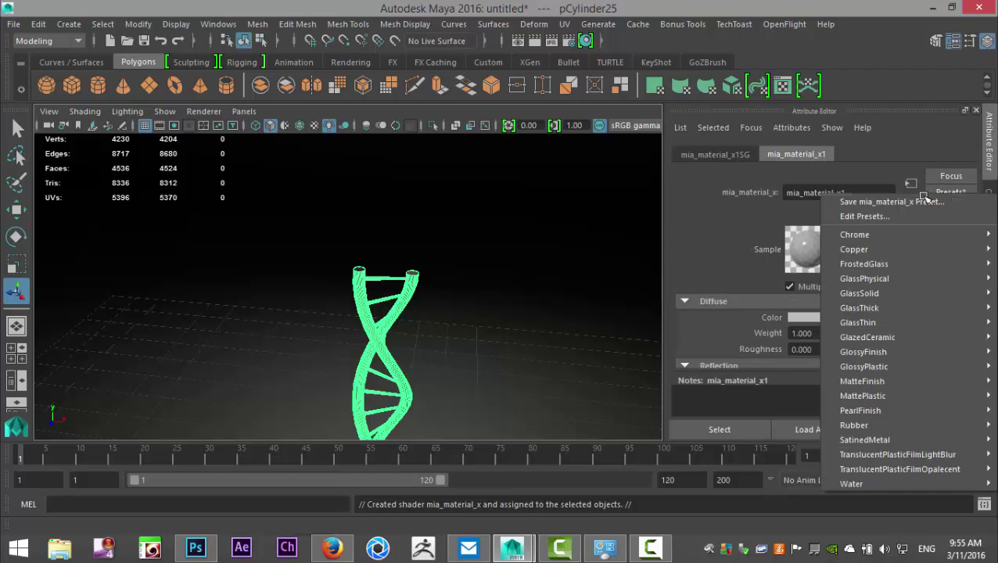
{"action": "mouse_move", "coordinate": [871, 296]}
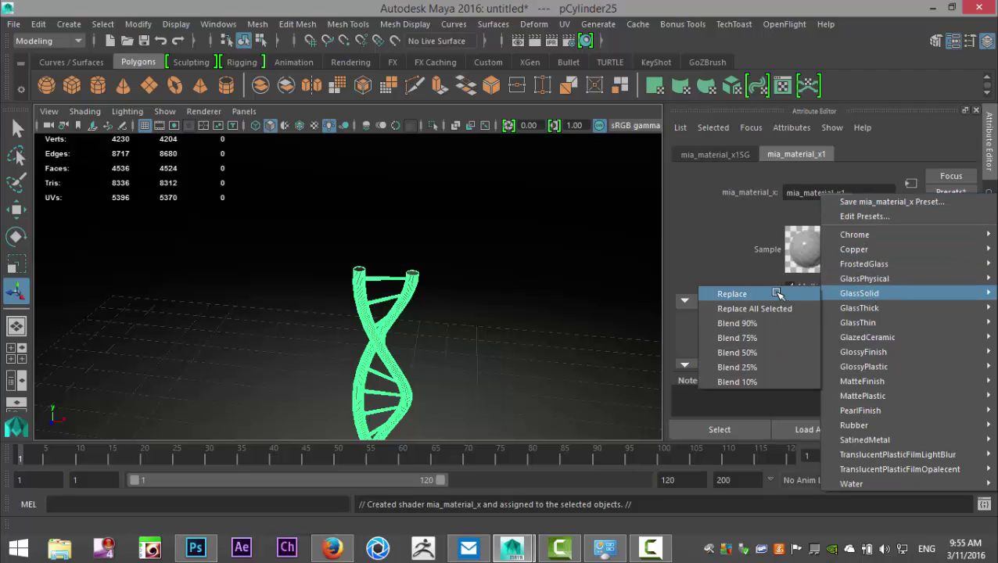
{"action": "left_click", "coordinate": [731, 293]}
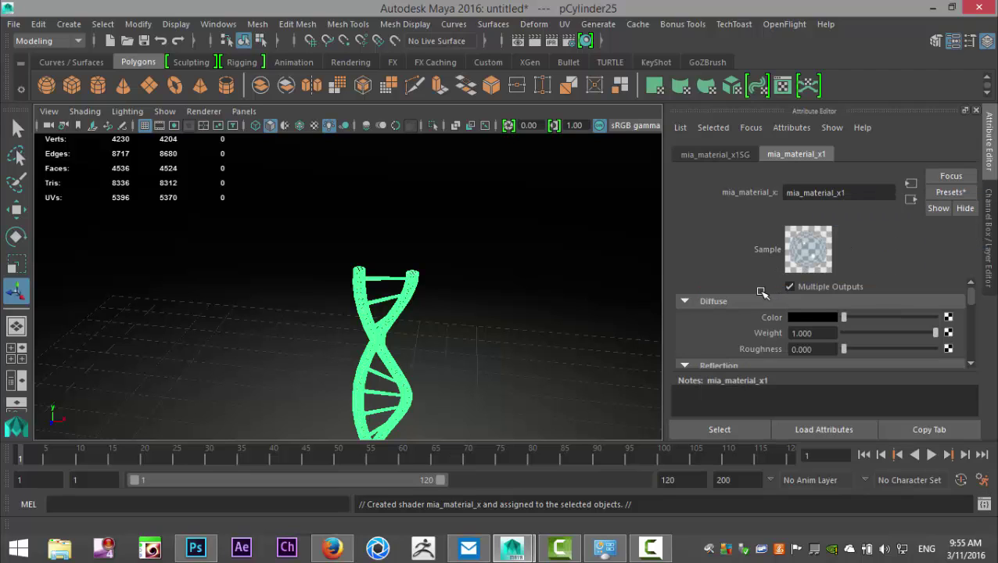
Step: Set the material's refraction colour to a deep dark green
{"action": "scroll", "coordinate": [759, 325], "scroll_direction": "down", "scroll_amount": 3}
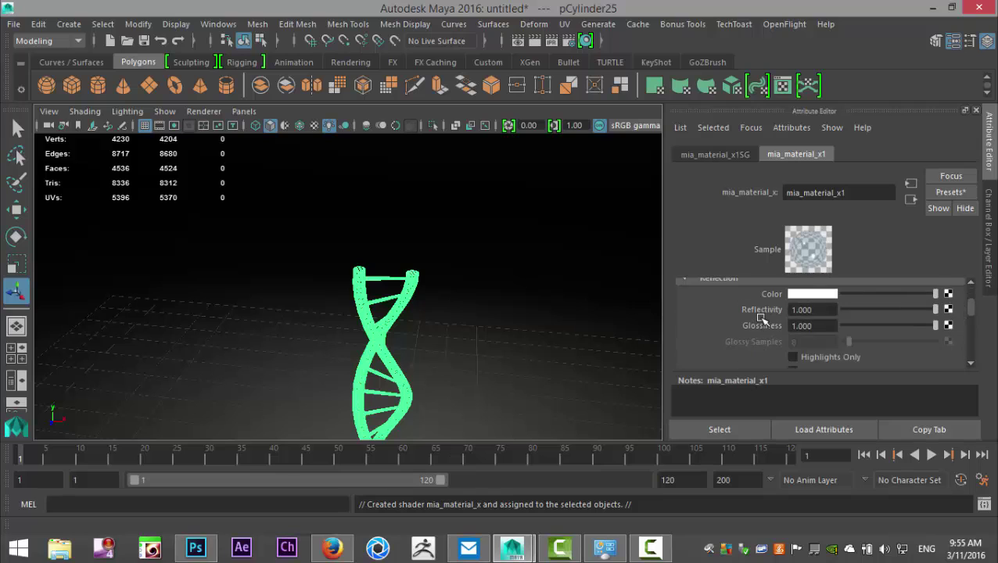
{"action": "scroll", "coordinate": [763, 319], "scroll_direction": "down", "scroll_amount": 3}
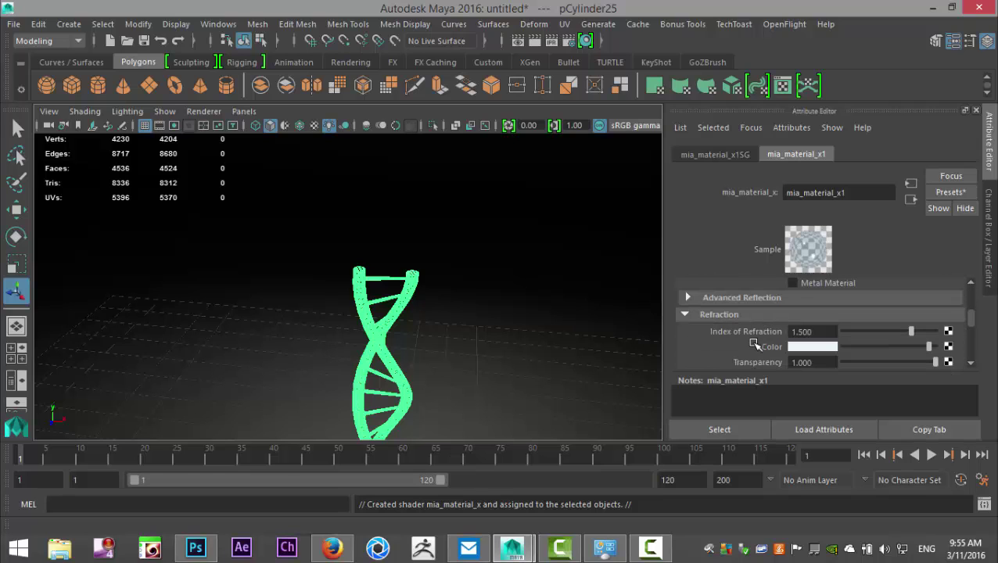
{"action": "left_click", "coordinate": [813, 347]}
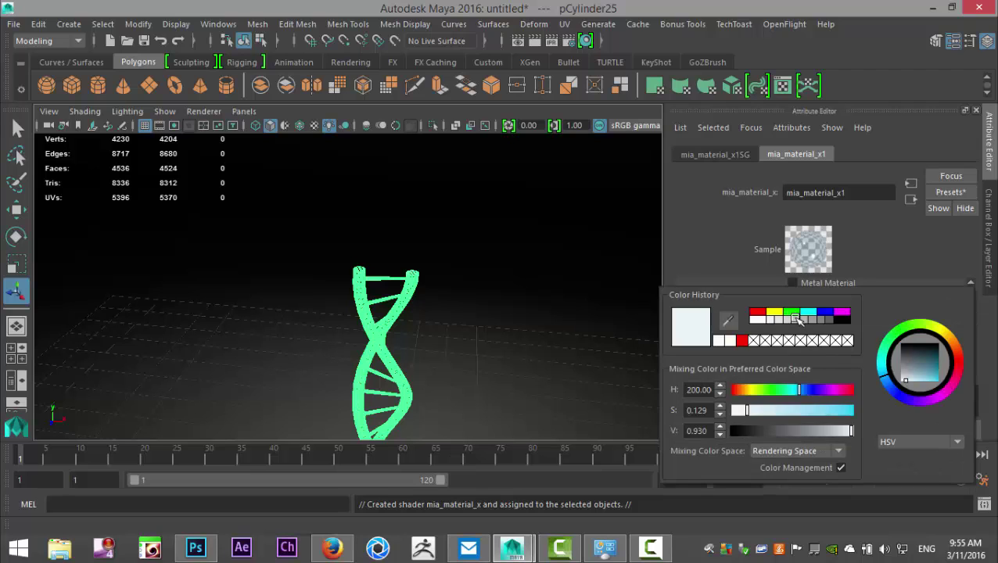
{"action": "left_click", "coordinate": [796, 315]}
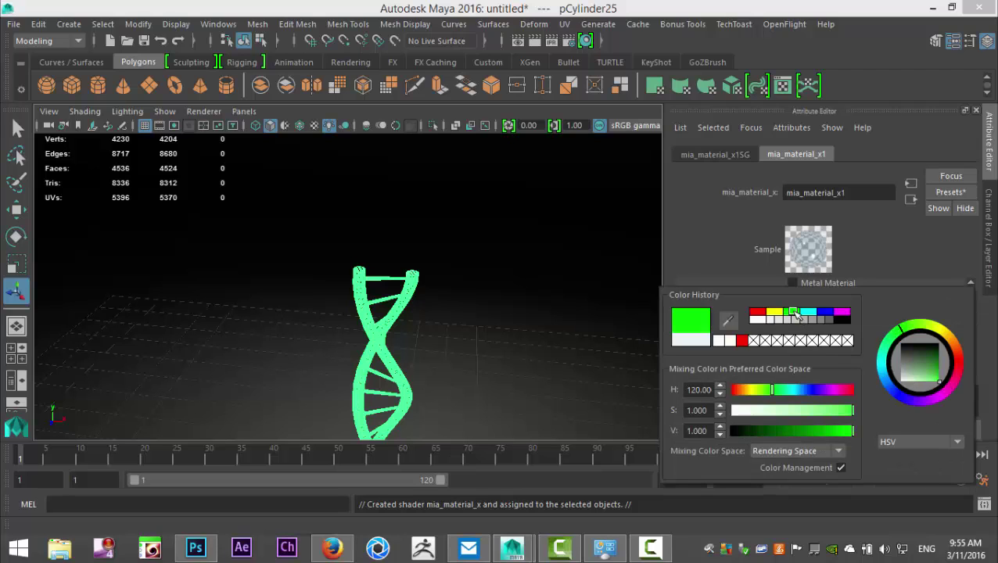
{"action": "left_click_drag", "start_coordinate": [851, 430], "coordinate": [757, 432]}
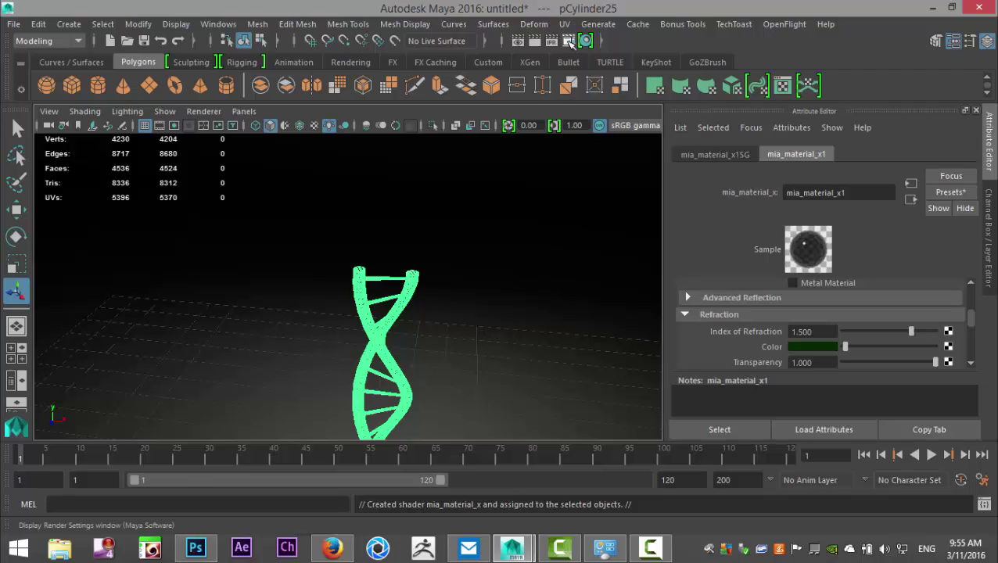
Step: Switch the renderer to mental ray and disable Enable Default Light
{"action": "left_click", "coordinate": [569, 42]}
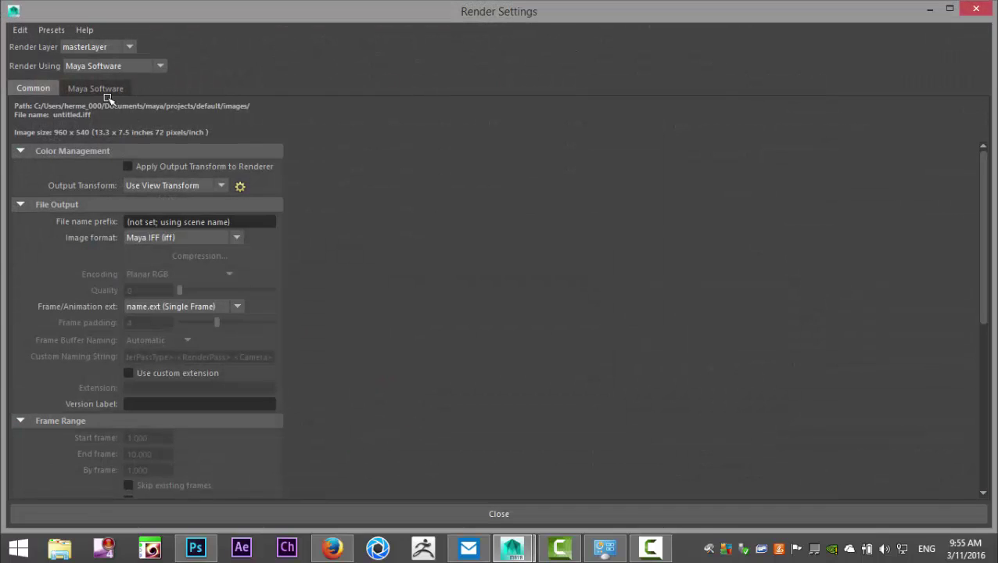
{"action": "left_click", "coordinate": [80, 66]}
{"action": "left_click", "coordinate": [98, 130]}
{"action": "scroll", "coordinate": [400, 290], "scroll_direction": "down", "scroll_amount": 4}
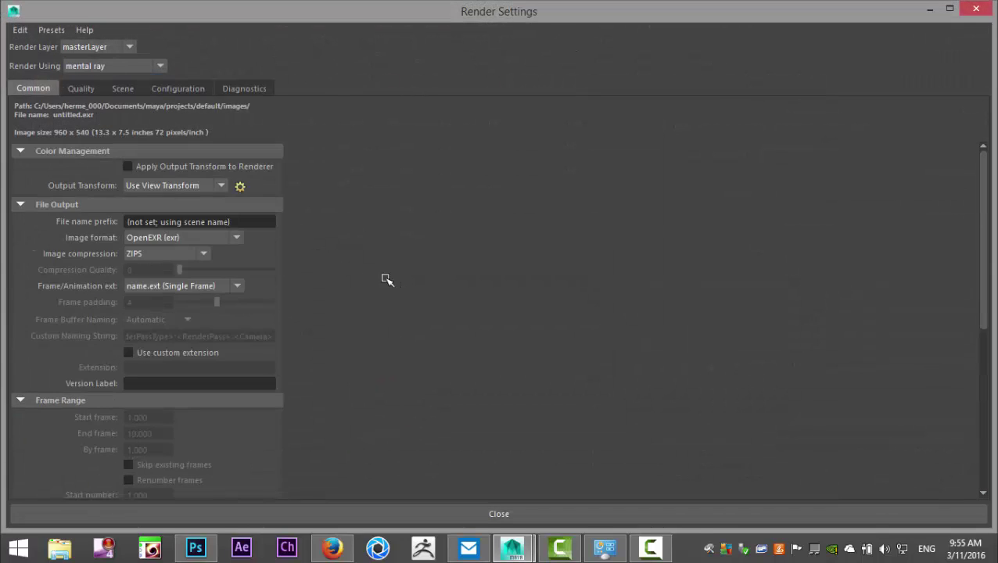
{"action": "scroll", "coordinate": [79, 235], "scroll_direction": "down", "scroll_amount": 8}
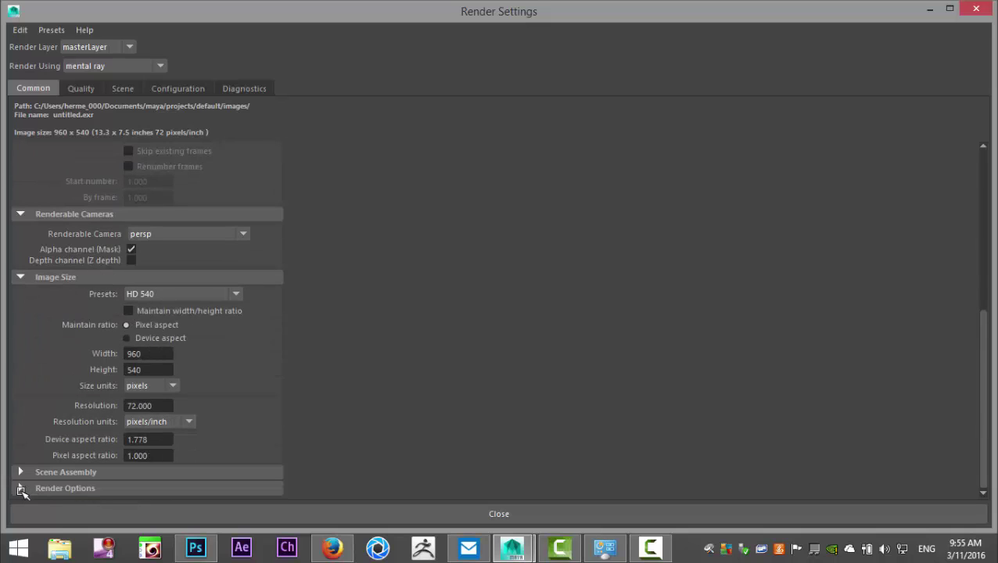
{"action": "left_click", "coordinate": [21, 488]}
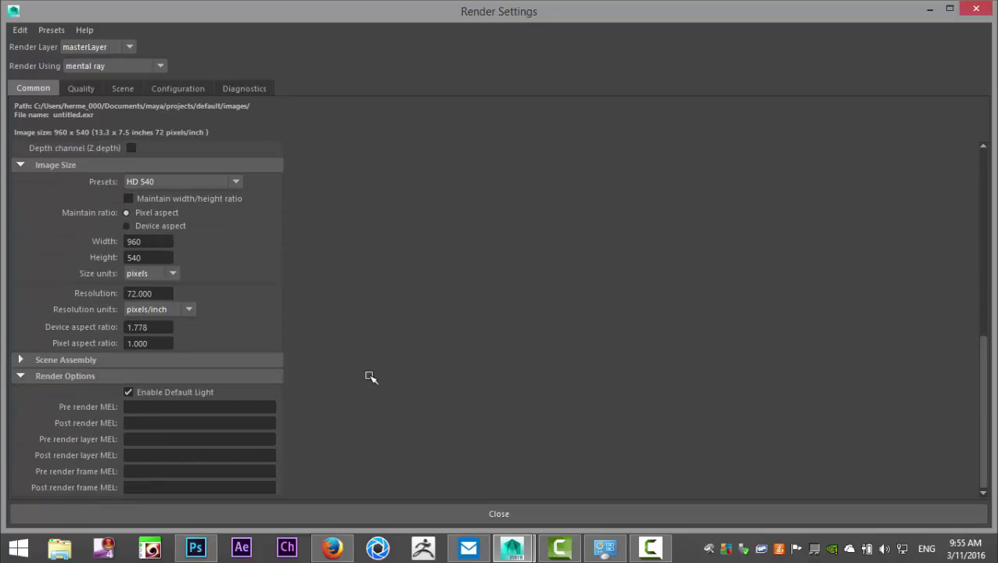
{"action": "left_click", "coordinate": [128, 392]}
Step: Set the image size preset to HD 1080 (1920x1080)
{"action": "scroll", "coordinate": [469, 372], "scroll_direction": "up", "scroll_amount": 2}
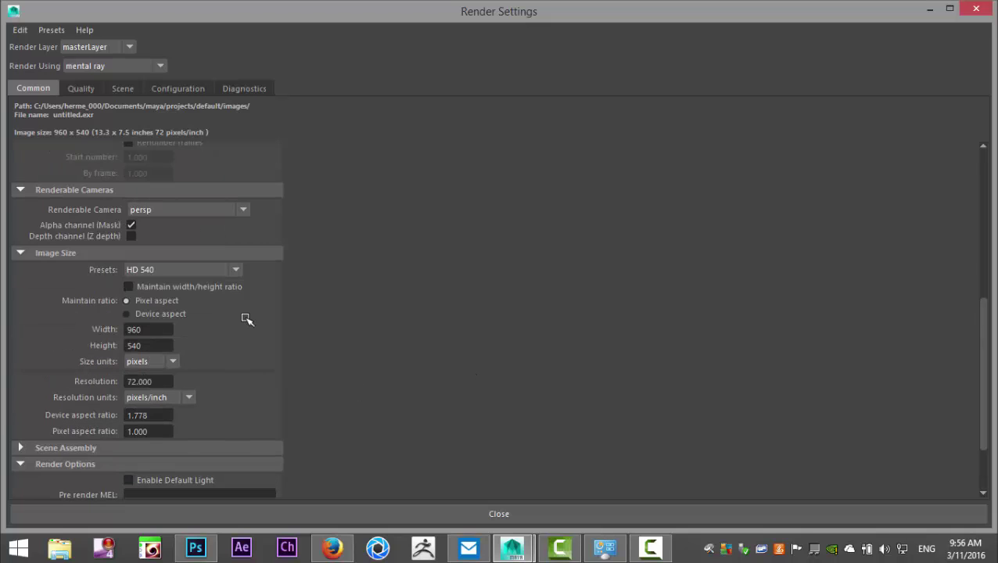
{"action": "left_click", "coordinate": [187, 271]}
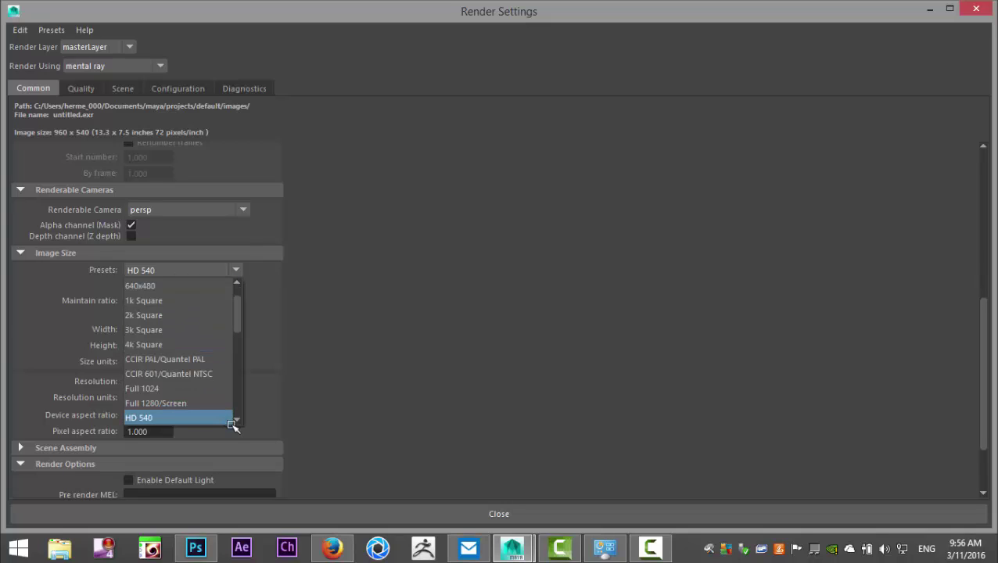
{"action": "scroll", "coordinate": [238, 422], "scroll_direction": "down", "scroll_amount": 2}
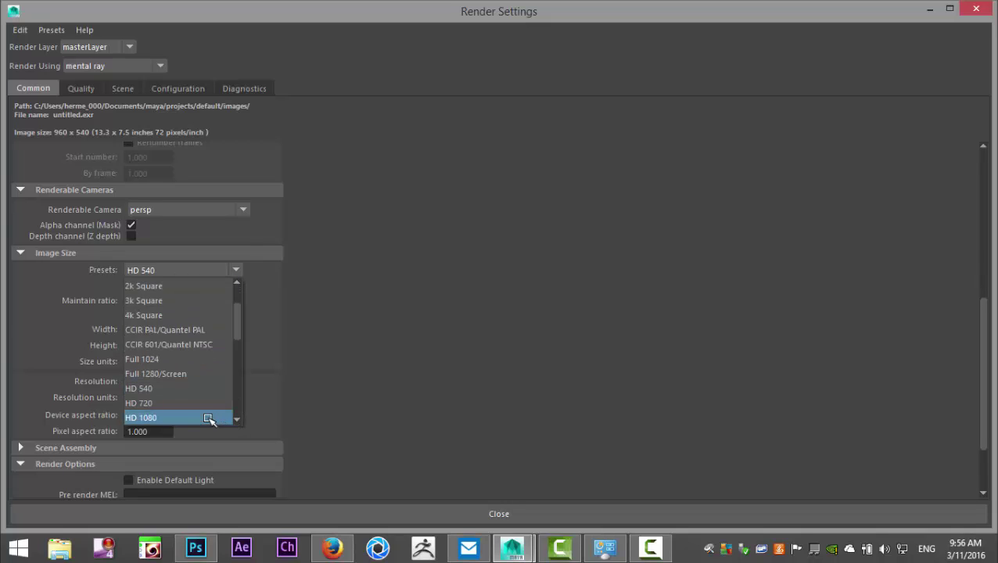
{"action": "left_click", "coordinate": [211, 417]}
{"action": "scroll", "coordinate": [348, 400], "scroll_direction": "up", "scroll_amount": 2}
{"action": "scroll", "coordinate": [351, 404], "scroll_direction": "up", "scroll_amount": 6}
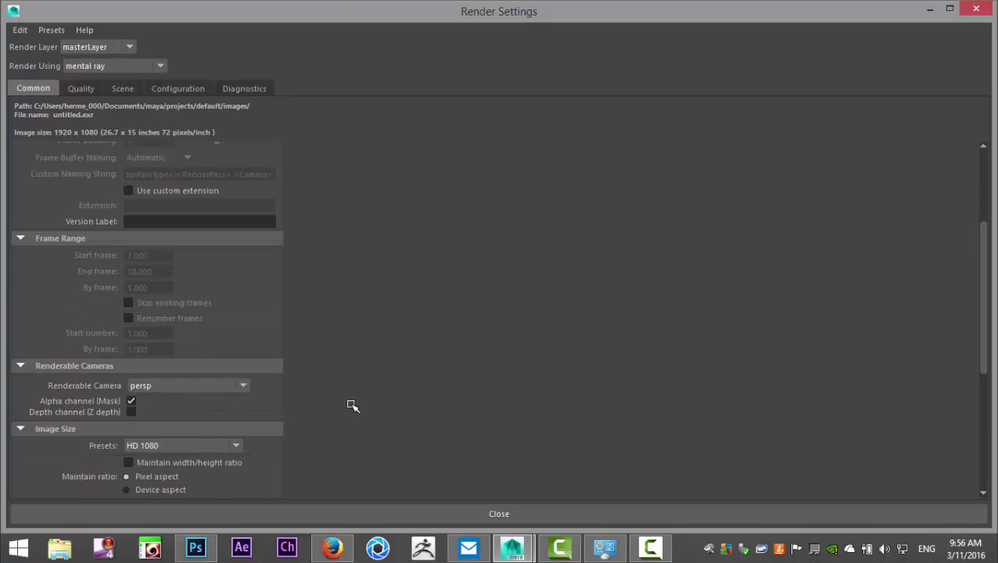
Step: Set Overall Quality to 1.50, Reflection trace depth to 6 and Transmission to 5
{"action": "left_click", "coordinate": [81, 89]}
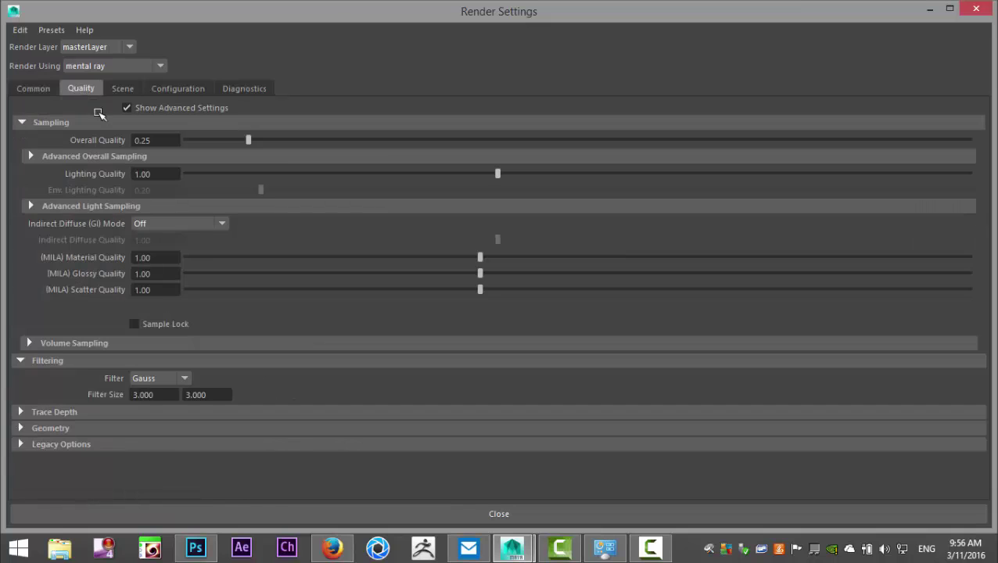
{"action": "left_click_drag", "start_coordinate": [248, 141], "coordinate": [760, 152]}
{"action": "left_click", "coordinate": [18, 413]}
{"action": "scroll", "coordinate": [383, 383], "scroll_direction": "down", "scroll_amount": 1}
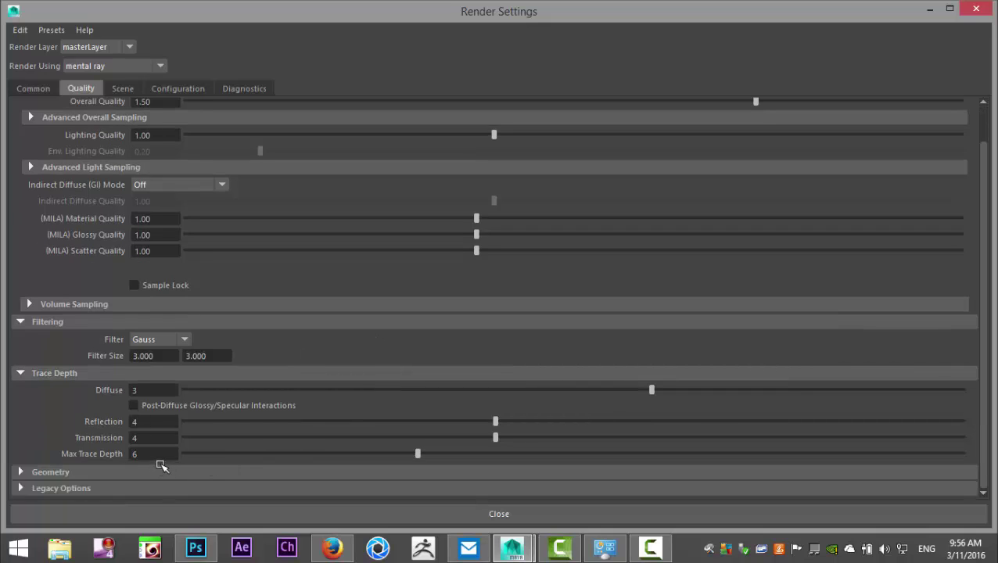
{"action": "left_click", "coordinate": [160, 421]}
{"action": "type", "text": "6"}
{"action": "left_click", "coordinate": [155, 440]}
{"action": "type", "text": "5"}
{"action": "left_click", "coordinate": [127, 89]}
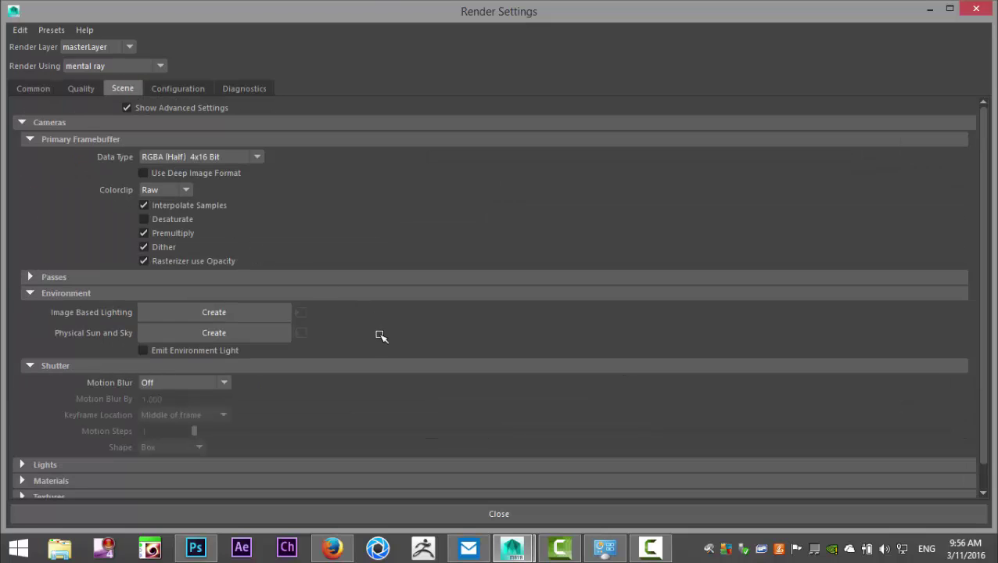
Step: Create Image Based Lighting in the Scene tab's Environment section
{"action": "scroll", "coordinate": [381, 335], "scroll_direction": "down", "scroll_amount": 1}
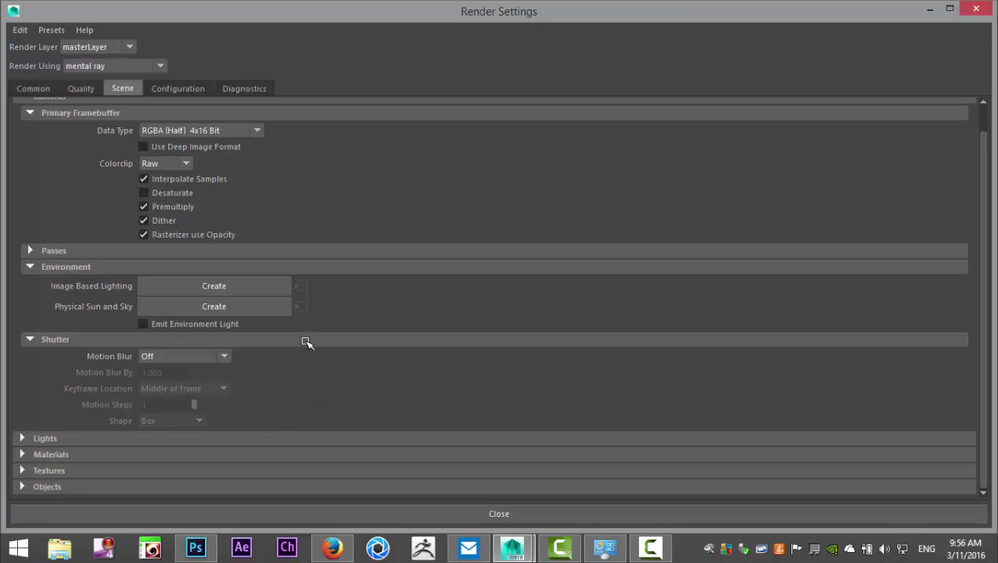
{"action": "left_click", "coordinate": [216, 286]}
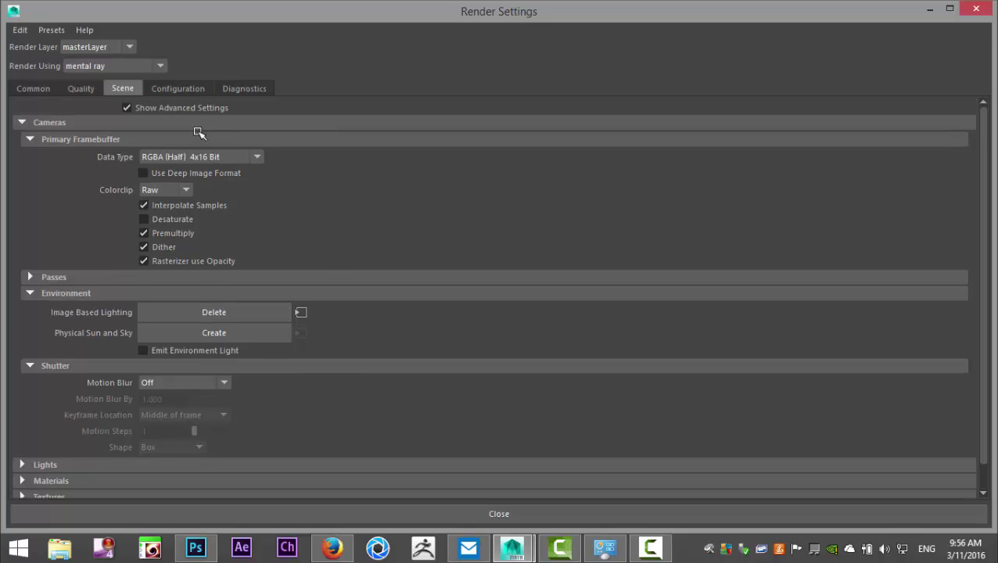
{"action": "left_click", "coordinate": [179, 88]}
{"action": "left_click", "coordinate": [252, 88]}
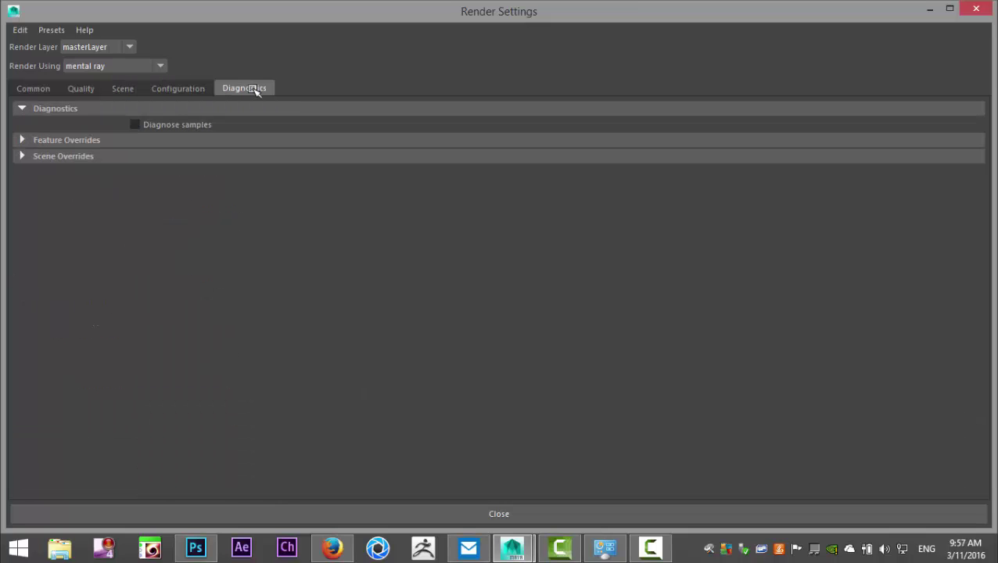
Step: Turn on Caustics in the mental ray Quality settings
{"action": "left_click", "coordinate": [83, 89]}
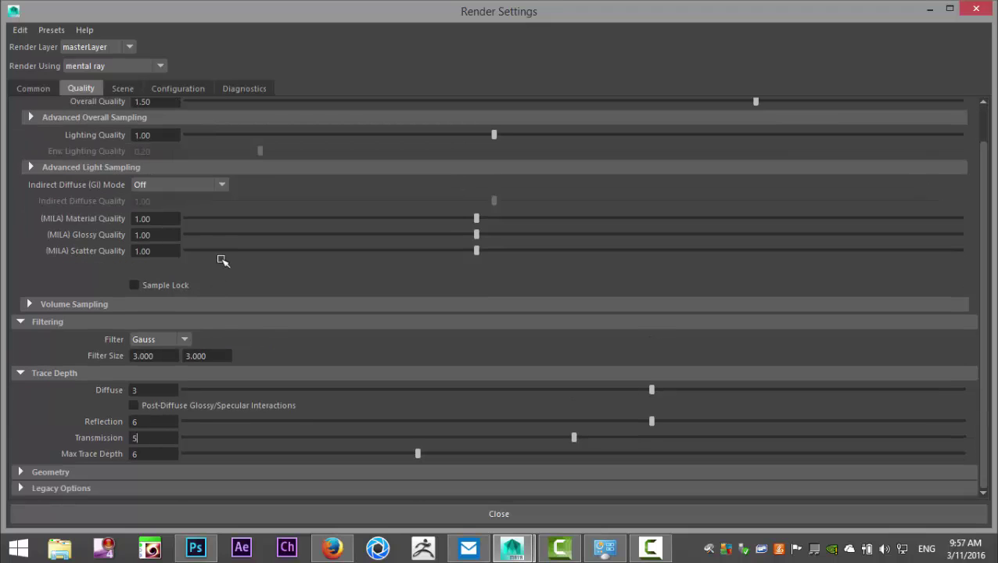
{"action": "left_click", "coordinate": [21, 488]}
{"action": "scroll", "coordinate": [256, 420], "scroll_direction": "down", "scroll_amount": 5}
{"action": "scroll", "coordinate": [268, 422], "scroll_direction": "down", "scroll_amount": 2}
{"action": "scroll", "coordinate": [278, 423], "scroll_direction": "up", "scroll_amount": 8}
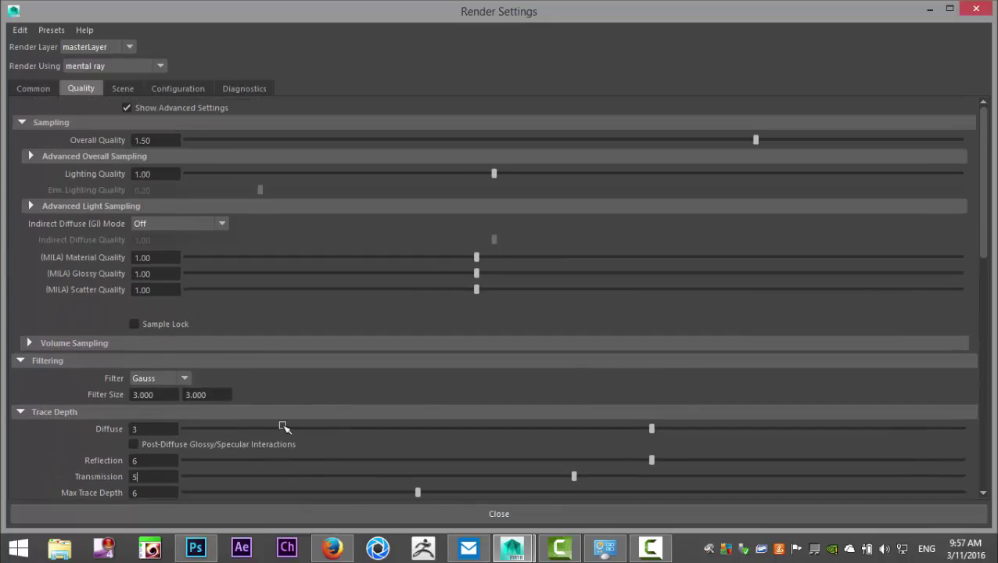
{"action": "scroll", "coordinate": [473, 292], "scroll_direction": "down", "scroll_amount": 9}
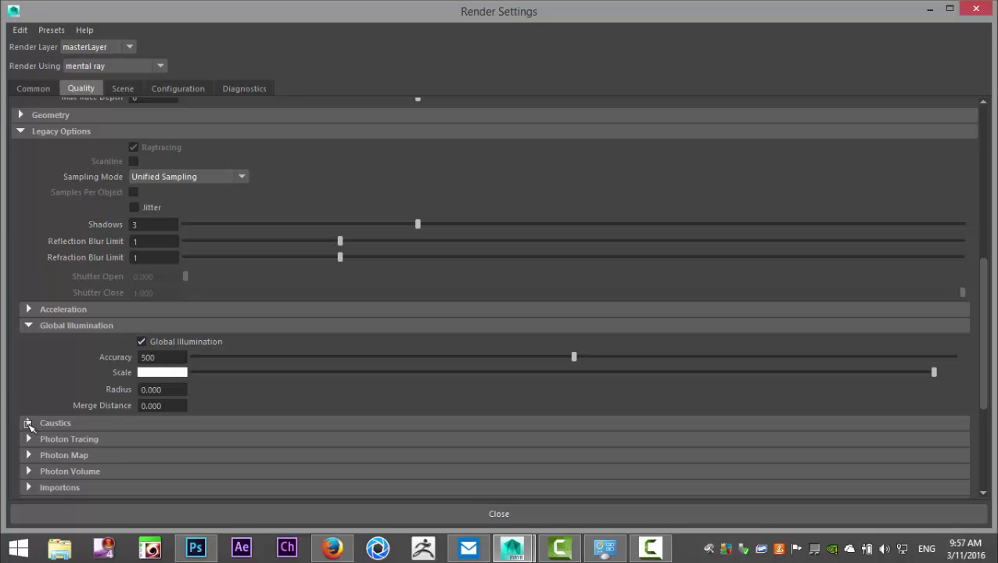
{"action": "left_click", "coordinate": [30, 423]}
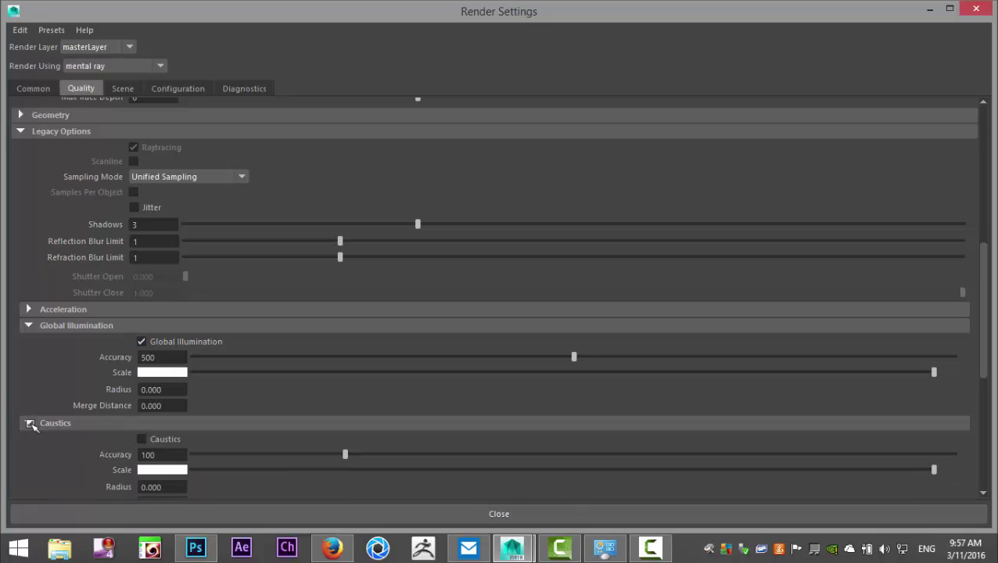
{"action": "left_click", "coordinate": [141, 439]}
Step: Set caustics accuracy to 150 and minimize the Render Settings window
{"action": "scroll", "coordinate": [374, 369], "scroll_direction": "down", "scroll_amount": 3}
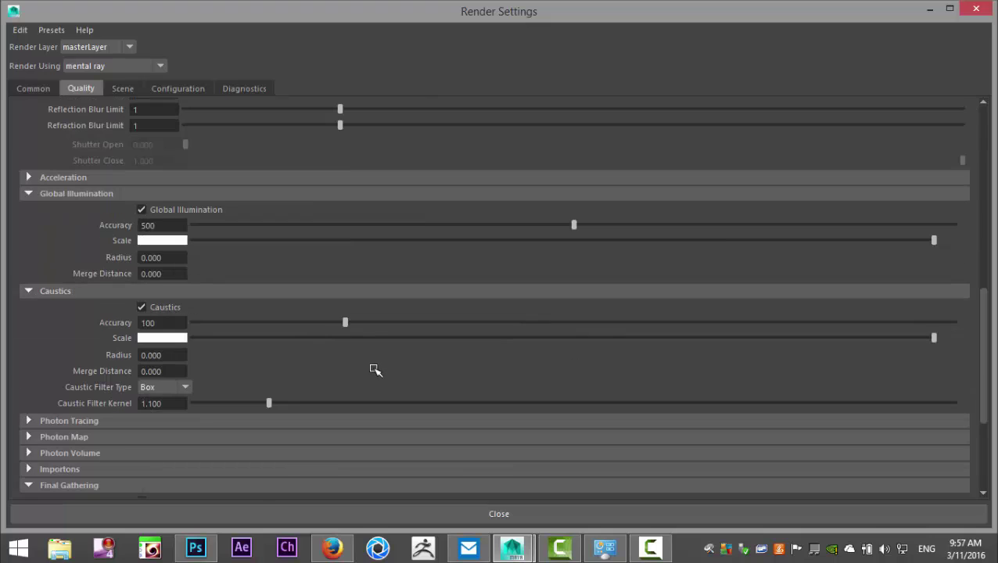
{"action": "left_click_drag", "start_coordinate": [168, 323], "coordinate": [94, 321]}
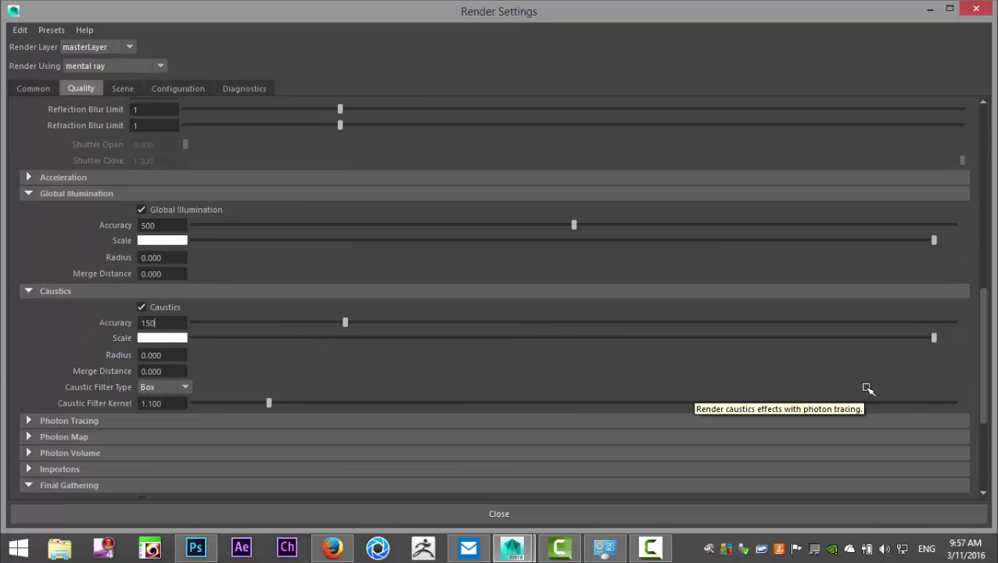
{"action": "key", "text": "Return"}
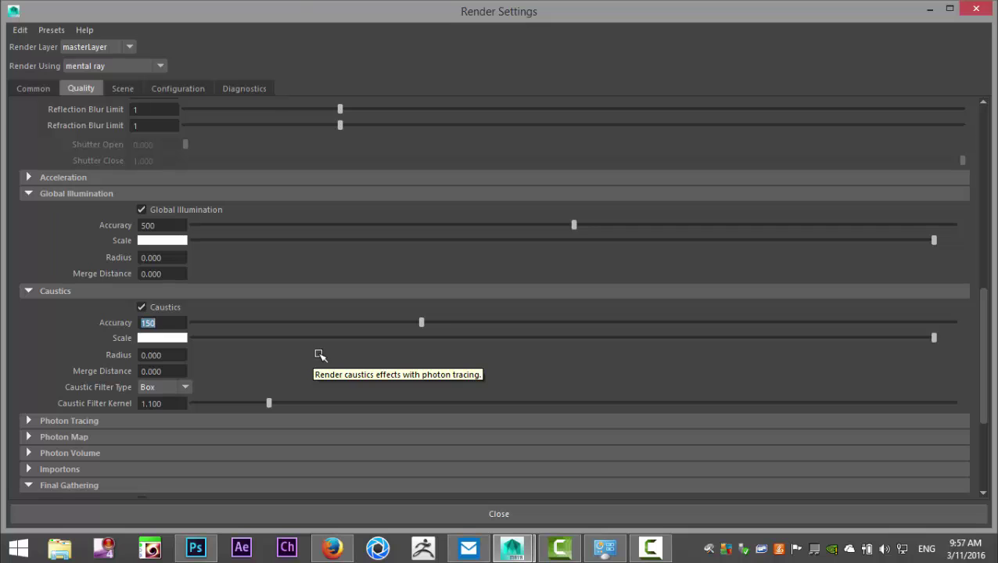
{"action": "scroll", "coordinate": [299, 353], "scroll_direction": "up", "scroll_amount": 5}
{"action": "scroll", "coordinate": [302, 355], "scroll_direction": "up", "scroll_amount": 7}
{"action": "left_click", "coordinate": [928, 9]}
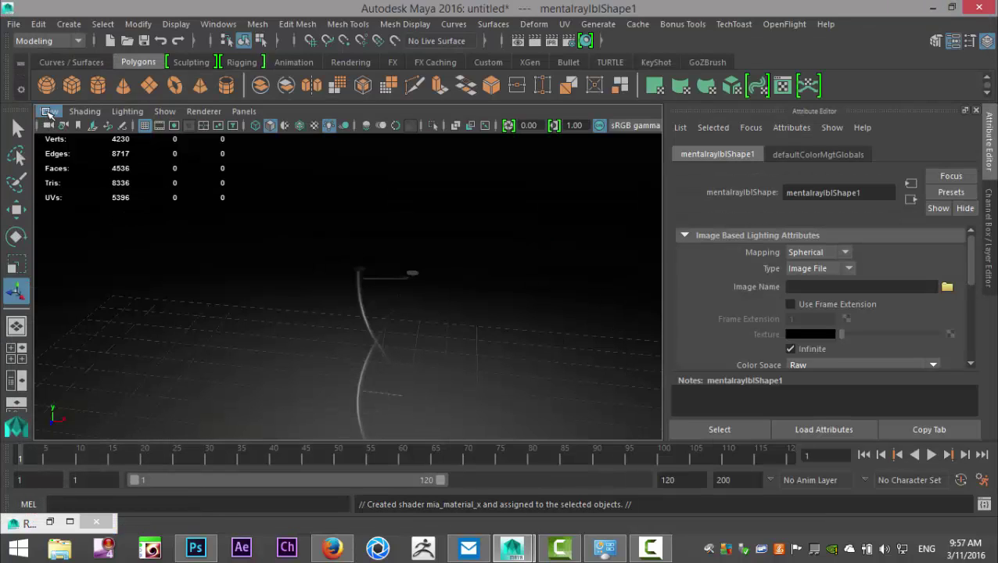
Step: Add a new camera bookmark for the current viewport view from the View menu
{"action": "left_click", "coordinate": [48, 111]}
{"action": "mouse_move", "coordinate": [117, 317]}
{"action": "left_click", "coordinate": [277, 316]}
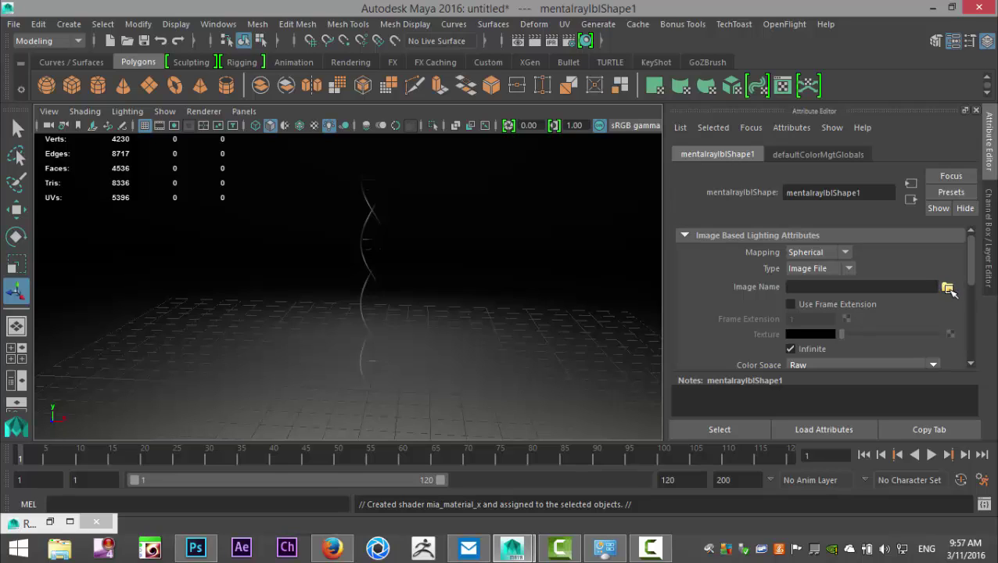
Step: Load Sky 14.hdr from Documents > maya > HDRI as the IBL image
{"action": "left_click", "coordinate": [947, 288]}
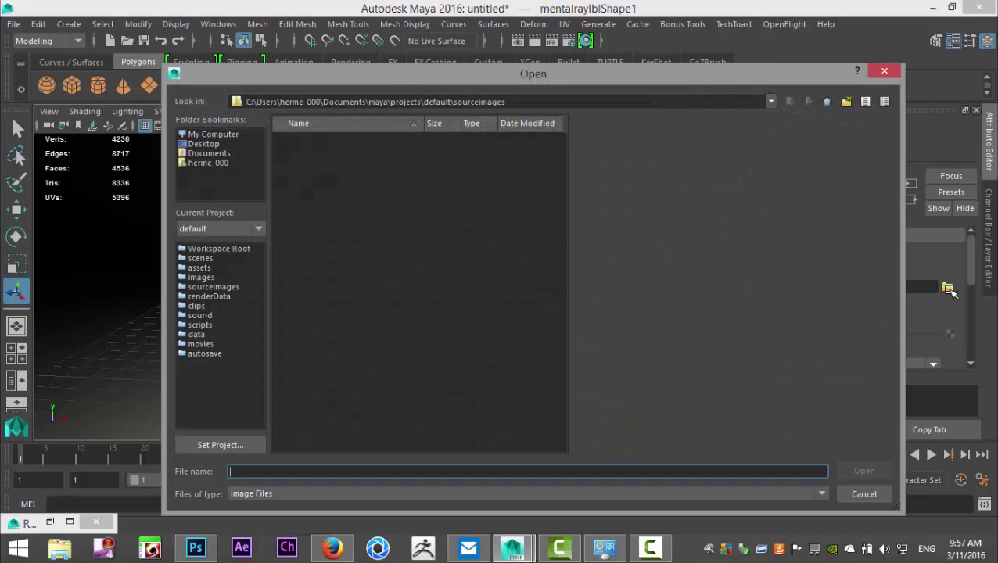
{"action": "left_click", "coordinate": [210, 153]}
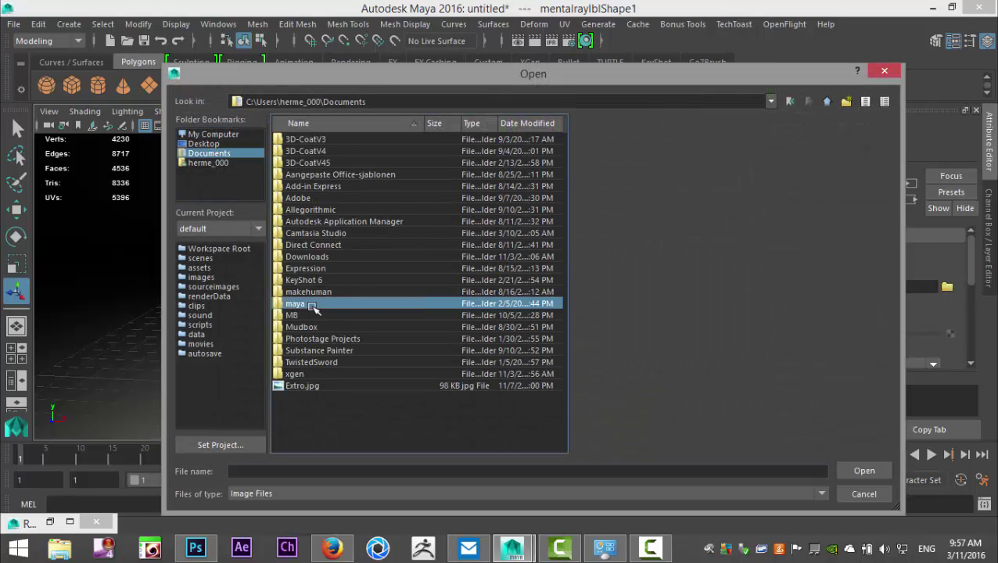
{"action": "double_click", "coordinate": [296, 303]}
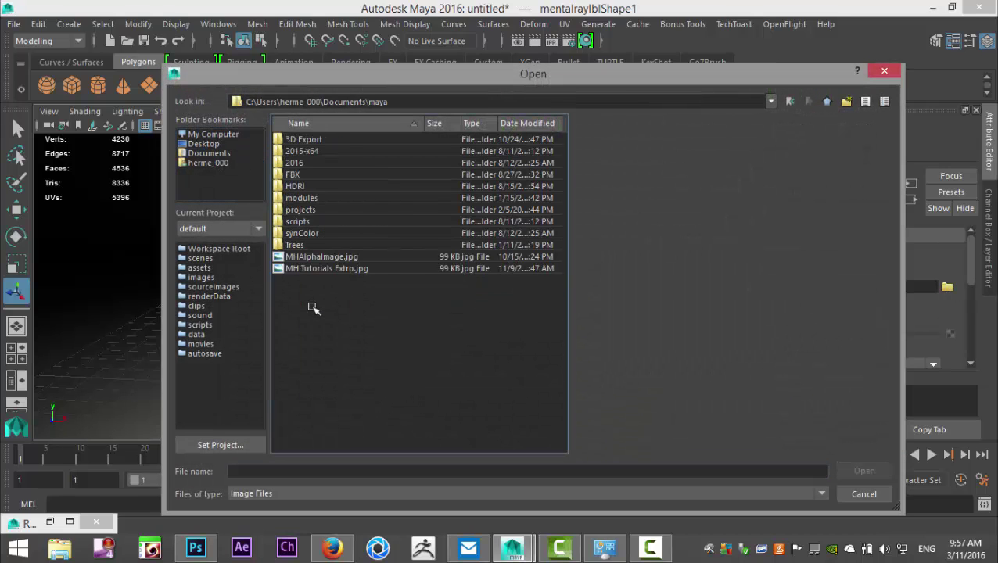
{"action": "double_click", "coordinate": [305, 187]}
{"action": "scroll", "coordinate": [423, 291], "scroll_direction": "down", "scroll_amount": 15}
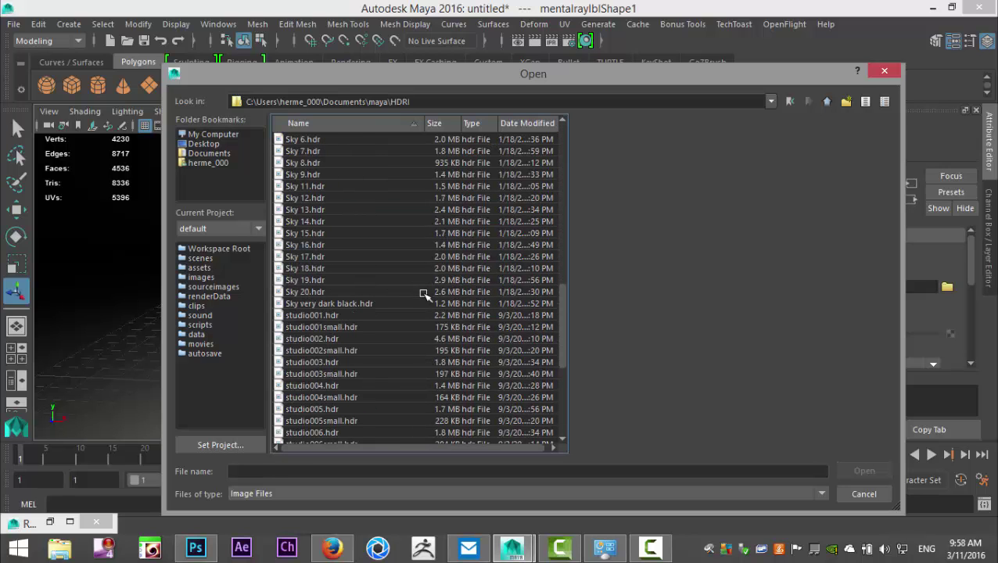
{"action": "left_click", "coordinate": [299, 222]}
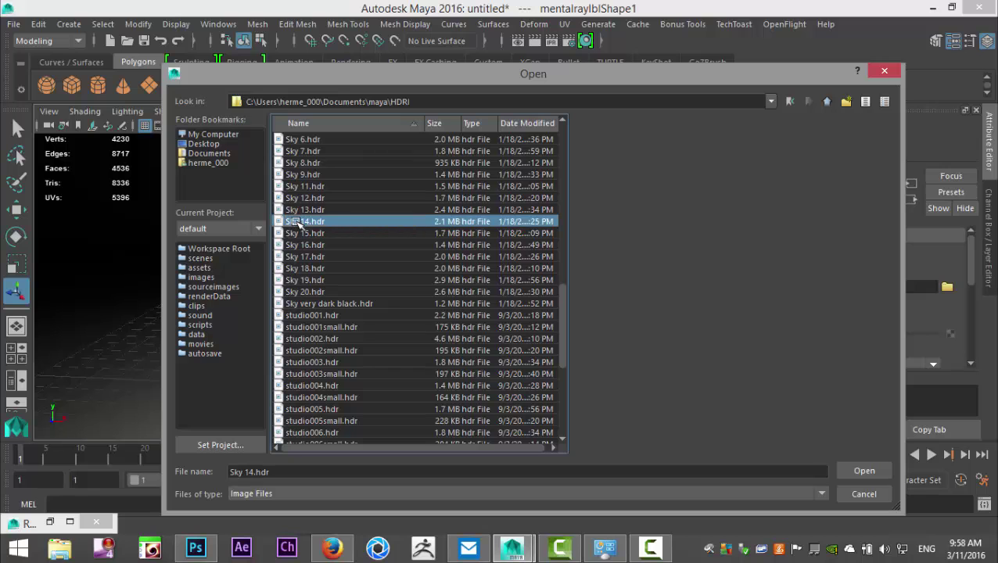
{"action": "left_click", "coordinate": [863, 470]}
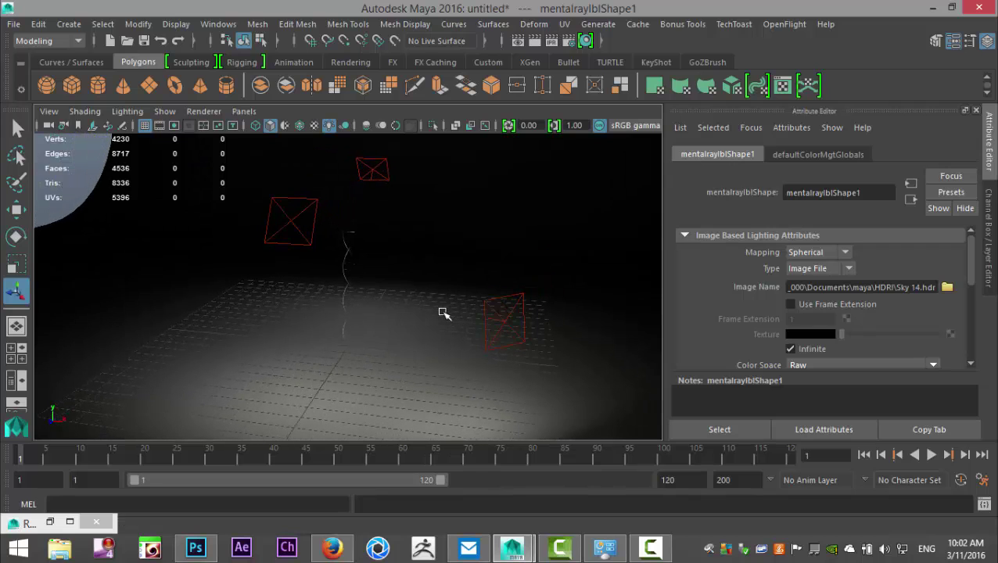
Step: Set the Decay Rate of the left and right area lights to No Decay
{"action": "left_click", "coordinate": [311, 219]}
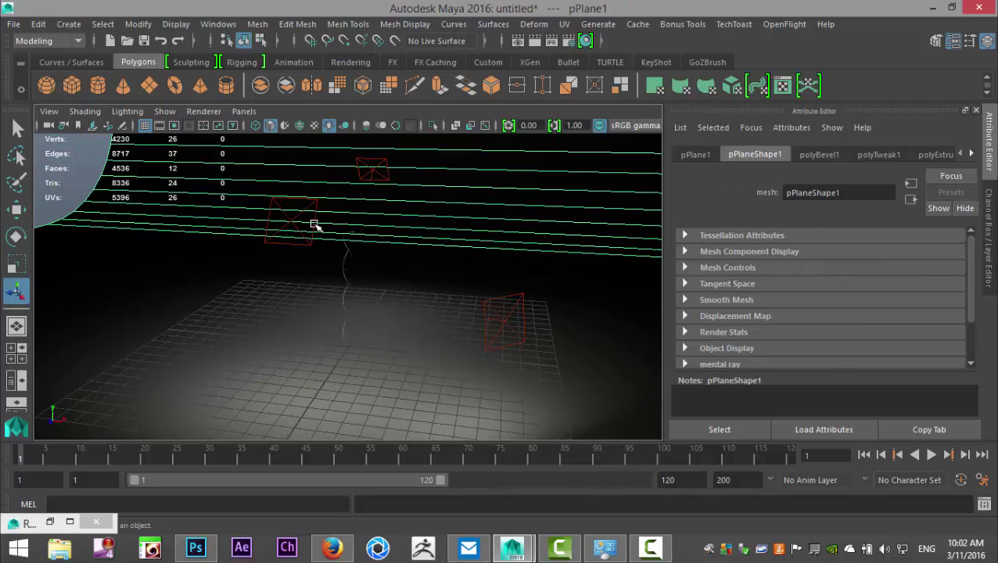
{"action": "left_click", "coordinate": [308, 241]}
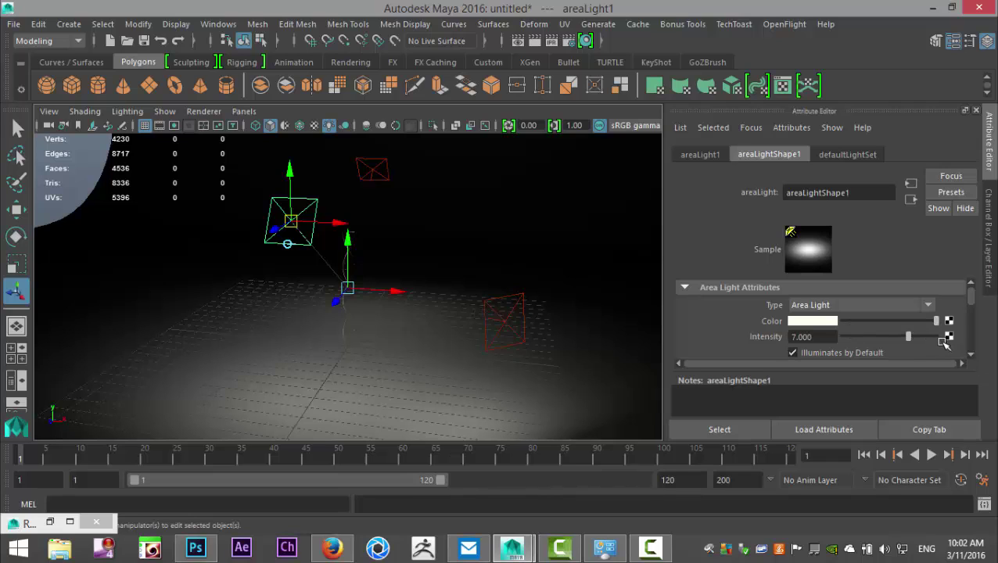
{"action": "scroll", "coordinate": [937, 343], "scroll_direction": "down", "scroll_amount": 4}
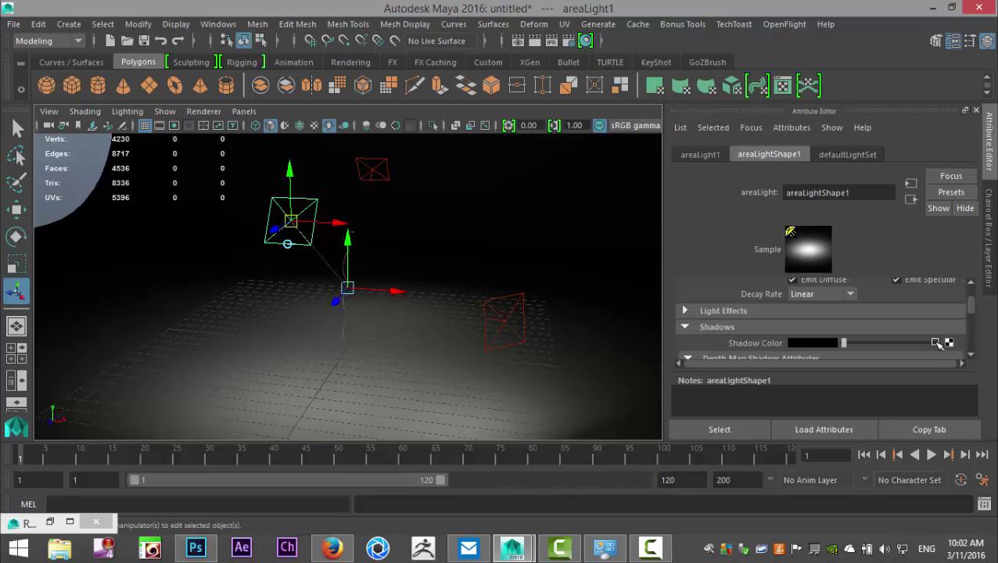
{"action": "left_click", "coordinate": [822, 294]}
{"action": "left_click", "coordinate": [828, 311]}
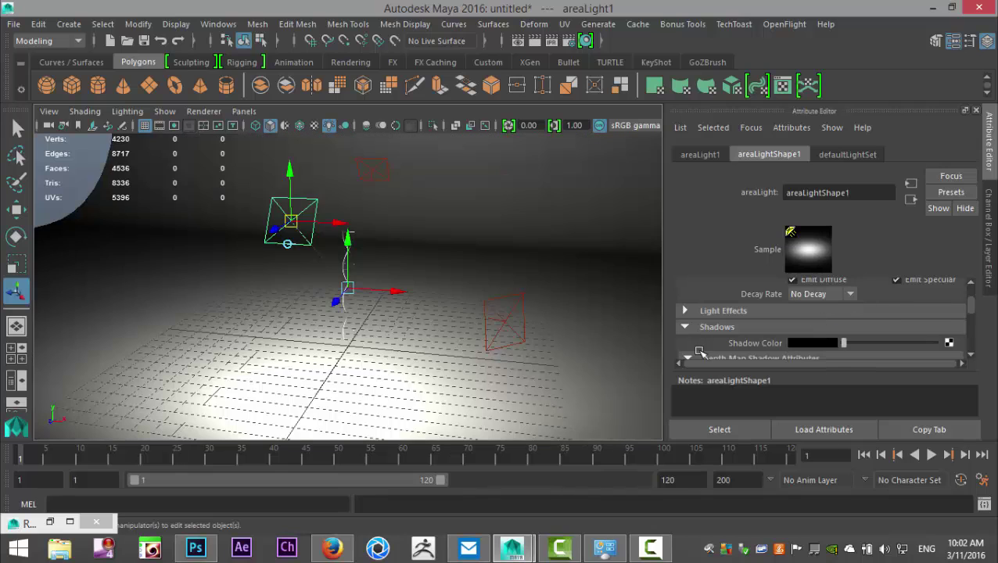
{"action": "left_click", "coordinate": [499, 299]}
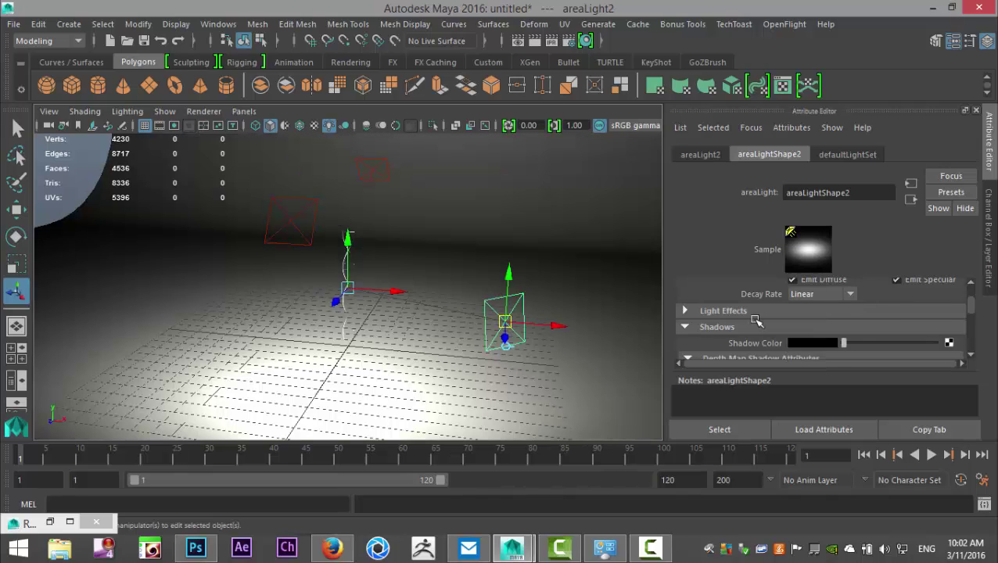
{"action": "left_click", "coordinate": [827, 294]}
{"action": "left_click", "coordinate": [821, 310]}
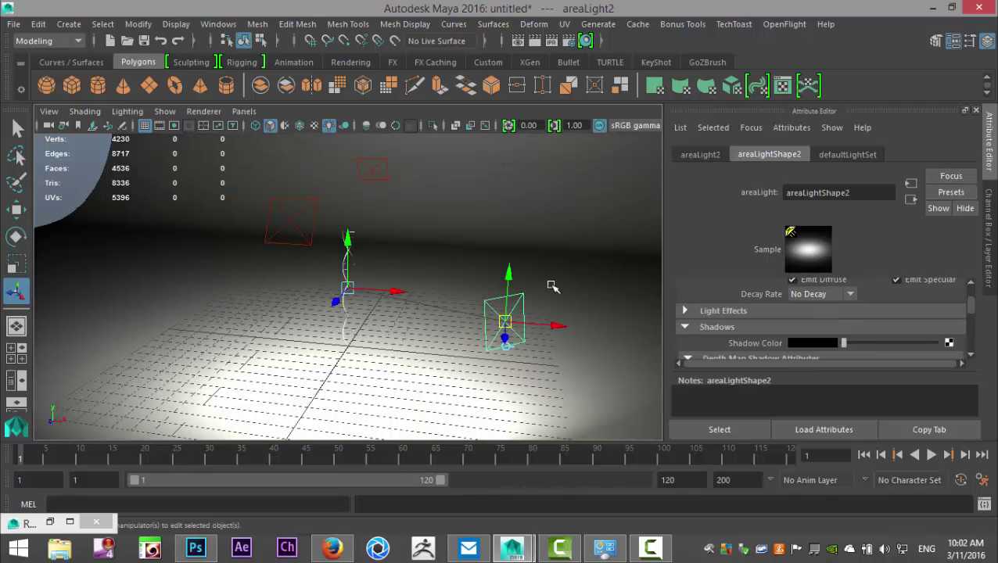
Step: Set the area light above the helix to No Decay
{"action": "left_click", "coordinate": [386, 177]}
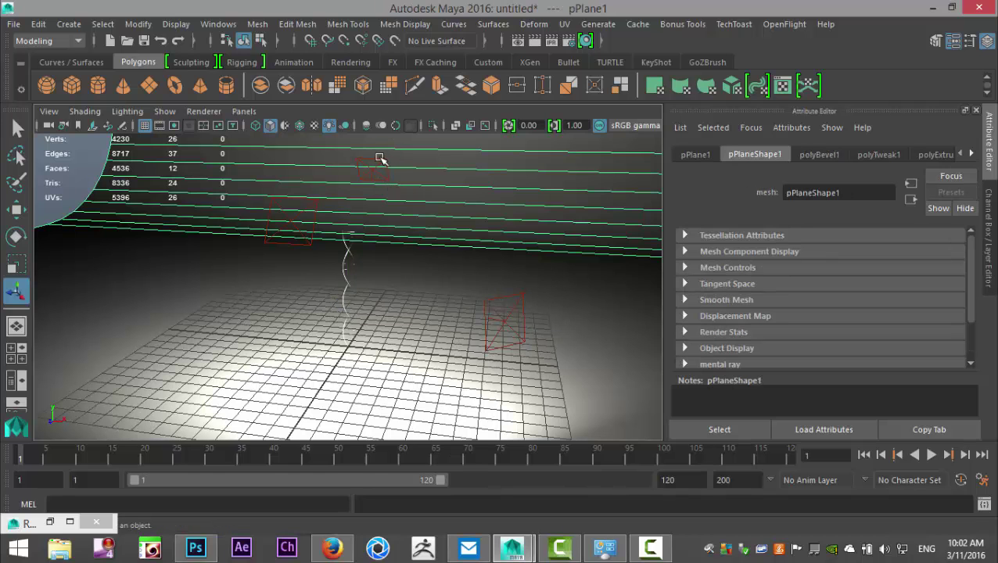
{"action": "left_click", "coordinate": [377, 158]}
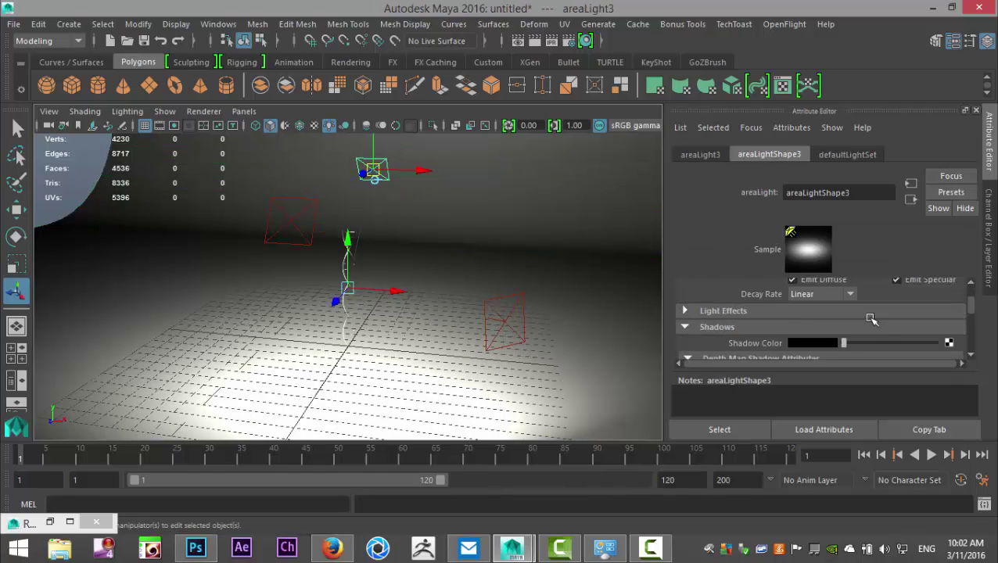
{"action": "scroll", "coordinate": [868, 321], "scroll_direction": "up", "scroll_amount": 3}
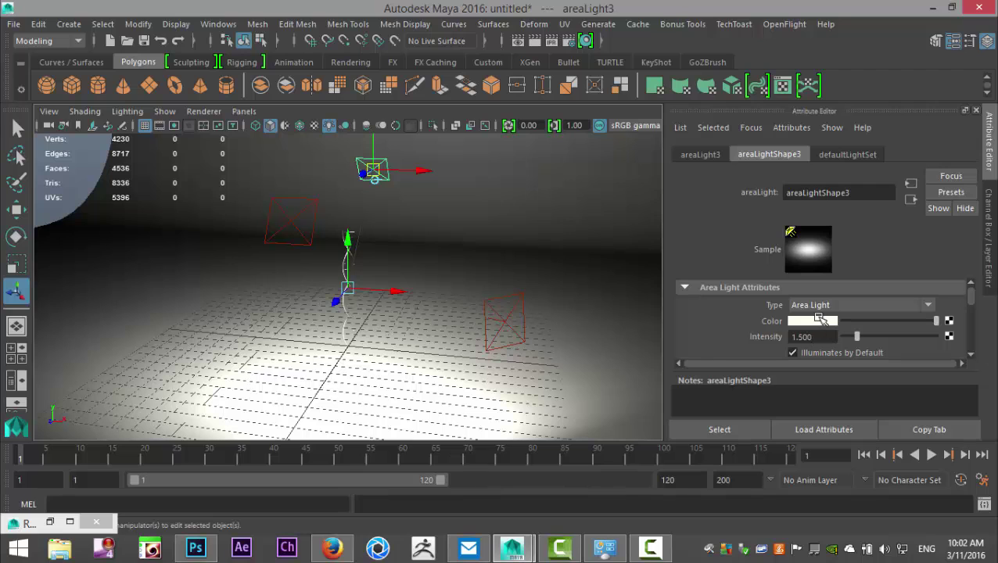
{"action": "scroll", "coordinate": [876, 311], "scroll_direction": "down", "scroll_amount": 2}
{"action": "left_click", "coordinate": [820, 338]}
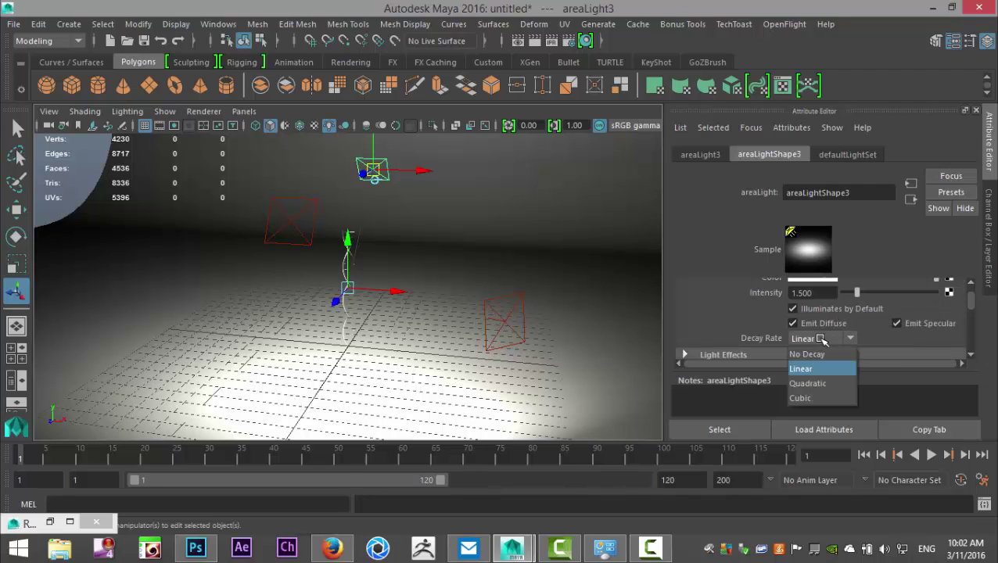
{"action": "left_click", "coordinate": [818, 350]}
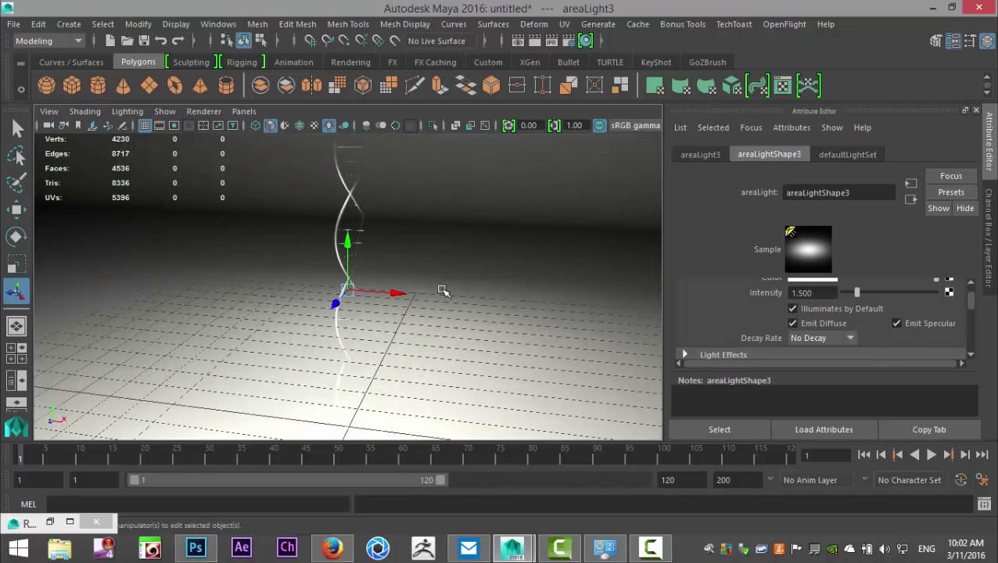
Step: Orbit and zoom the viewport to frame the helix from above
{"action": "left_click_drag", "start_coordinate": [441, 261], "coordinate": [434, 290], "text": "alt"}
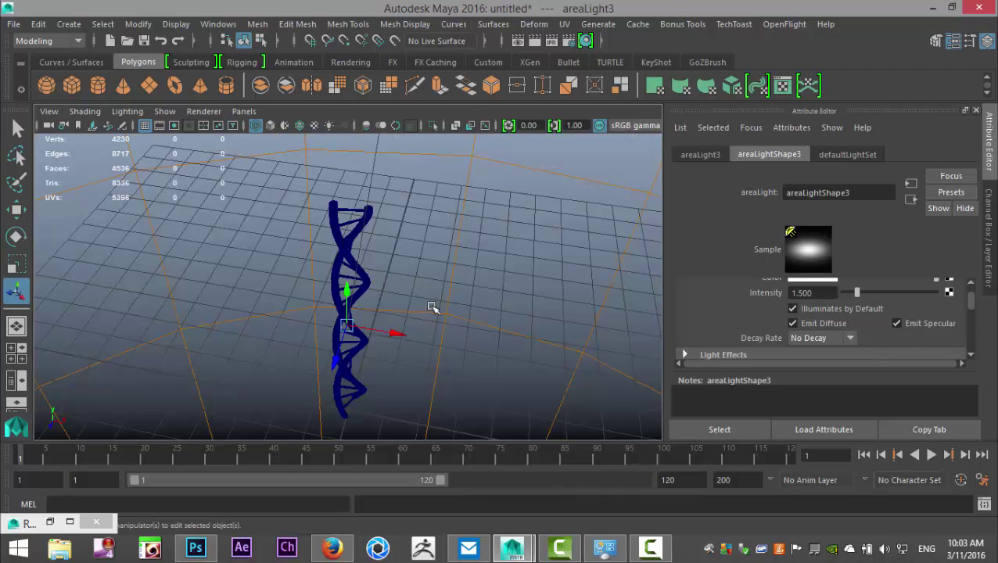
{"action": "mouse_move", "coordinate": [470, 291]}
{"action": "left_mouse_down", "text": "alt"}
{"action": "mouse_move", "coordinate": [454, 313]}
{"action": "mouse_move", "coordinate": [470, 310]}
{"action": "mouse_move", "coordinate": [451, 294]}
{"action": "left_mouse_up", "text": "alt"}
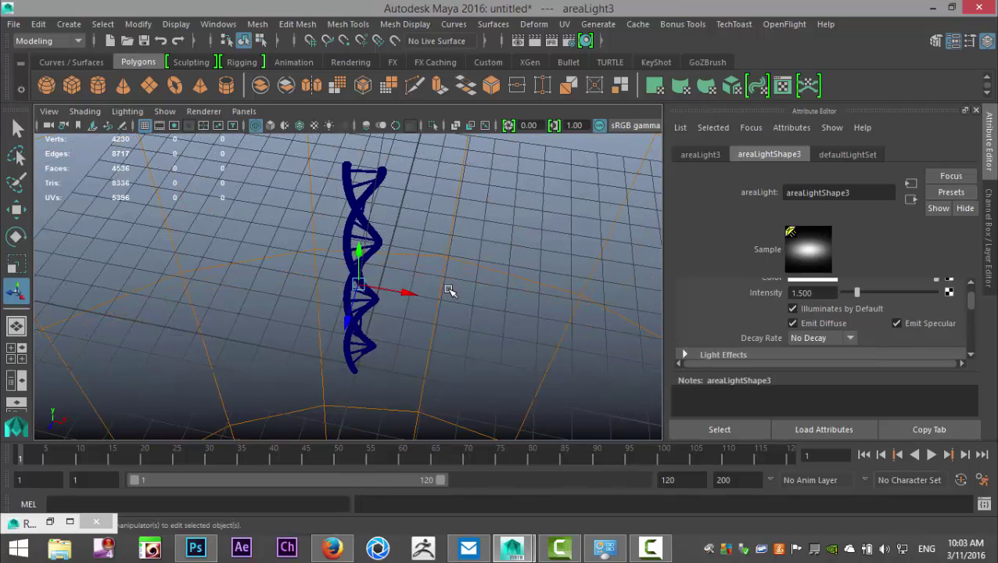
{"action": "scroll", "coordinate": [451, 294], "scroll_direction": "up", "scroll_amount": 2}
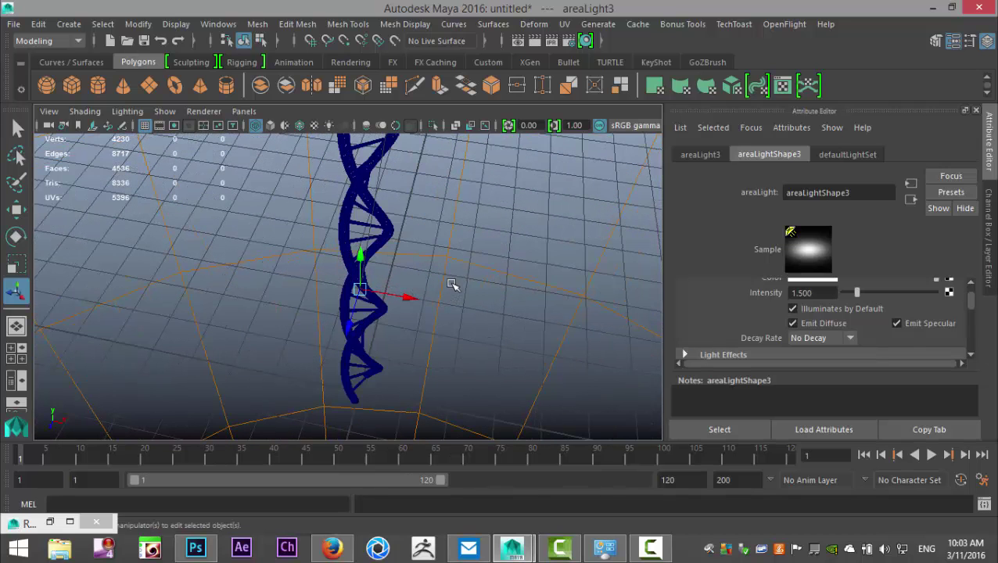
{"action": "left_click_drag", "start_coordinate": [452, 284], "coordinate": [452, 310], "text": "alt"}
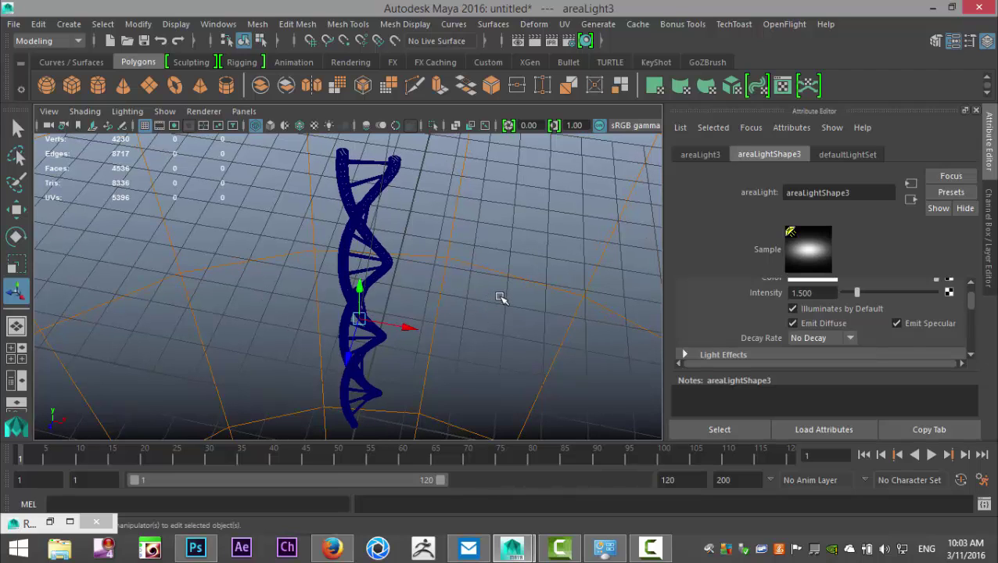